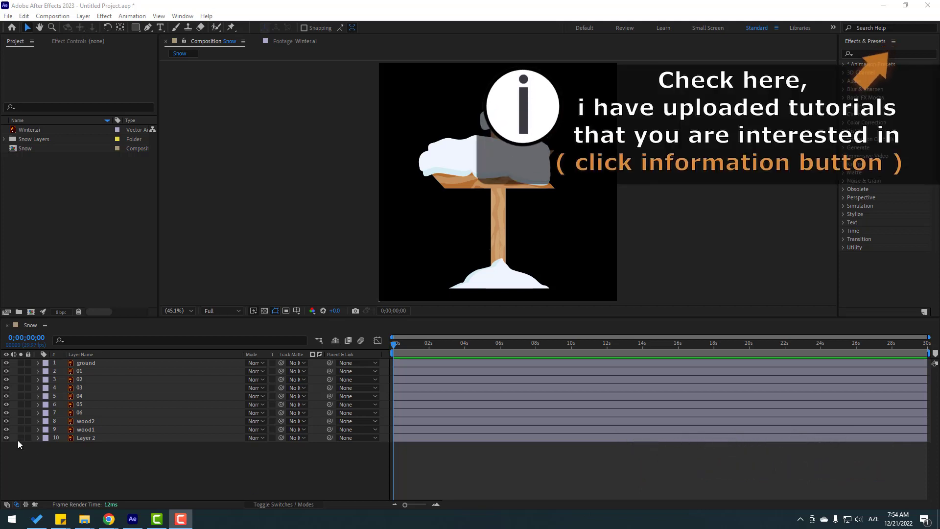
# - Lock the ground layer in the Snow composition
pyautogui.click(83, 363)
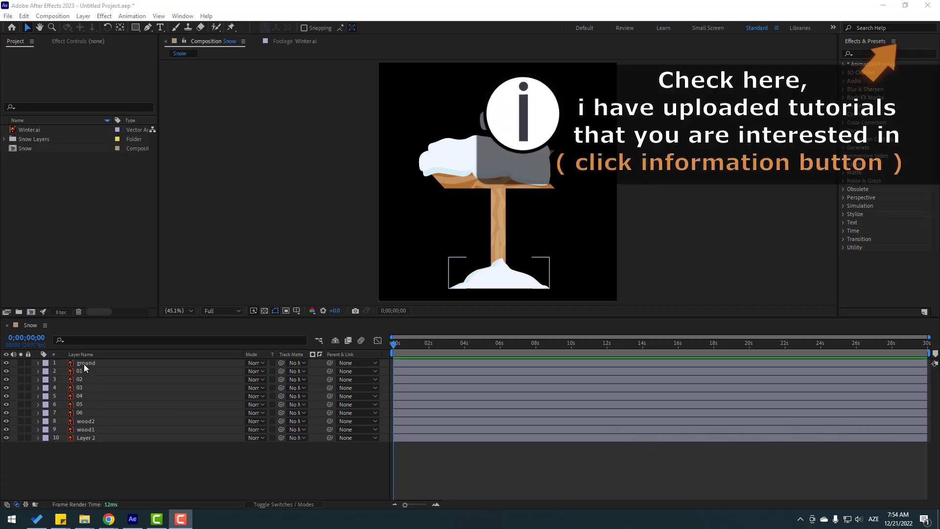
pyautogui.click(28, 364)
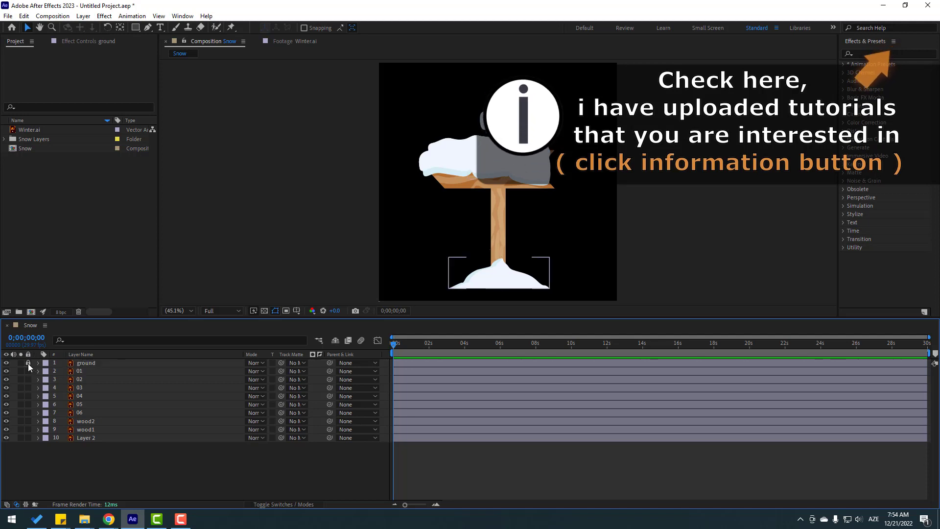
# - Solo the wood2 layer, move its anchor point slightly down inside the board, and turn the solo off again
pyautogui.click(93, 422)
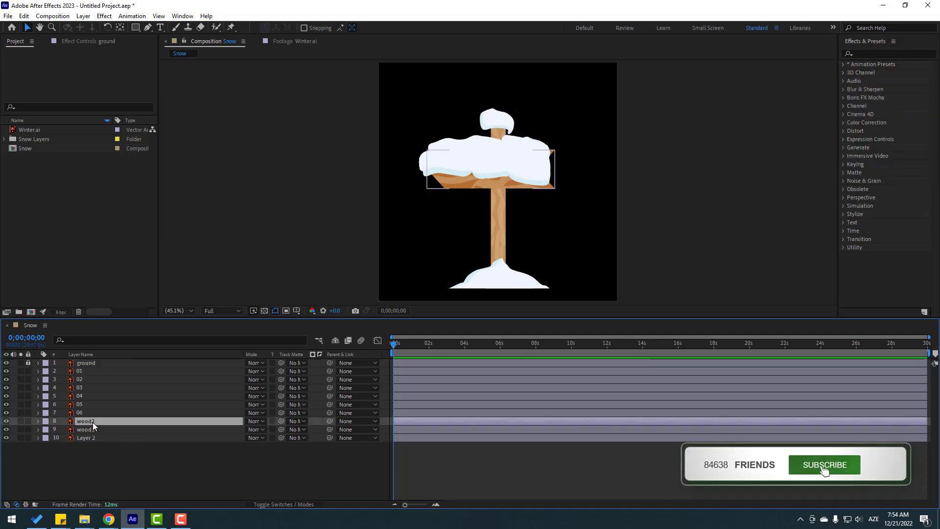
pyautogui.click(21, 421)
pyautogui.scroll(3, 500, 195)
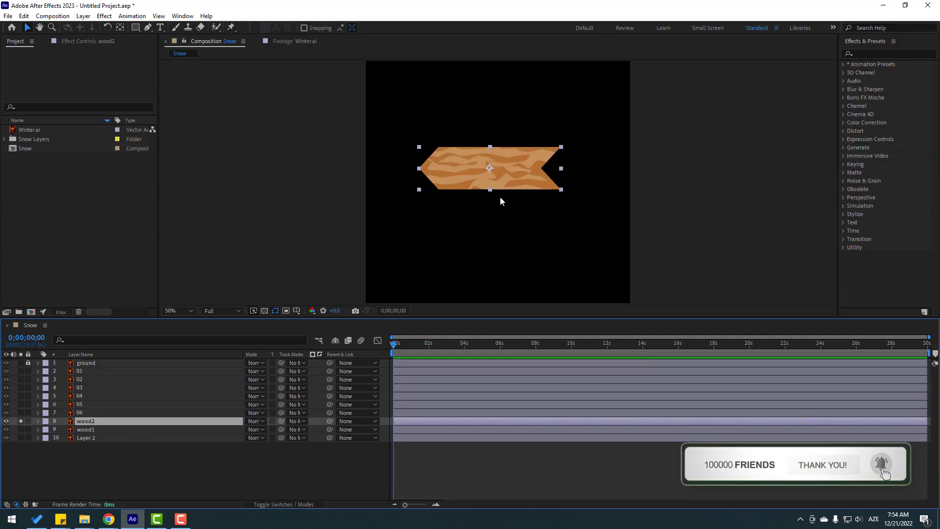
pyautogui.moveTo(492, 210); pyautogui.dragTo(474, 231)
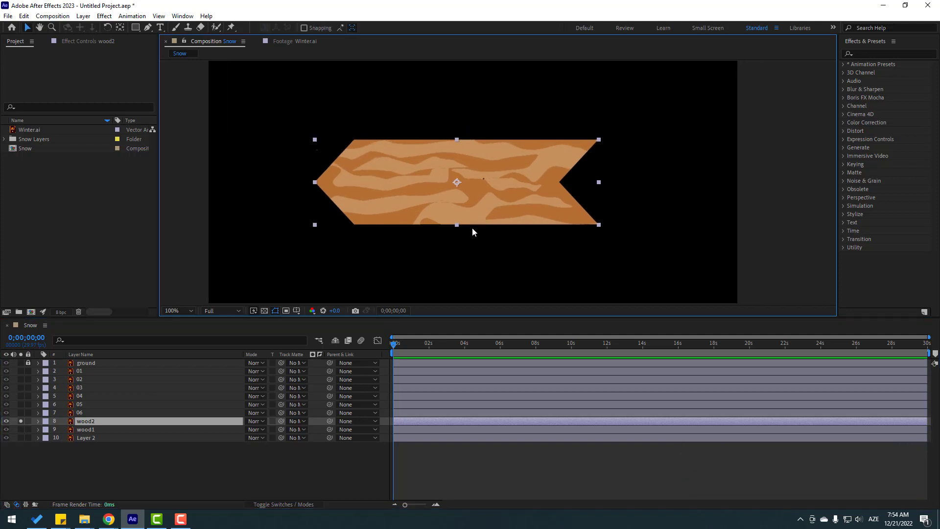
pyautogui.click(119, 27)
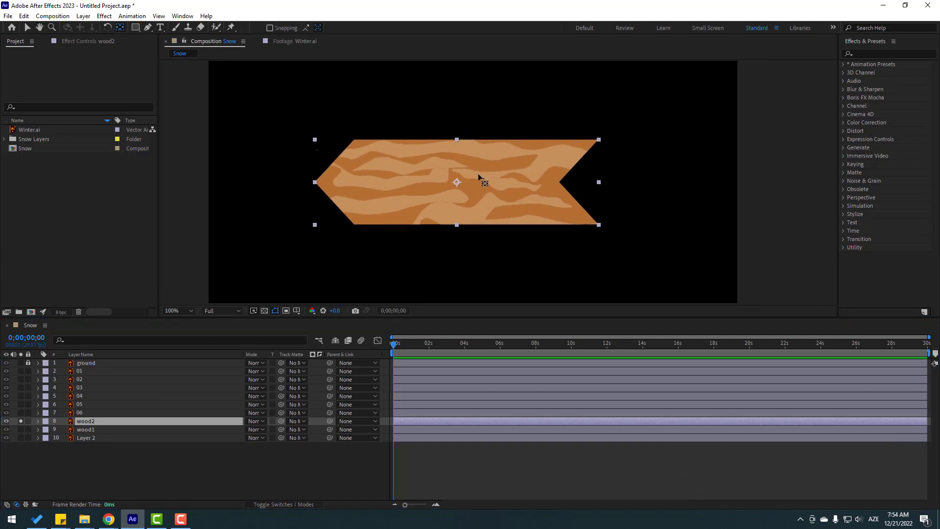
pyautogui.click(457, 183)
pyautogui.moveTo(457, 184); pyautogui.dragTo(457, 197)
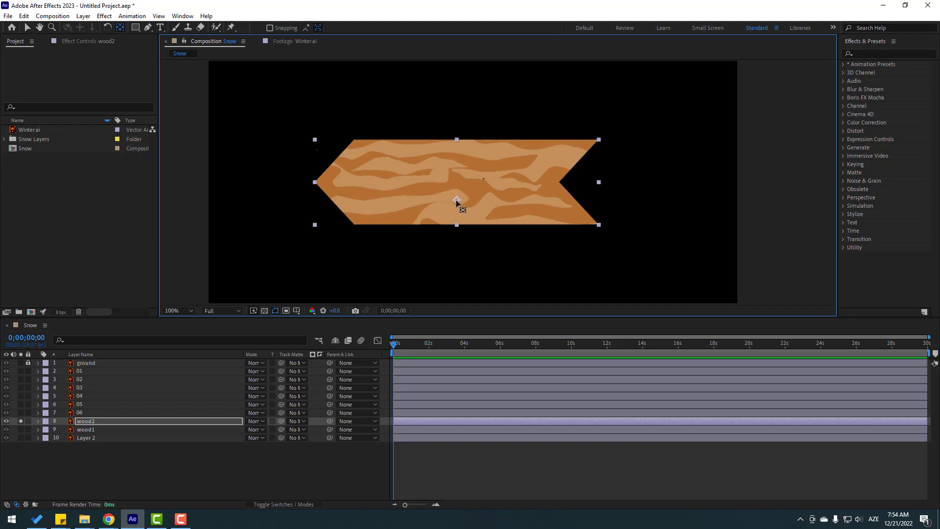
pyautogui.click(27, 28)
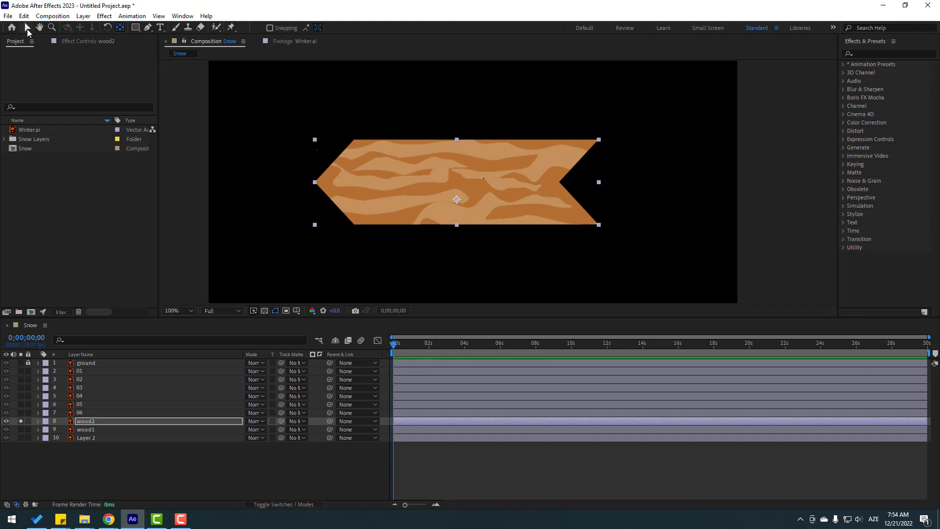
pyautogui.click(22, 421)
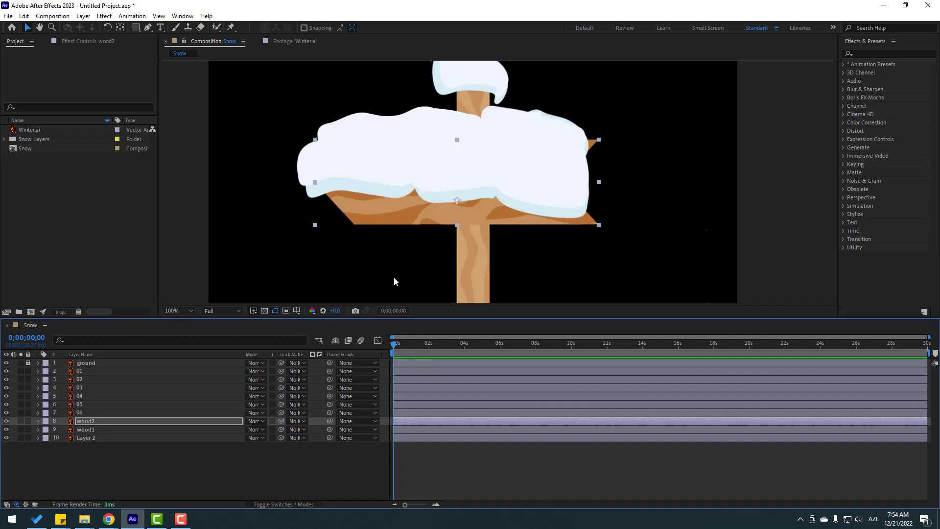
pyautogui.click(124, 477)
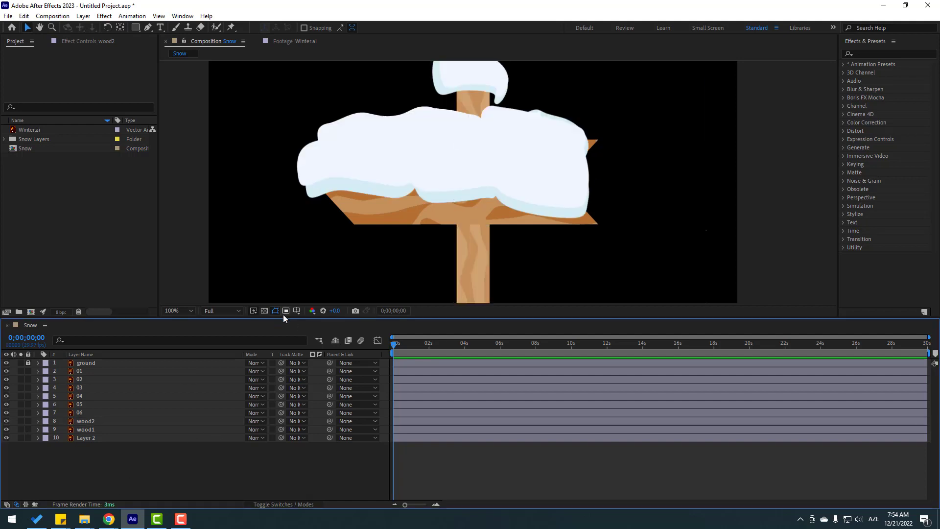
# - Identify snow layer 03 on the sign board and add a Position keyframe for it at 0;00;01;10
pyautogui.click(355, 178)
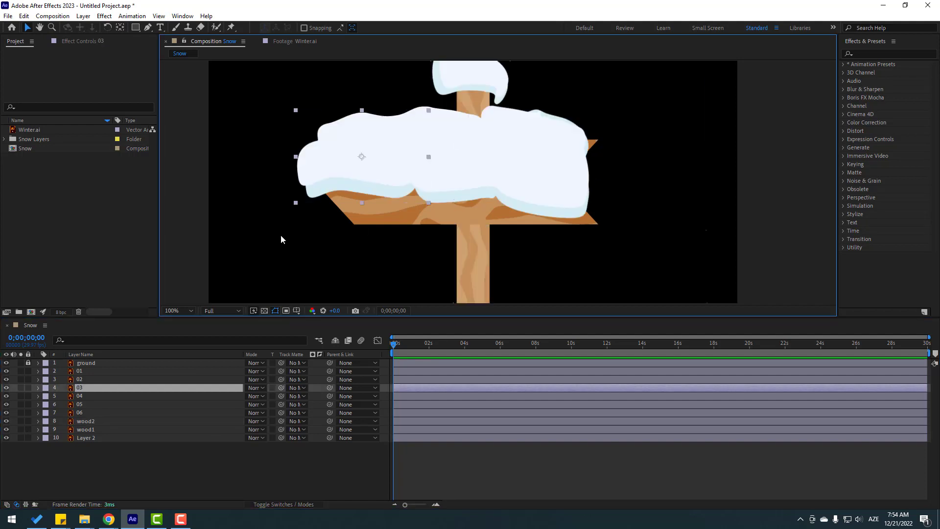
pyautogui.click(7, 387)
pyautogui.click(7, 387)
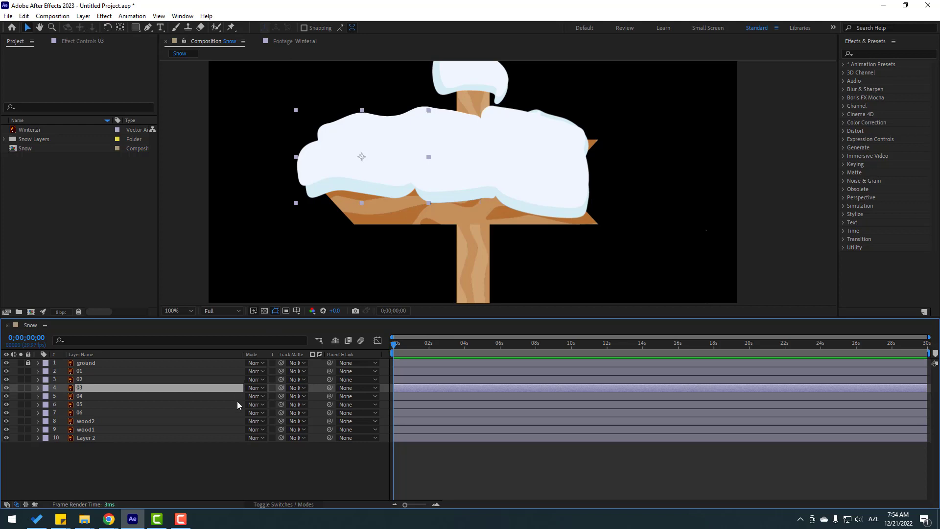
pyautogui.press('p')
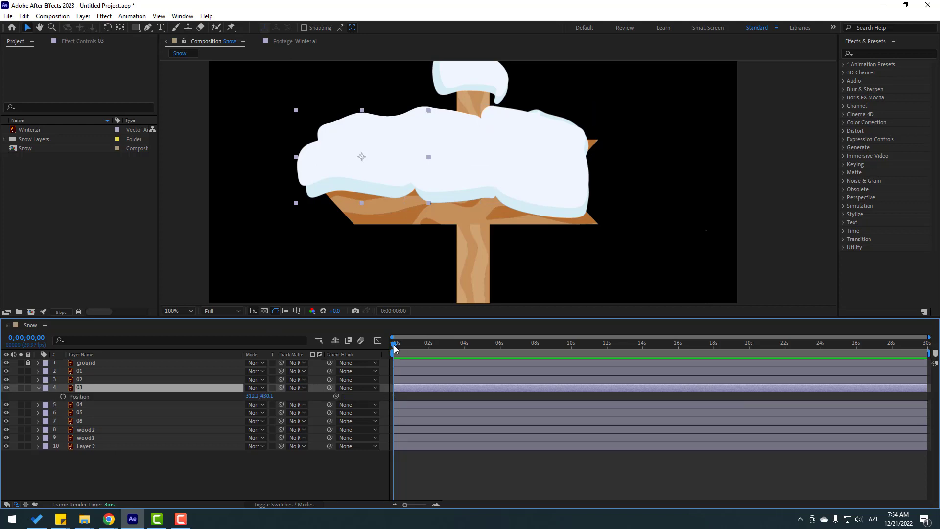
pyautogui.moveTo(395, 346); pyautogui.dragTo(419, 348)
pyautogui.click(63, 395)
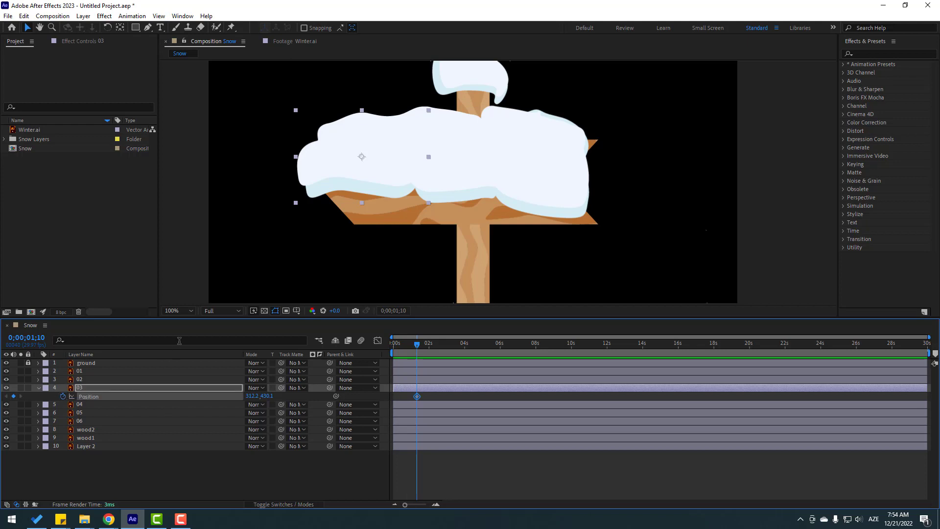
# - Advance 10 frames to 0;00;01;20 and lower layer 03 to the ground at Y position 940.1
pyautogui.click(179, 315)
pyautogui.click(179, 332)
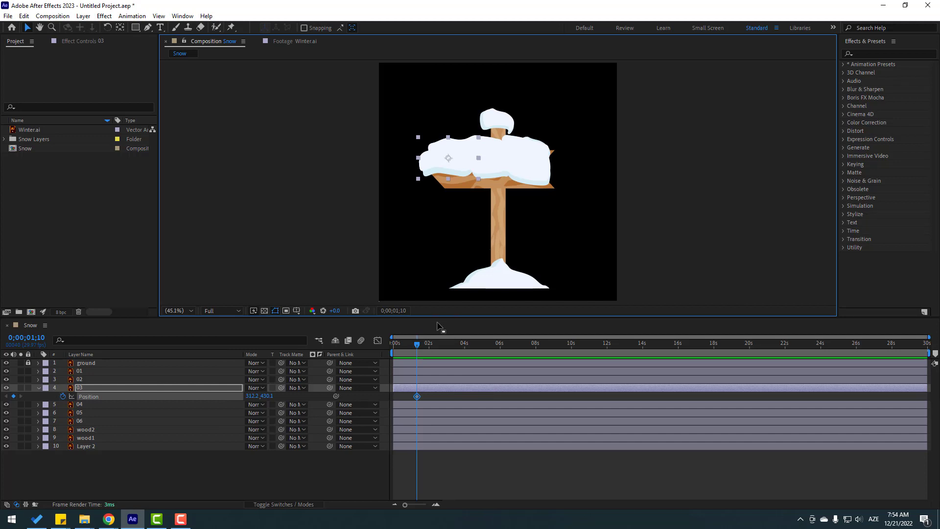
pyautogui.click(395, 313)
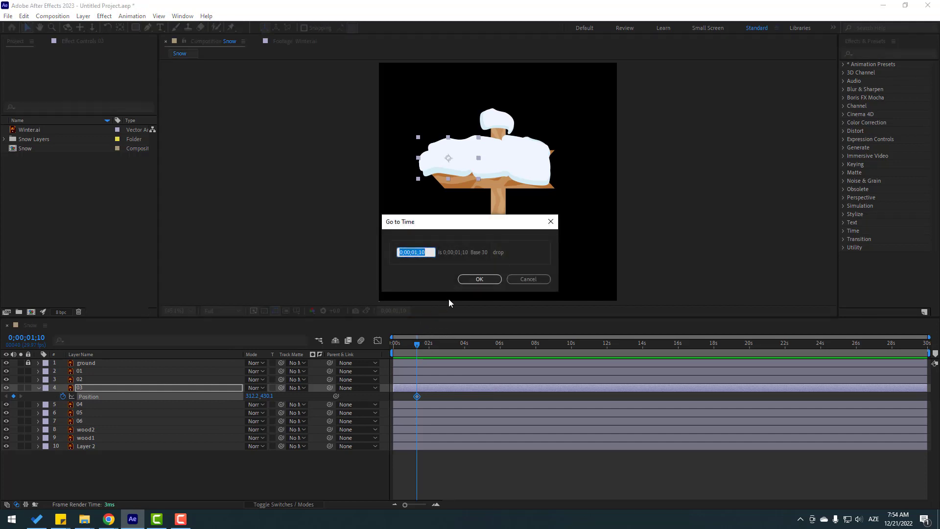
pyautogui.write('+10')
pyautogui.click(477, 278)
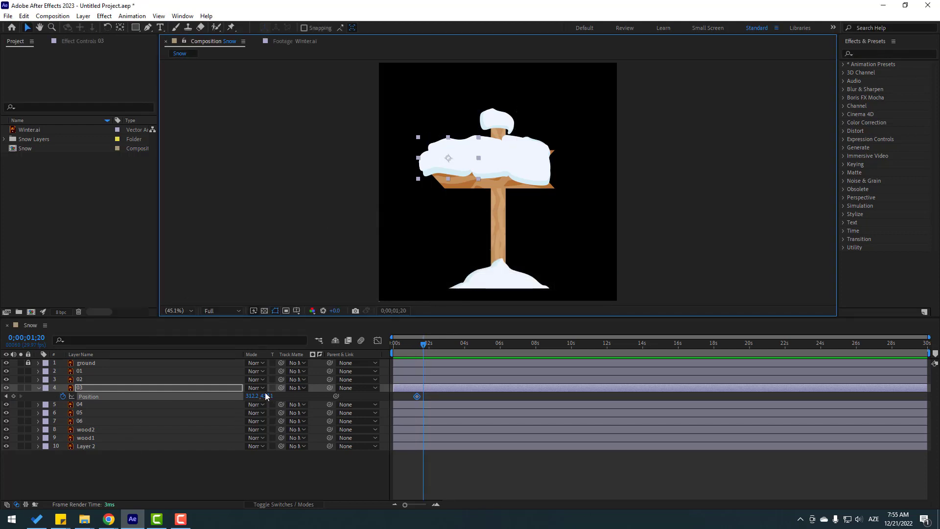
pyautogui.moveTo(265, 396); pyautogui.dragTo(543, 363)
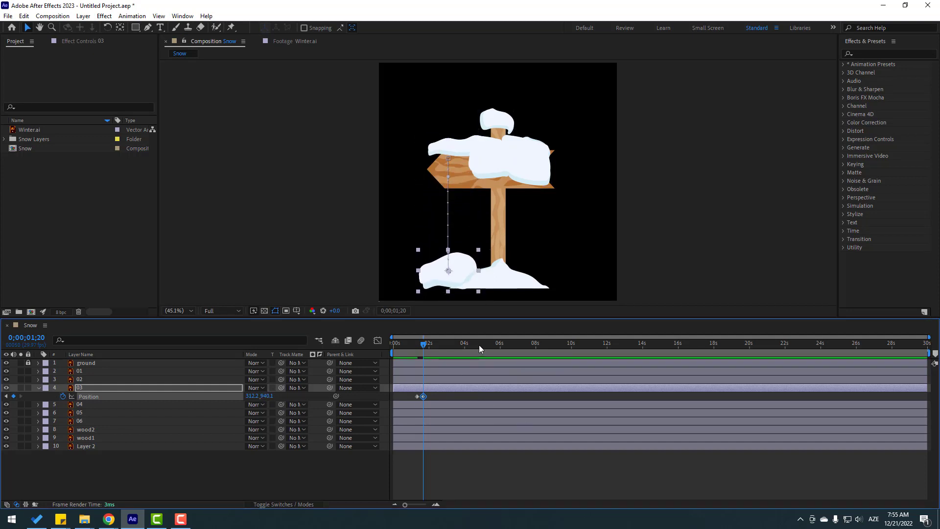
# - End the work area at 0;00;08;03 and trim the composition to it
pyautogui.click(537, 345)
pyautogui.press('n')
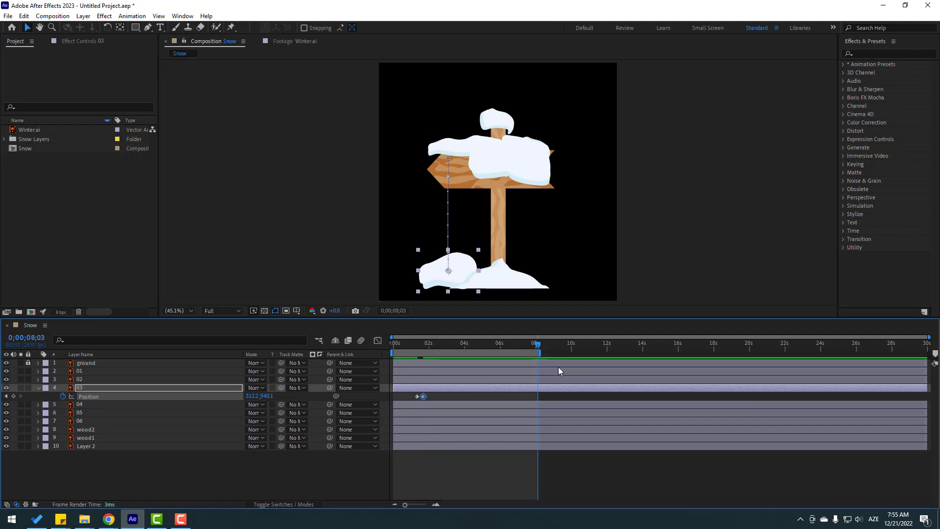
pyautogui.rightClick(490, 350)
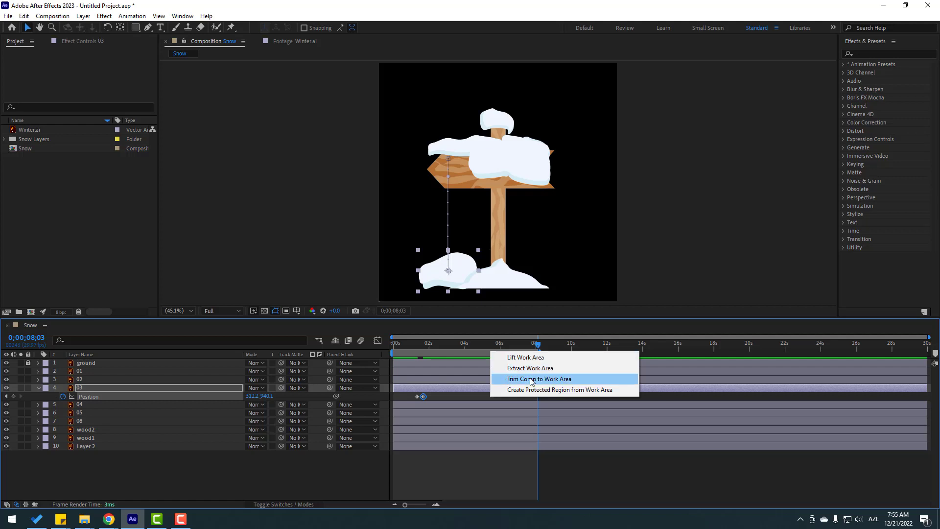
pyautogui.click(556, 380)
# - Preview the falling snow piece and apply Easy Ease to both Position keyframes of layer 03
pyautogui.click(485, 348)
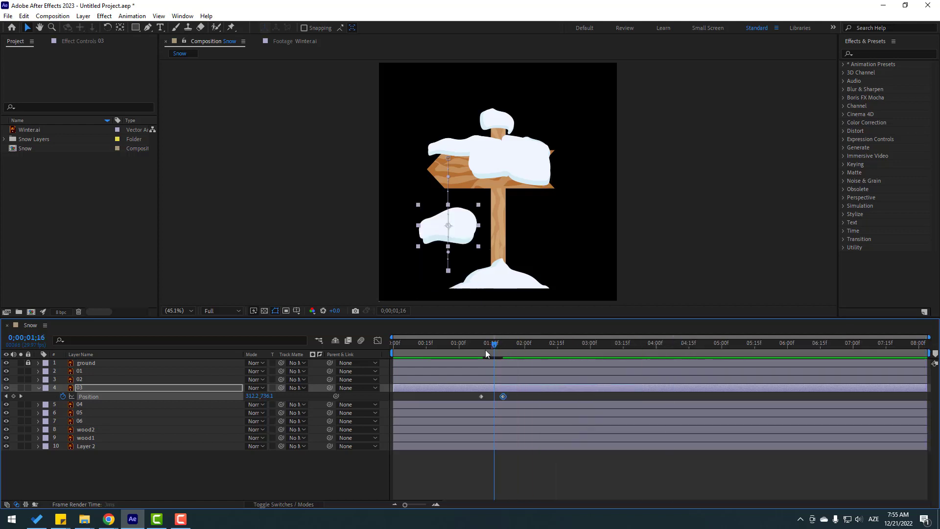
pyautogui.click(471, 345)
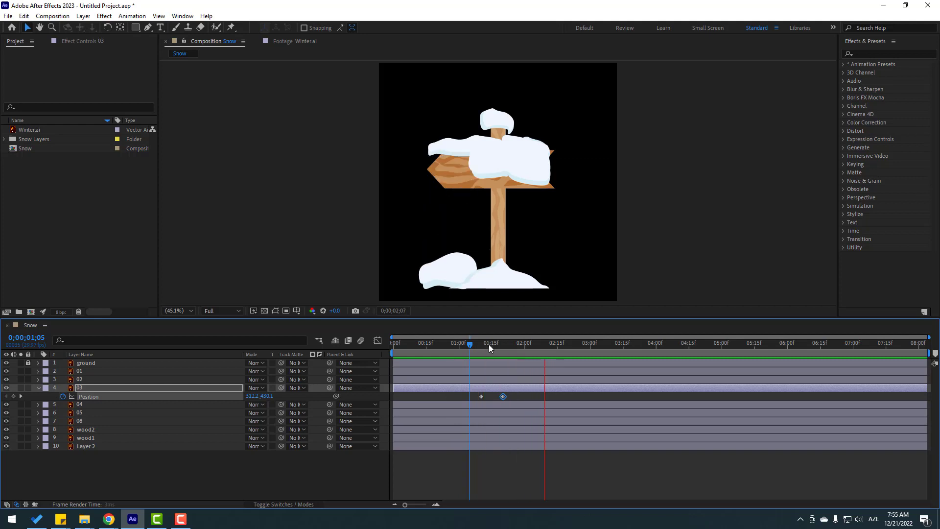
pyautogui.click(489, 344)
pyautogui.rightClick(503, 396)
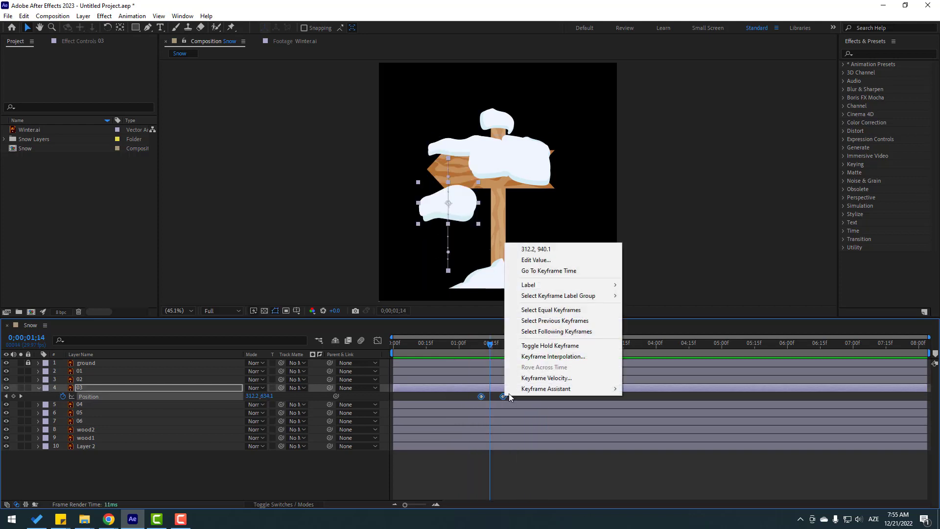
pyautogui.moveTo(587, 389)
pyautogui.click(762, 425)
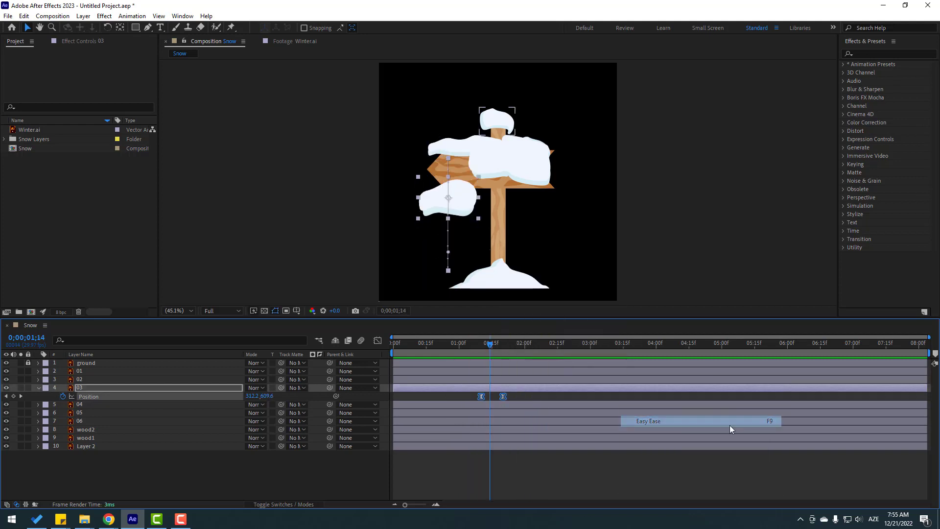
# - Reshape layer 03's Position speed graph so the fall starts slowly and its speed peaks just before landing
pyautogui.click(377, 341)
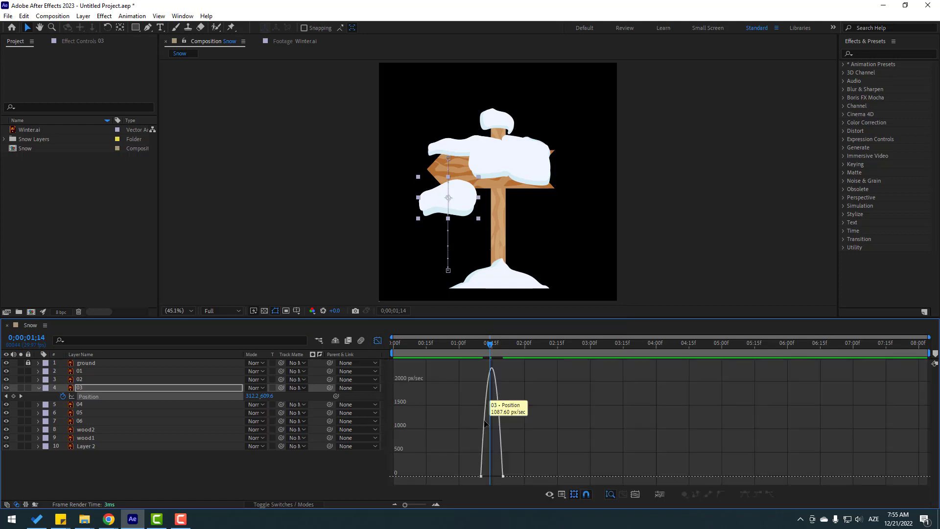
pyautogui.scroll(3, 491, 441)
pyautogui.scroll(-2, 485, 463)
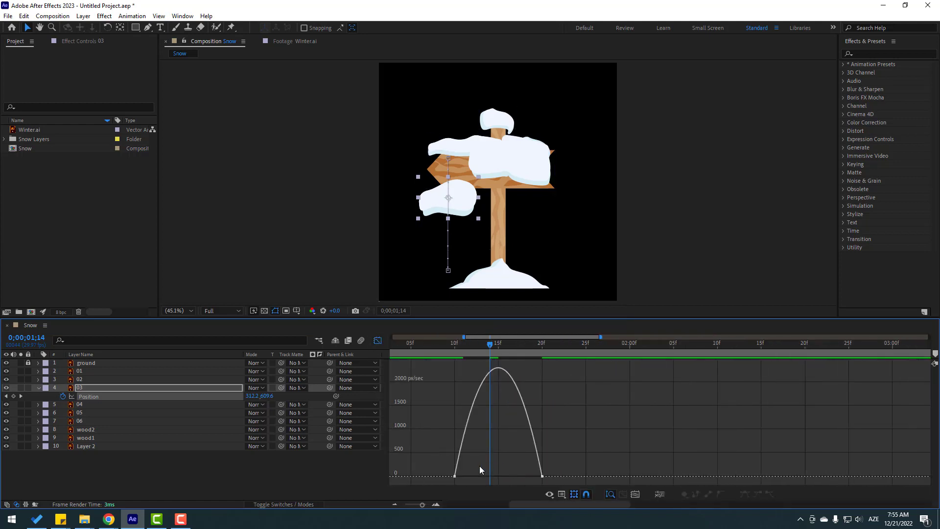
pyautogui.moveTo(482, 463); pyautogui.dragTo(502, 479)
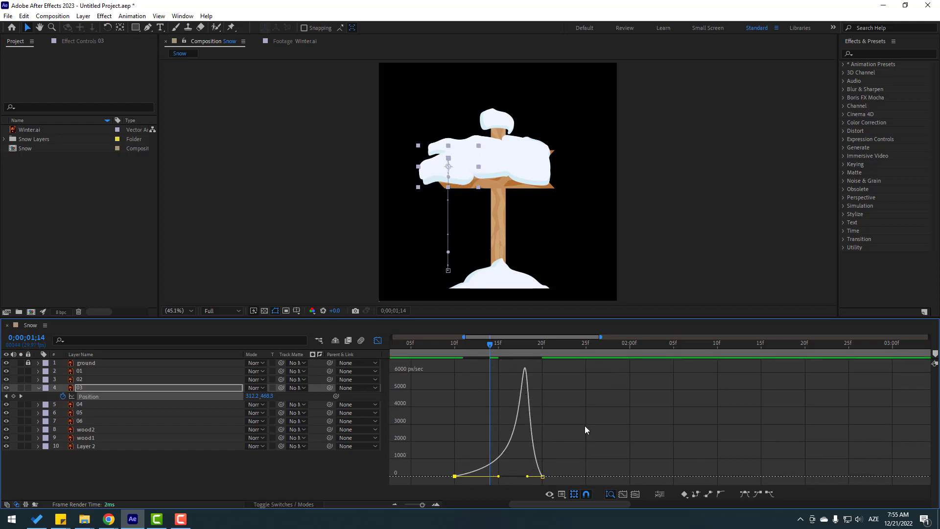
pyautogui.scroll(-3, 589, 427)
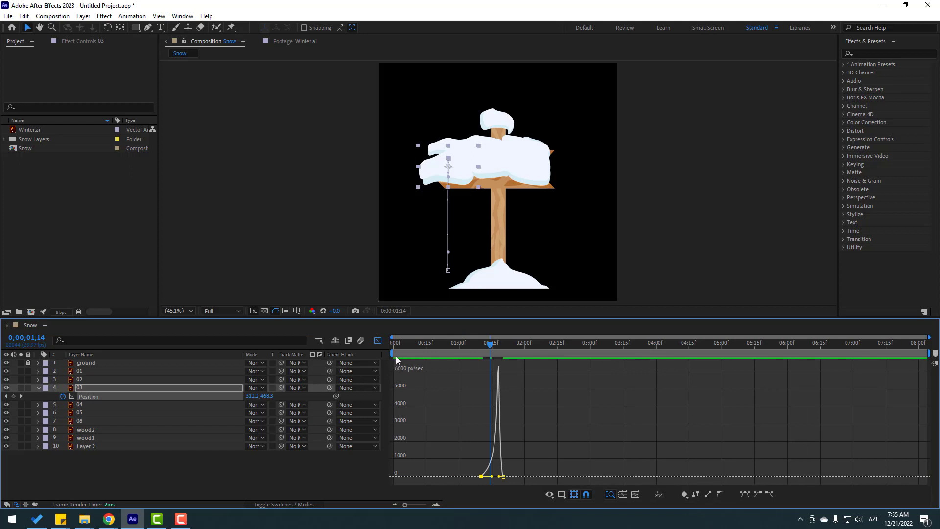
# - Start the work area just after one second, preview the eased fall, and leave the graph editor
pyautogui.moveTo(396, 356)
pyautogui.mouseDown()
pyautogui.moveTo(471, 359)
pyautogui.moveTo(462, 359)
pyautogui.mouseUp()
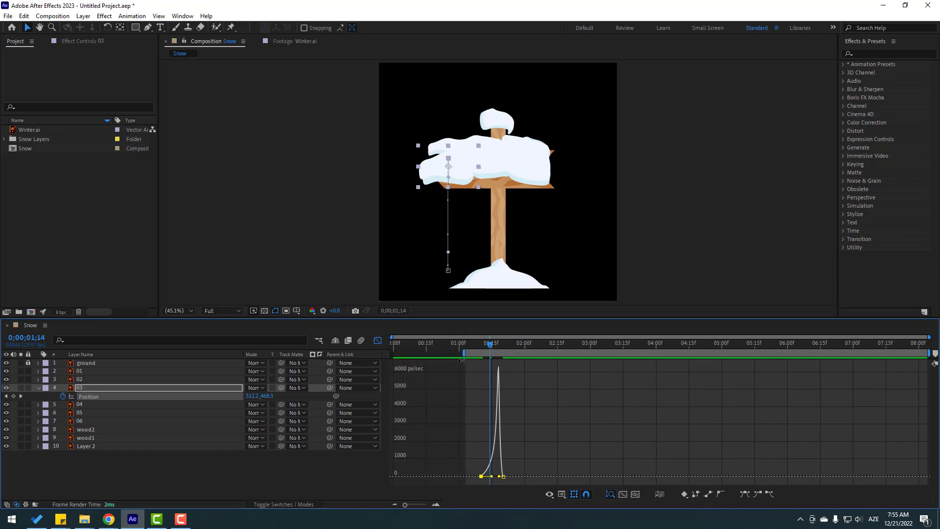
pyautogui.press('space')
pyautogui.press('space')
pyautogui.click(377, 341)
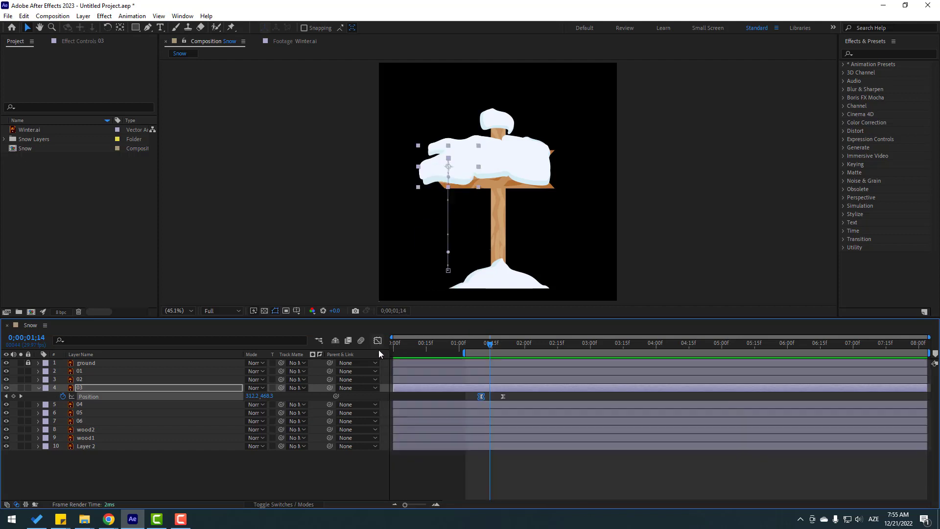
# - Keyframe layer 03's Rotation from 0° at 0;00;01;10 to 4° at 0;00;01;20
pyautogui.click(79, 389)
pyautogui.hotkey('shift', 'r')
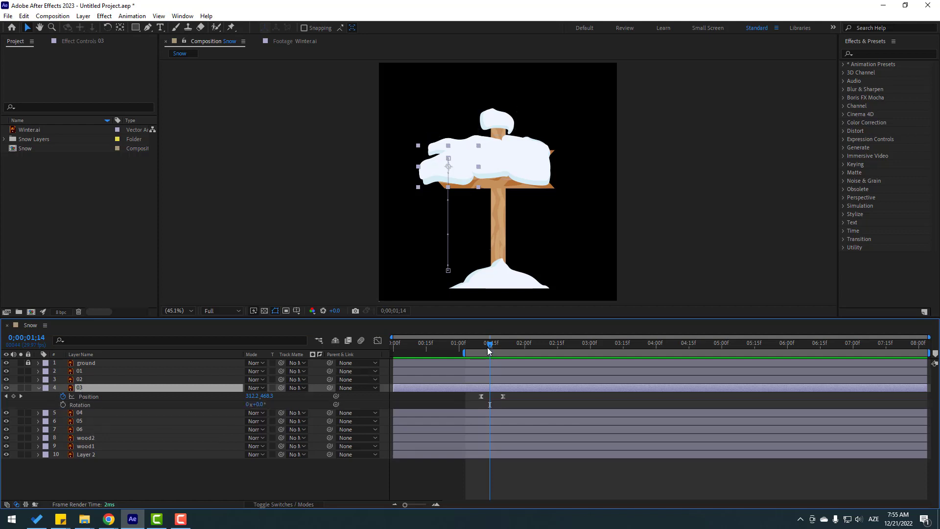
pyautogui.moveTo(488, 344); pyautogui.dragTo(479, 344)
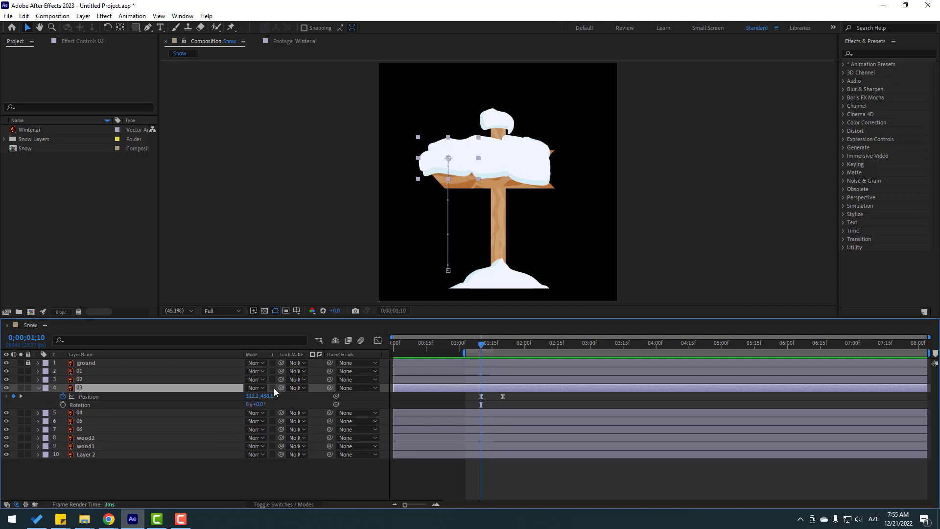
pyautogui.click(63, 404)
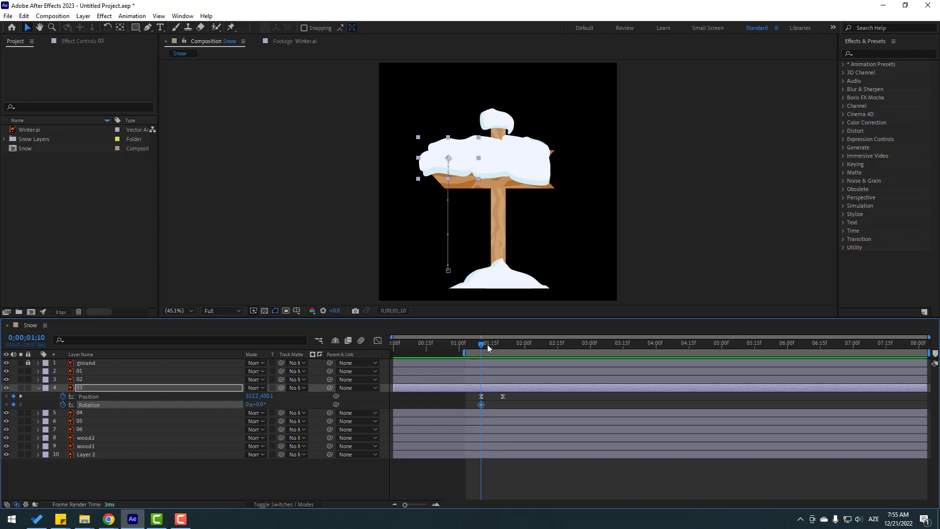
pyautogui.moveTo(487, 345); pyautogui.dragTo(503, 345)
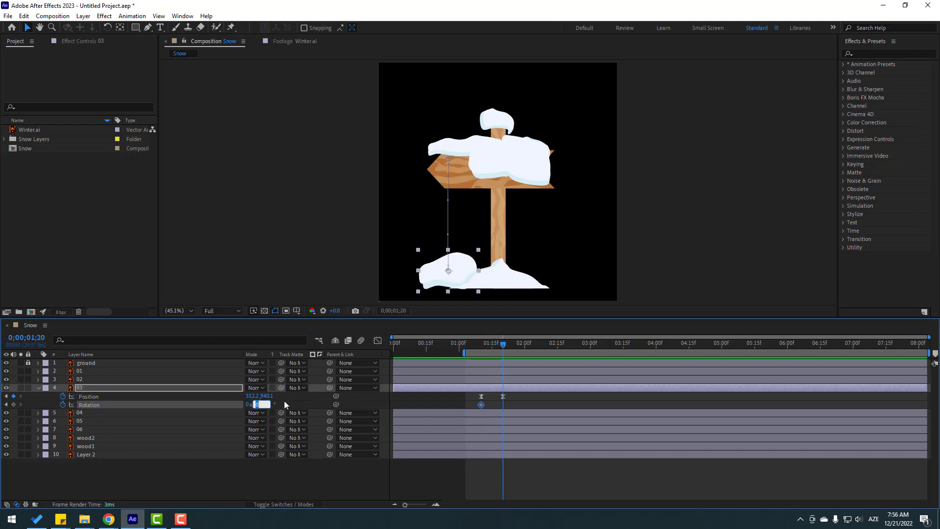
pyautogui.write('4')
pyautogui.press('Return')
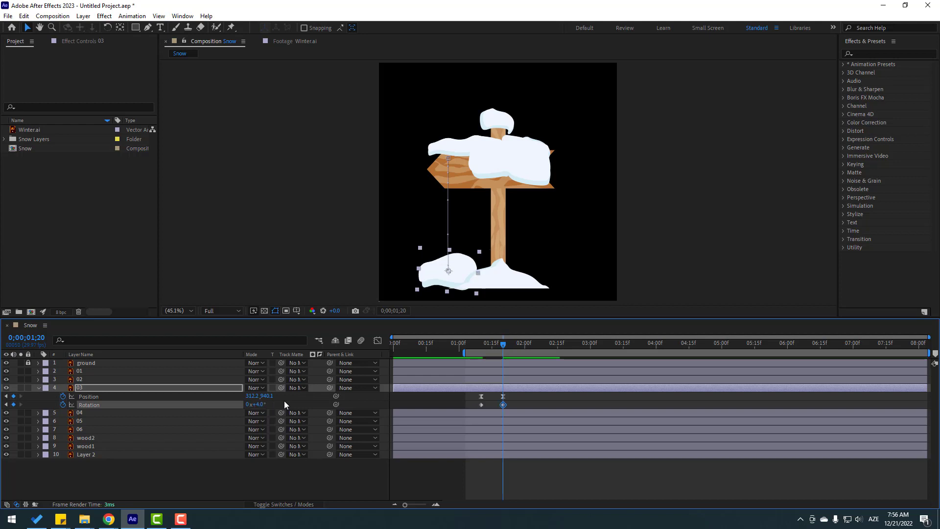
# - Set layer 03's Rotation at 0;00;01;20 to 8°, apply Easy Ease to both Rotation keyframes, and preview the fall
pyautogui.click(257, 404)
pyautogui.write('8')
pyautogui.press('Return')
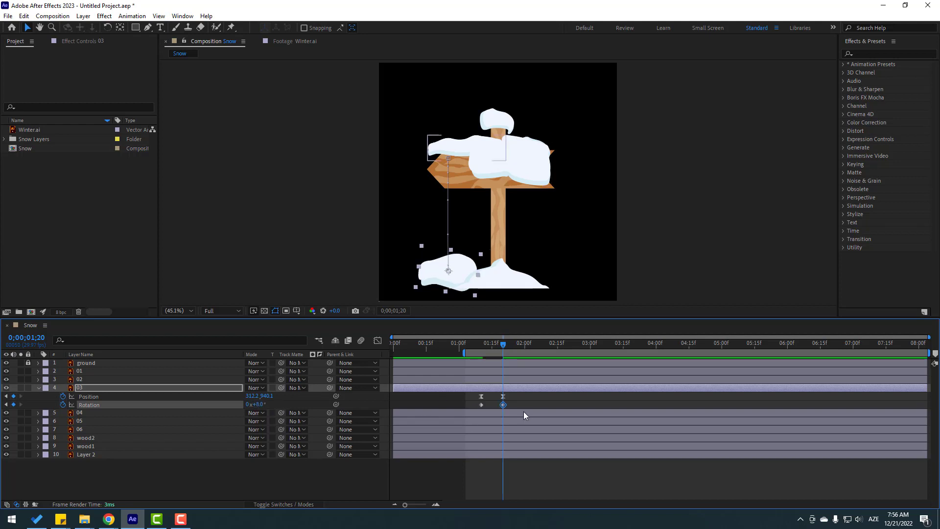
pyautogui.rightClick(481, 405)
pyautogui.moveTo(587, 399)
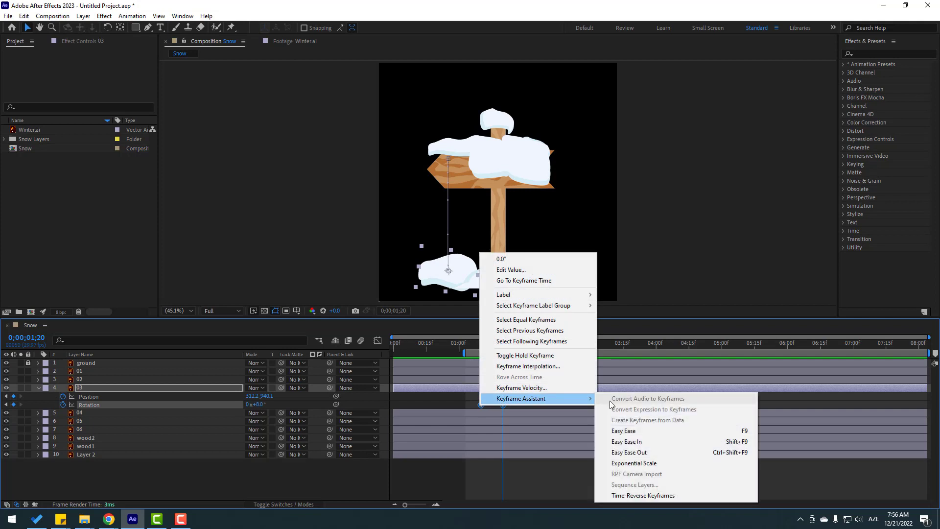
pyautogui.click(616, 430)
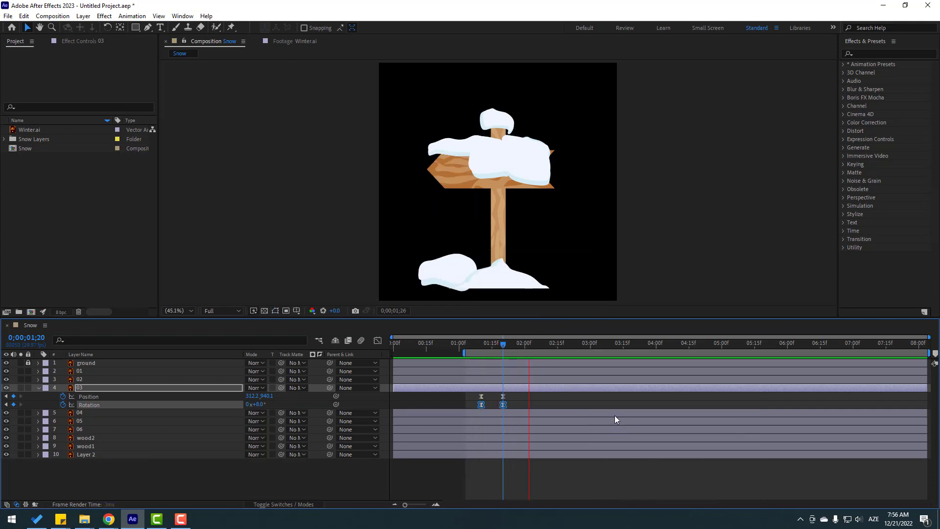
pyautogui.press('space')
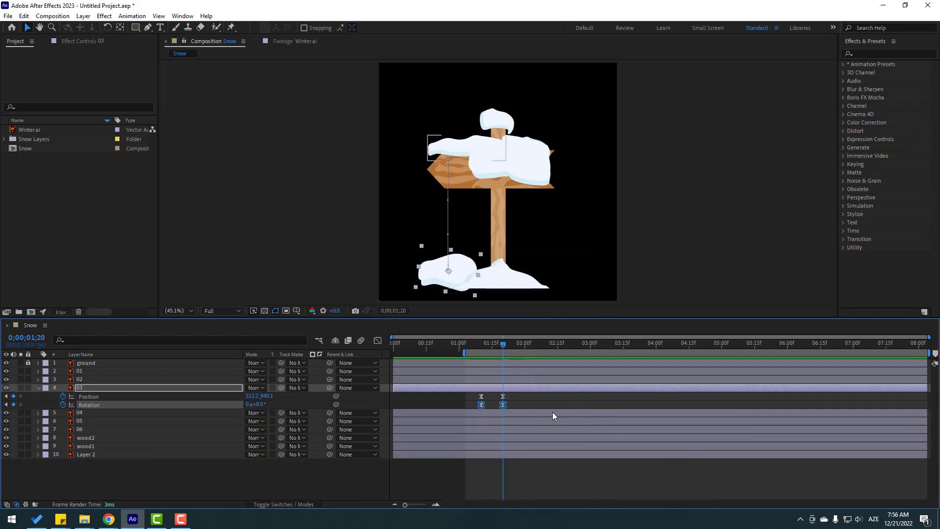
# - Add a bounce to layer 03 by keyframing its Position at 0;00;01;23 with Y raised to 923.1
pyautogui.scroll(4, 541, 415)
pyautogui.click(512, 405)
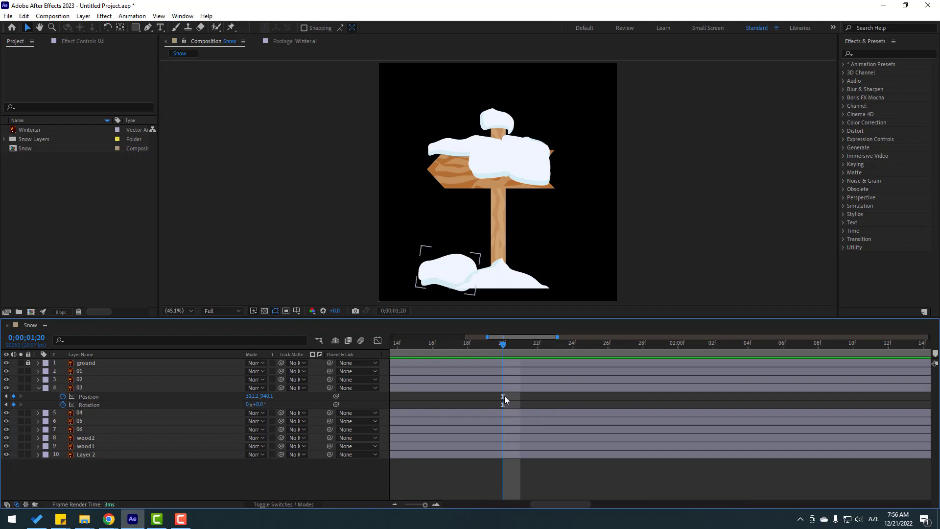
pyautogui.click(504, 396)
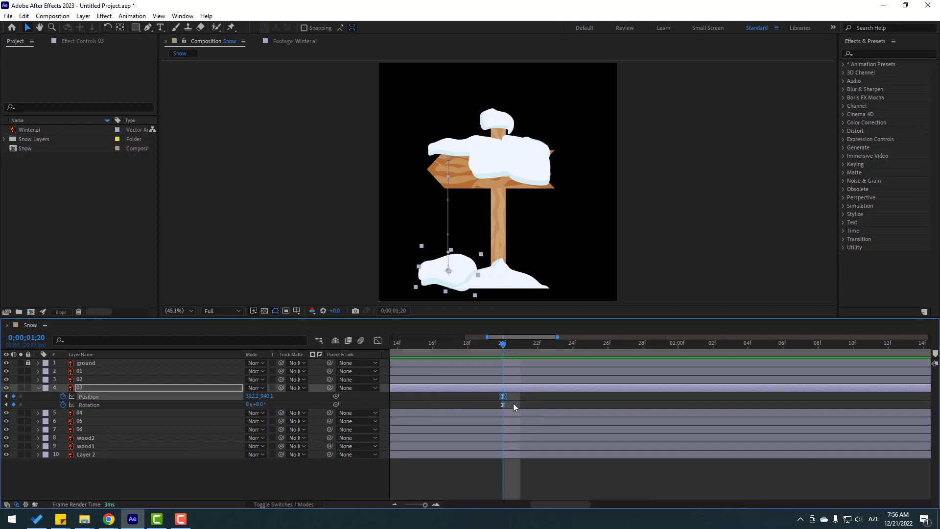
pyautogui.scroll(-2, 514, 407)
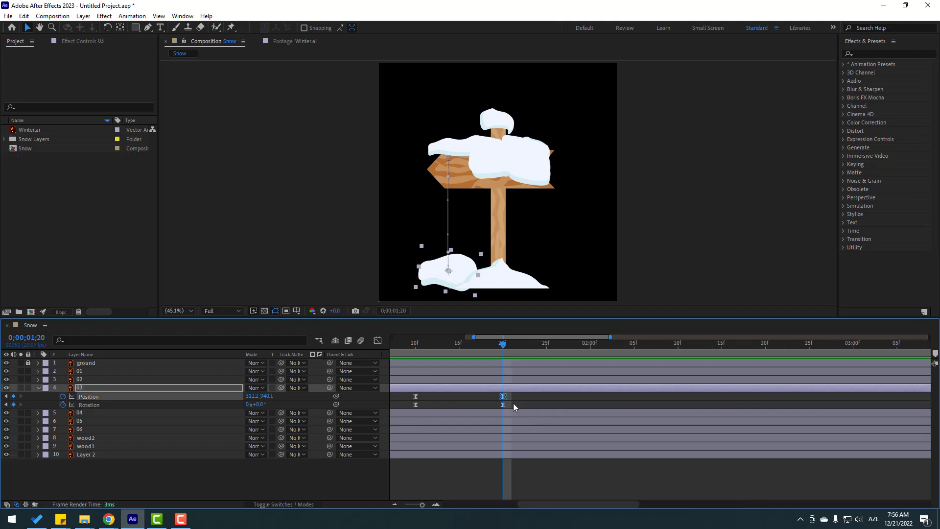
pyautogui.press('pagedown')
pyautogui.press('pagedown')
pyautogui.press('pagedown')
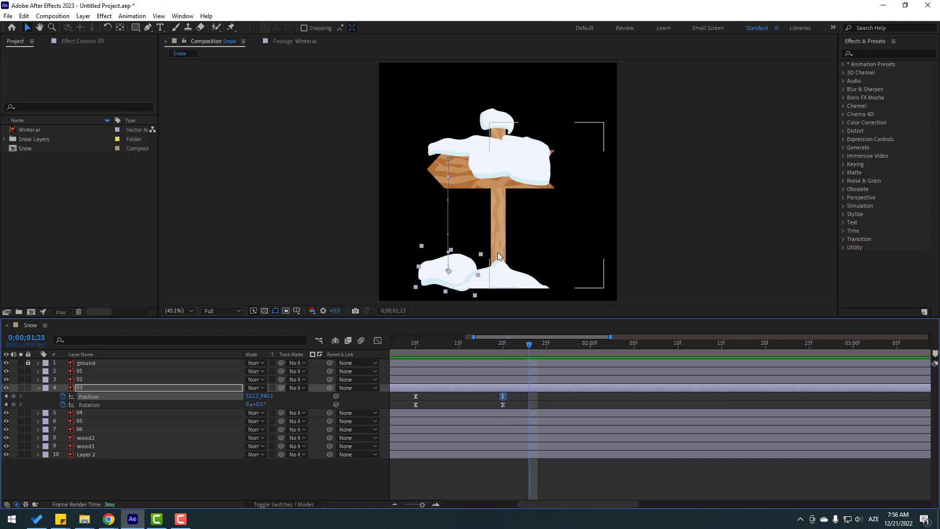
pyautogui.scroll(8, 498, 256)
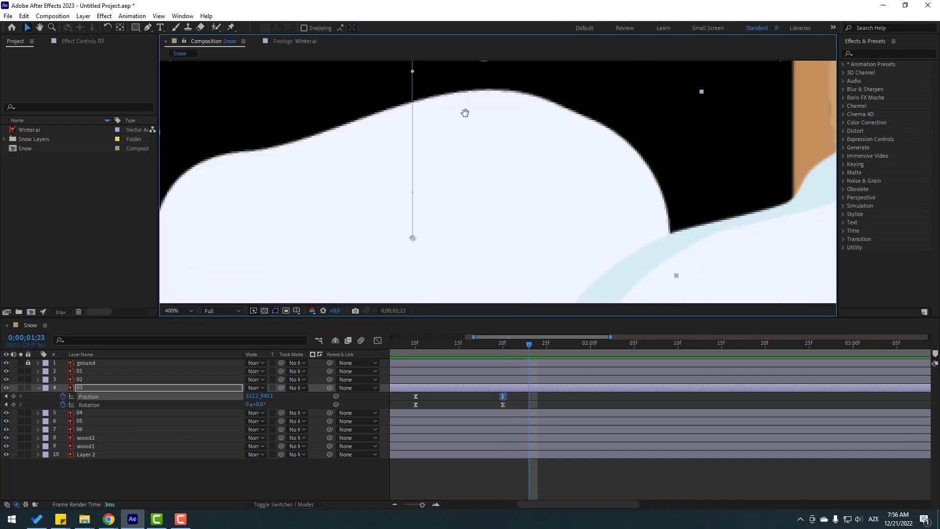
pyautogui.scroll(-2, 464, 113)
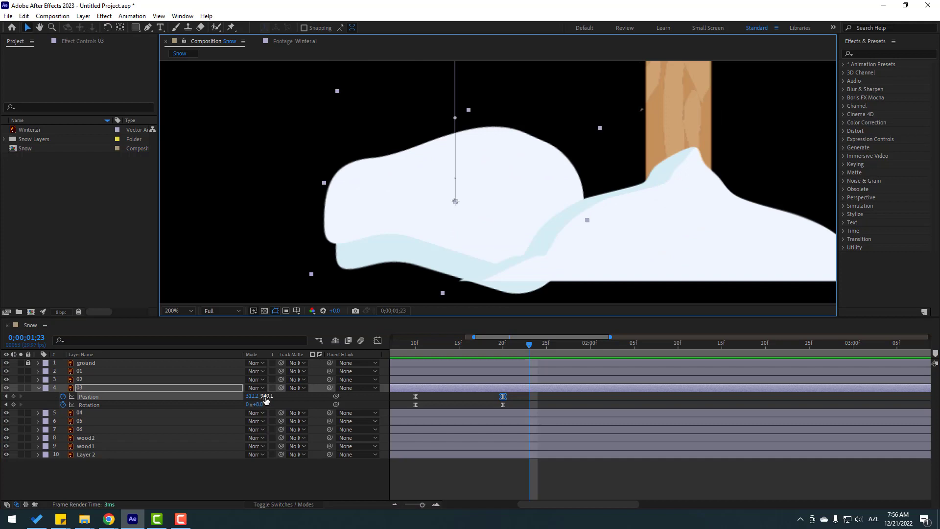
pyautogui.moveTo(265, 396); pyautogui.dragTo(256, 397)
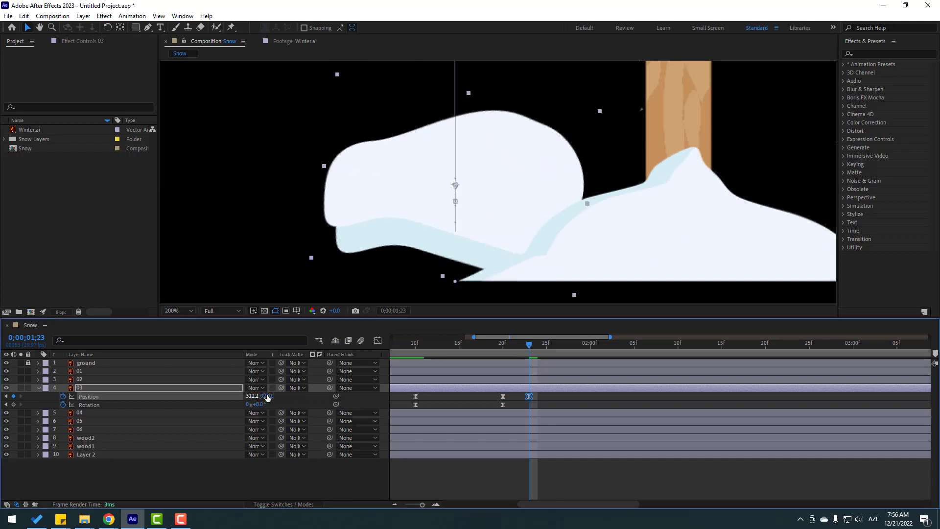
# - Copy layer 03's landing Position keyframe at 0;00;01;20 and paste it at 0;00;01;26
pyautogui.press('pagedown')
pyautogui.press('pagedown')
pyautogui.press('pagedown')
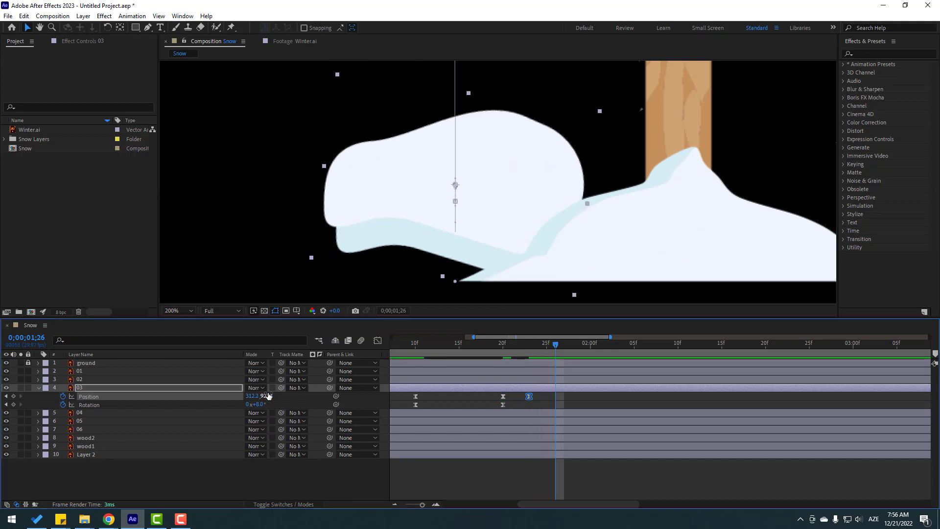
pyautogui.moveTo(507, 399); pyautogui.dragTo(491, 392)
pyautogui.hotkey('ctrl', 'c')
pyautogui.hotkey('ctrl', 'v')
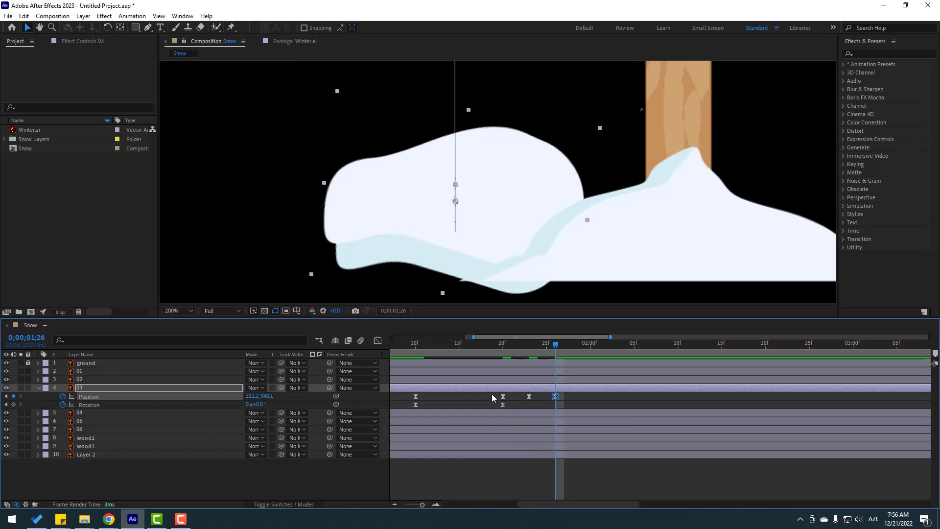
# - Preview the bounce and set the spatial interpolation of layer 03's last three Position keyframes to Linear
pyautogui.press('-')
pyautogui.press('-')
pyautogui.press('-')
pyautogui.scroll(-4, 465, 300)
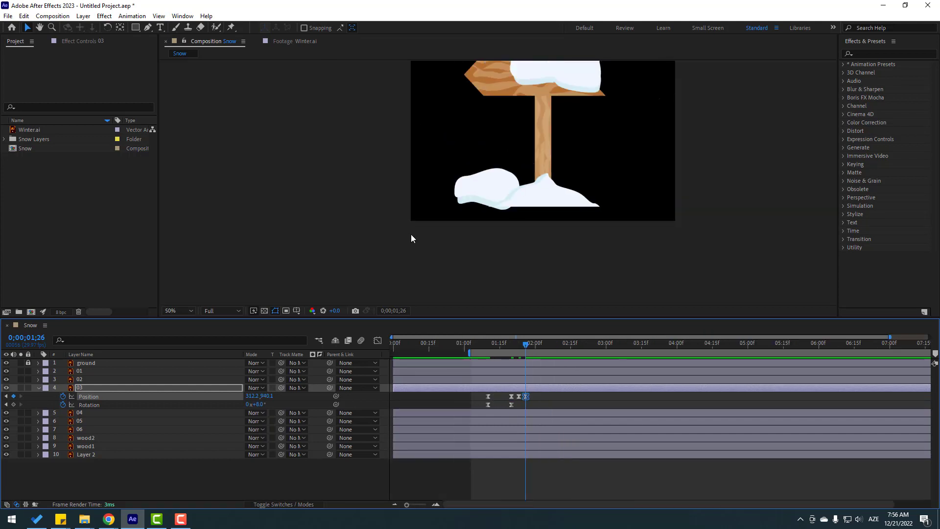
pyautogui.press('space')
pyautogui.press('space')
pyautogui.moveTo(506, 345); pyautogui.dragTo(519, 346)
pyautogui.moveTo(534, 396); pyautogui.dragTo(508, 404)
pyautogui.rightClick(525, 398)
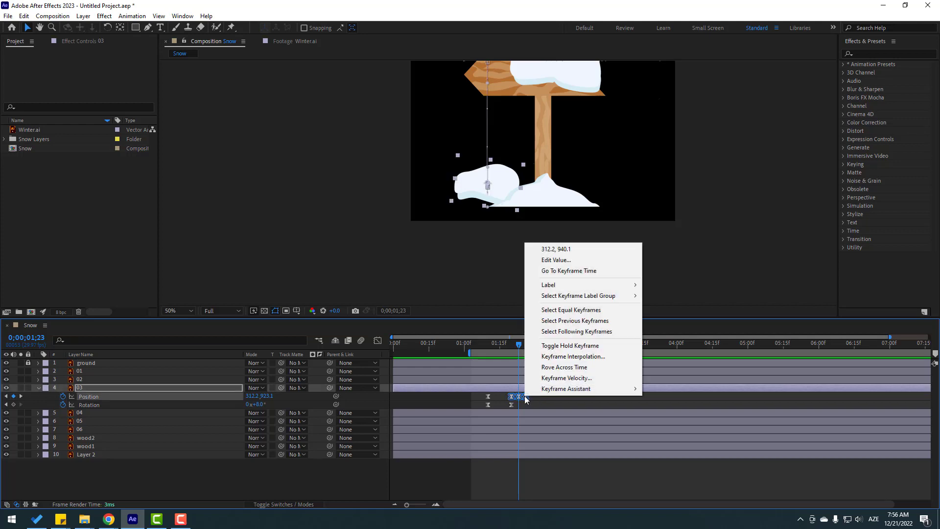
pyautogui.click(587, 357)
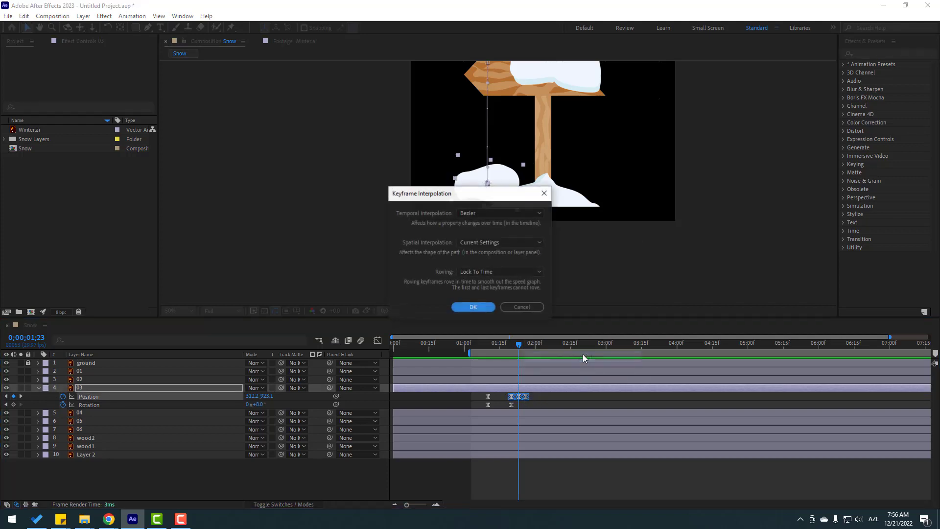
pyautogui.click(488, 242)
pyautogui.click(482, 266)
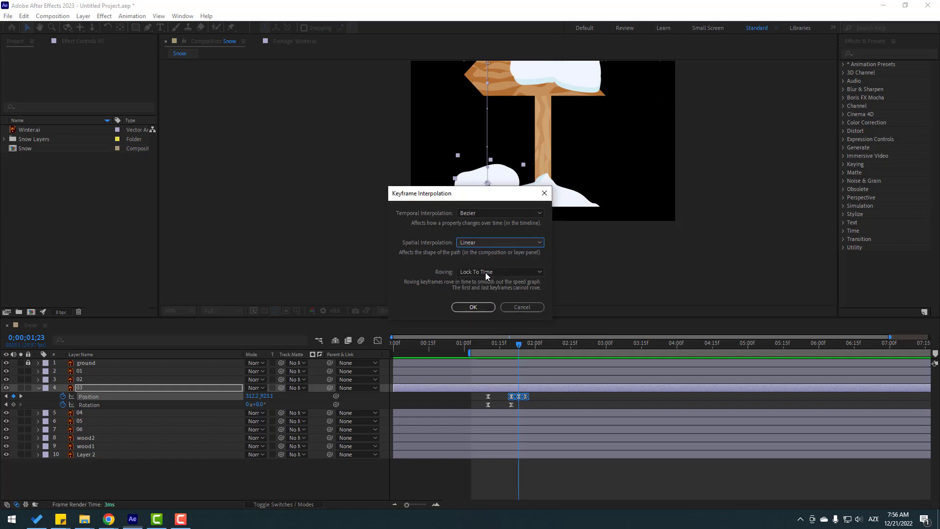
pyautogui.click(479, 305)
# - Soften the bounce by setting layer 03's Position keyframe at 0;00;01;23 to Y 935.1, and preview it
pyautogui.moveTo(609, 156); pyautogui.dragTo(570, 186)
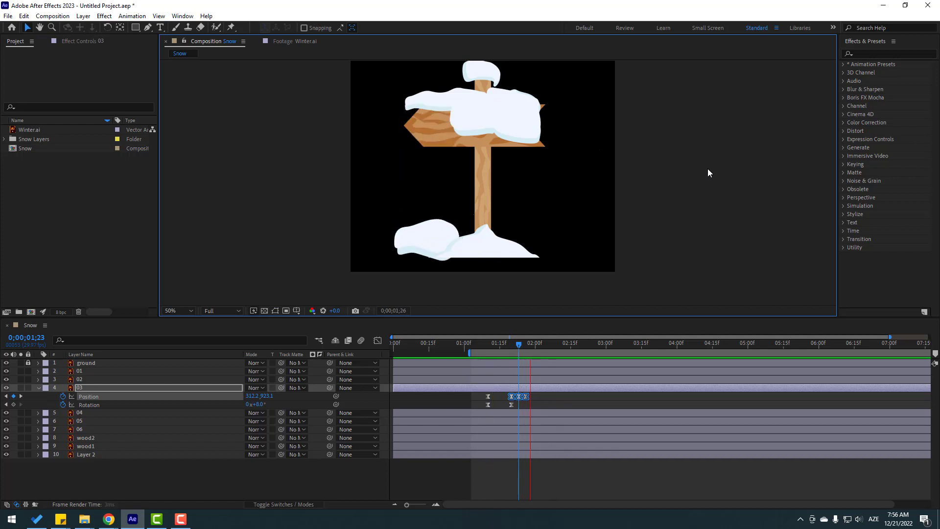
pyautogui.scroll(5, 557, 397)
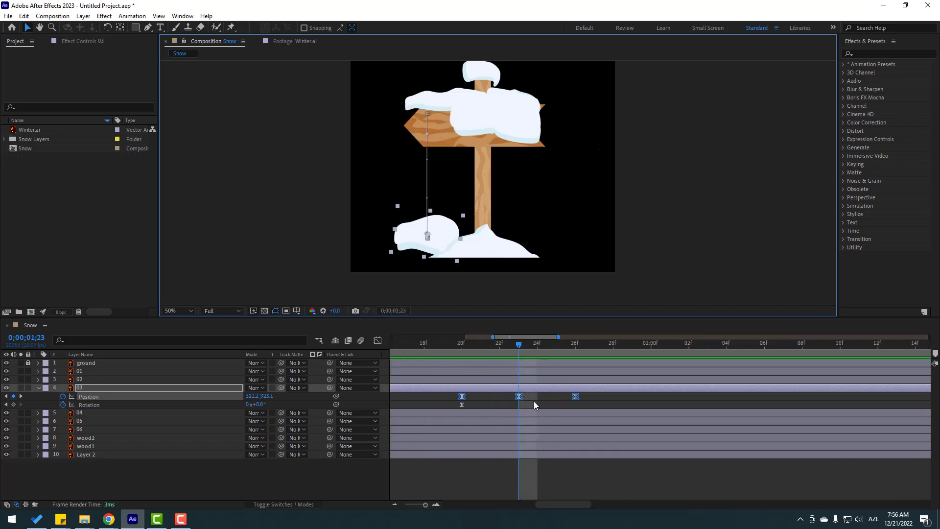
pyautogui.click(518, 396)
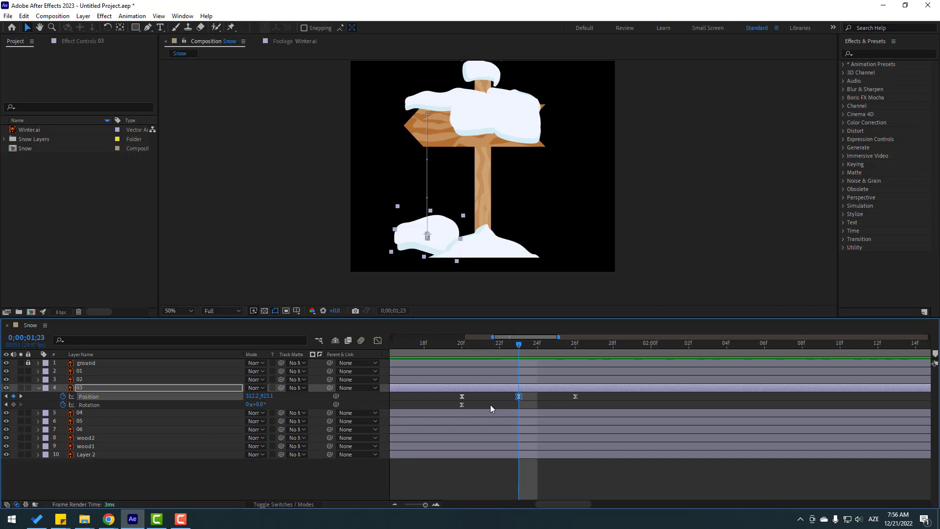
pyautogui.hotkey('shift', 'Down')
pyautogui.press('space')
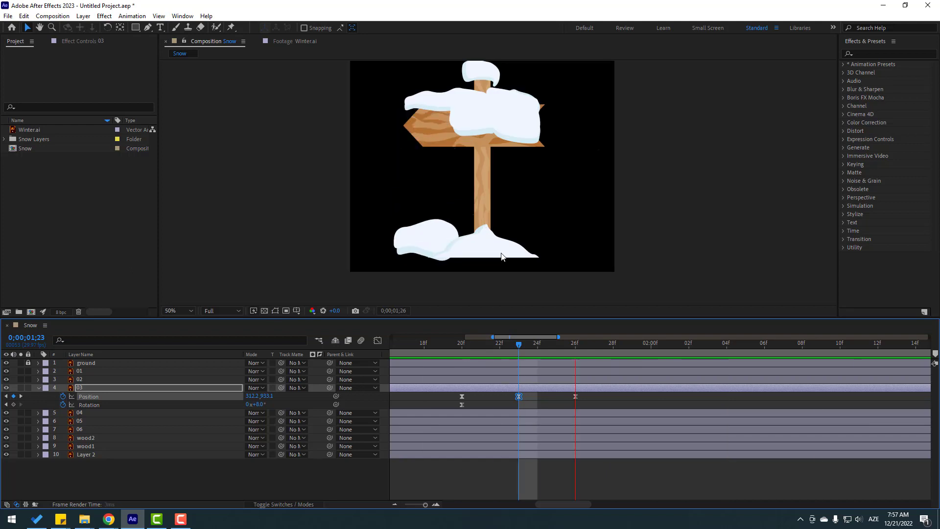
pyautogui.press('space')
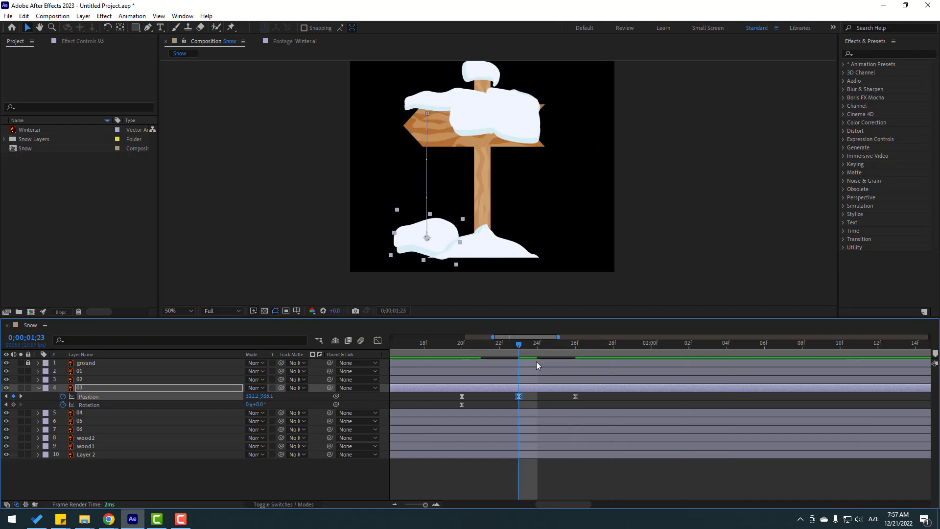
pyautogui.press('space')
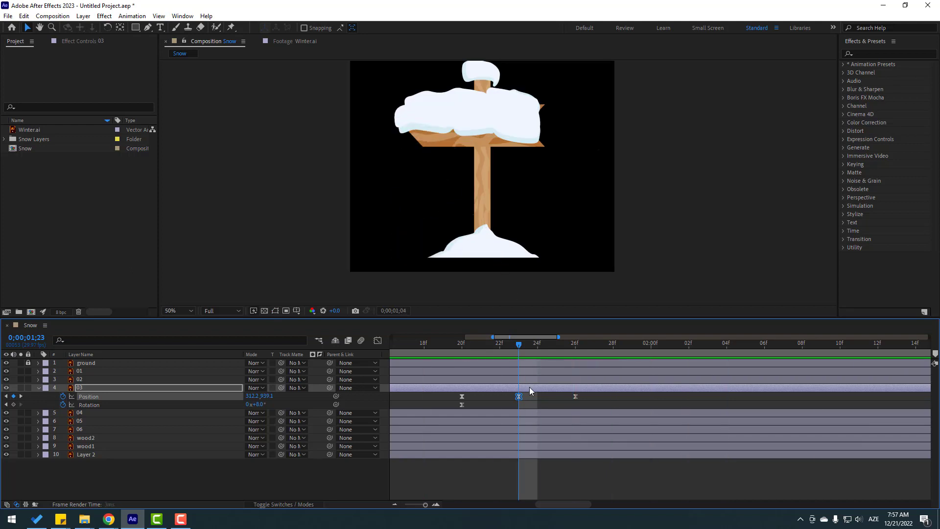
pyautogui.press('space')
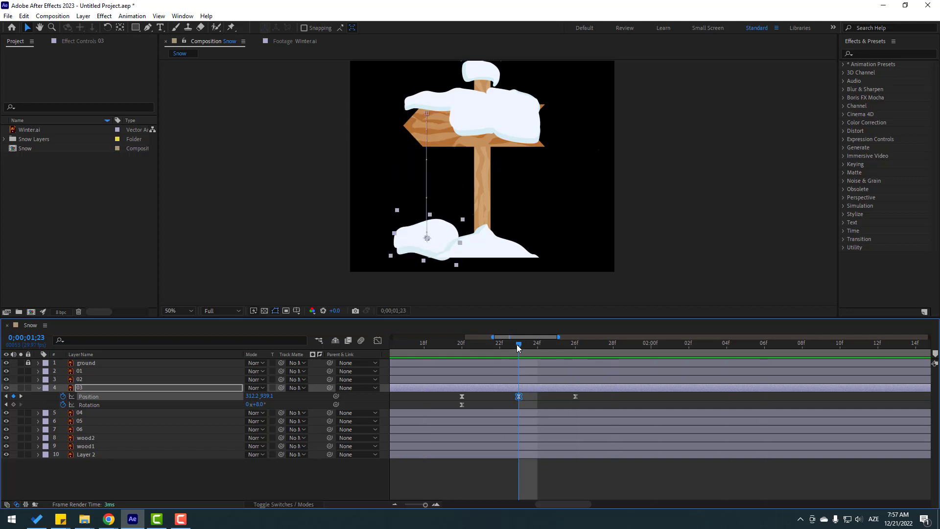
pyautogui.press('space')
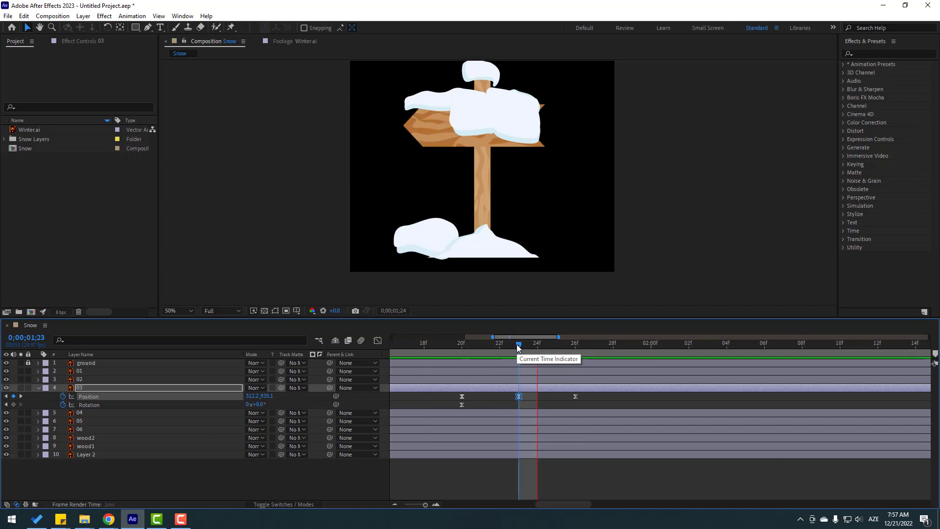
pyautogui.scroll(-5, 490, 399)
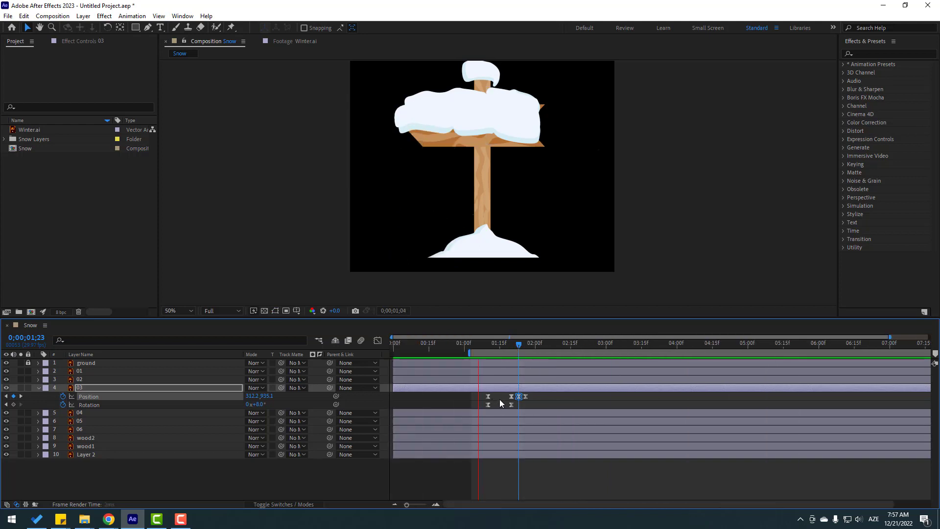
pyautogui.press('space')
# - Increase layer 03's Rotation keyframe at 0;00;01;20 to 25° and preview the tilt
pyautogui.moveTo(502, 345); pyautogui.dragTo(511, 345)
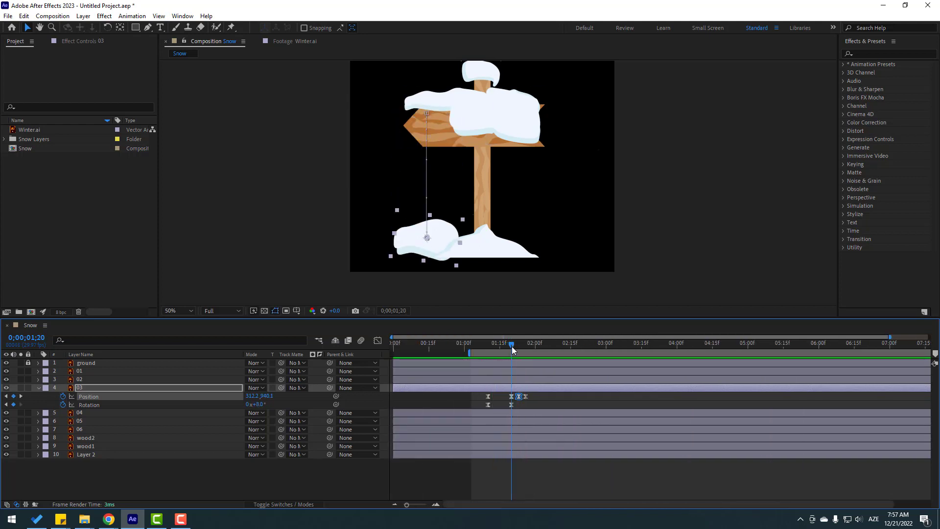
pyautogui.click(511, 404)
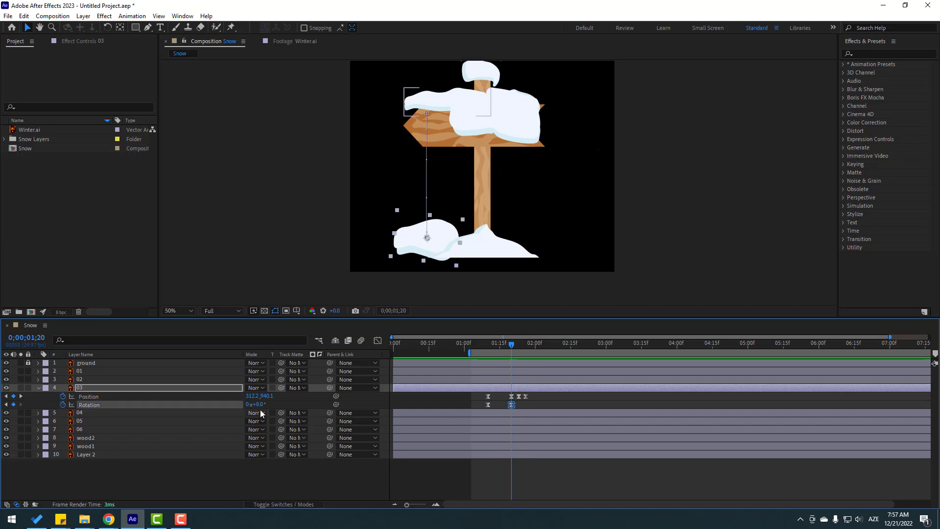
pyautogui.moveTo(262, 404); pyautogui.dragTo(263, 404)
pyautogui.press('space')
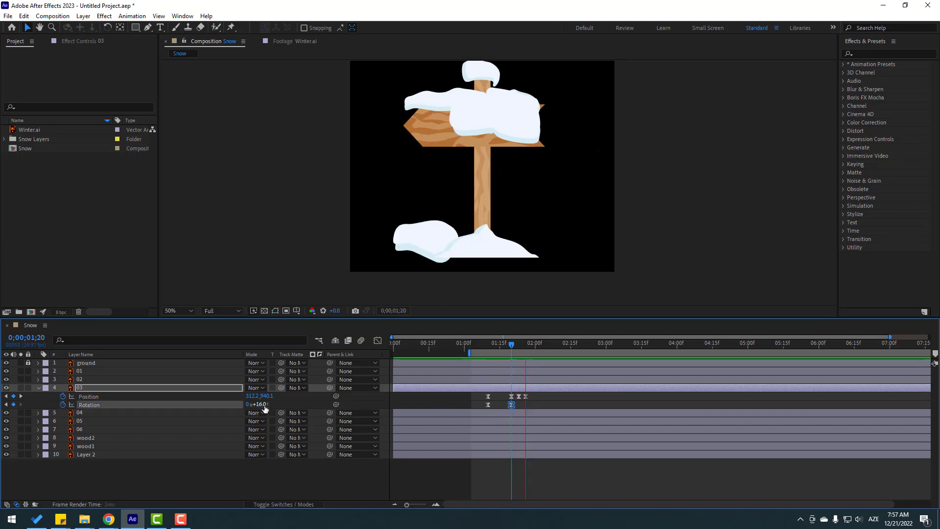
pyautogui.press('space')
pyautogui.click(412, 404)
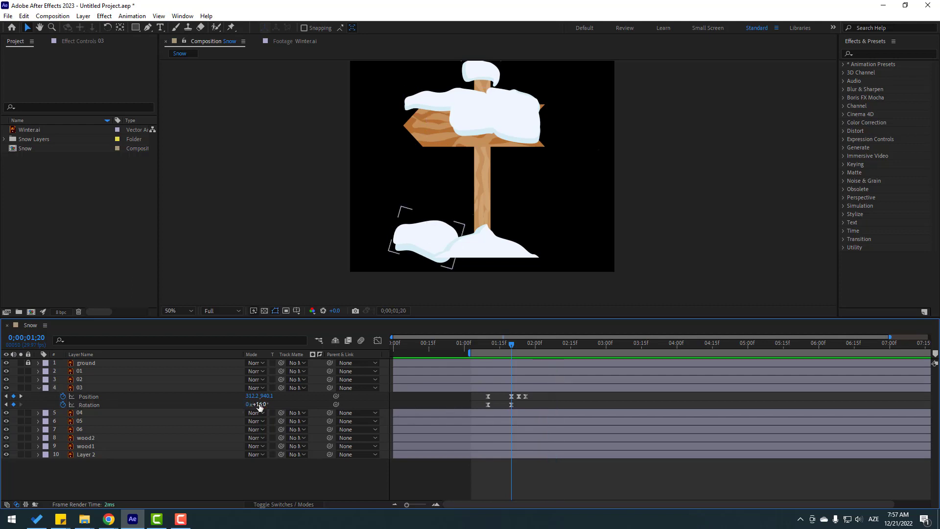
pyautogui.moveTo(259, 404); pyautogui.dragTo(264, 410)
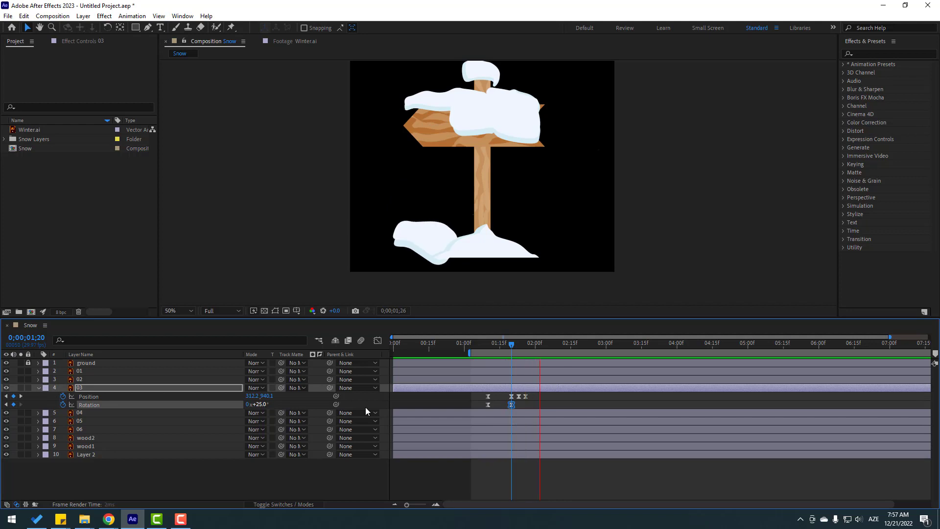
# - Copy all of layer 03's Position and Rotation keyframes and paste them onto layer 01 at 0;00;01;10
pyautogui.click(527, 405)
pyautogui.moveTo(533, 397); pyautogui.dragTo(475, 402)
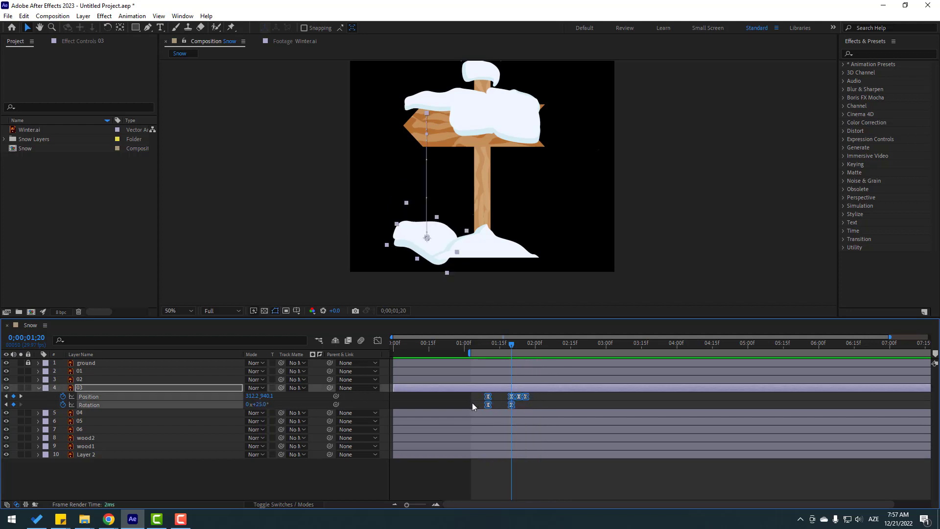
pyautogui.click(470, 122)
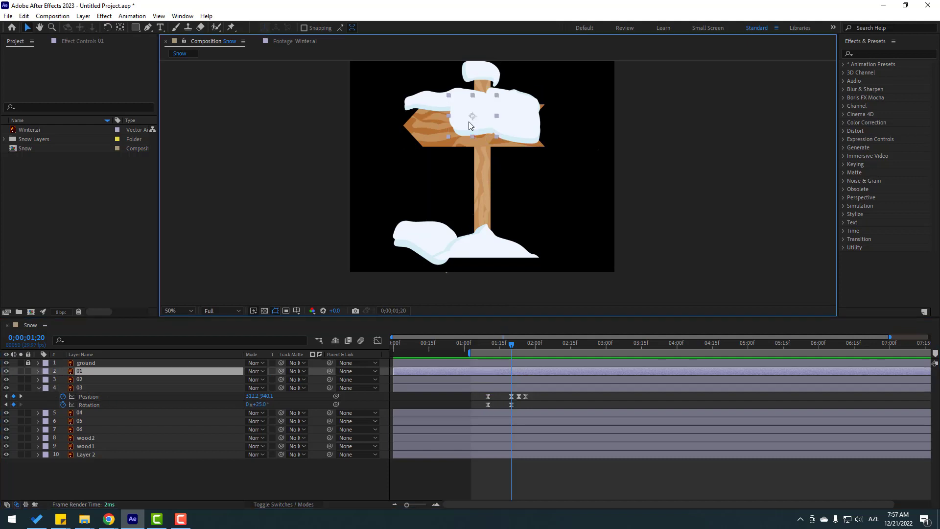
pyautogui.click(6, 375)
pyautogui.click(6, 375)
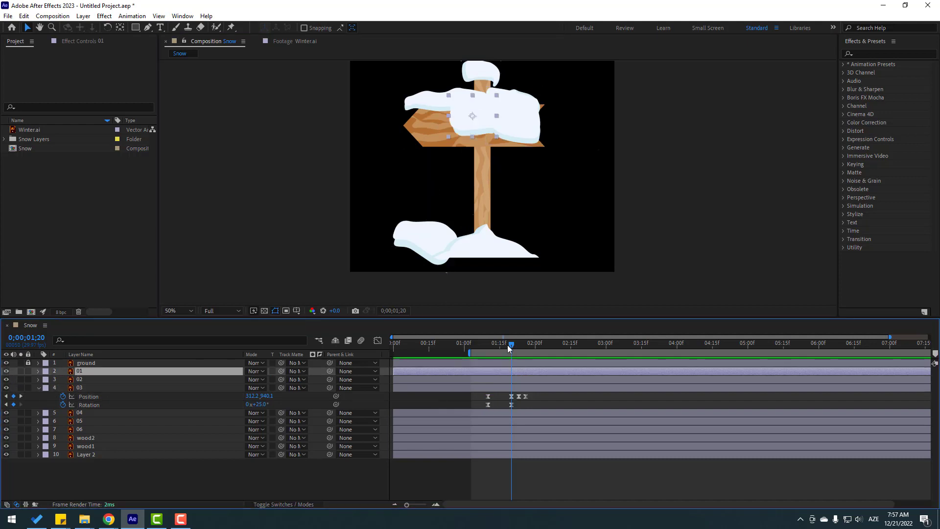
pyautogui.moveTo(507, 344); pyautogui.dragTo(489, 349)
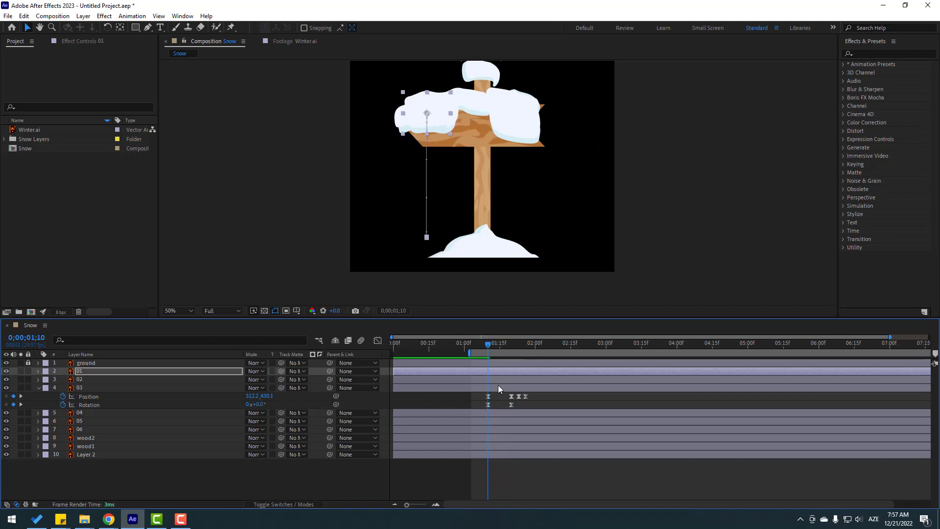
# - Paste the copied keyframes onto layer 01, shift all its Position keyframes together to start at 500.2, 465.1, and preview
pyautogui.hotkey('ctrl', 'v')
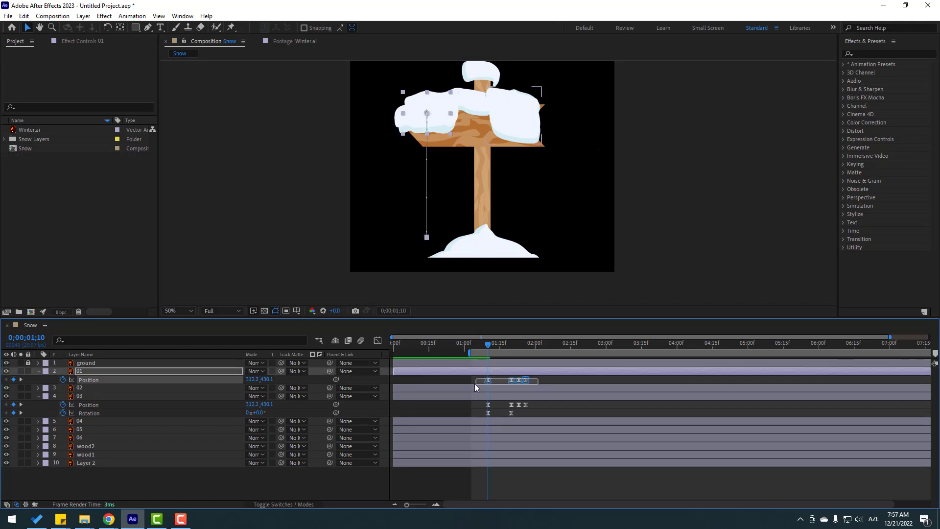
pyautogui.moveTo(250, 379); pyautogui.dragTo(346, 381)
pyautogui.moveTo(269, 379); pyautogui.dragTo(286, 378)
pyautogui.click(534, 379)
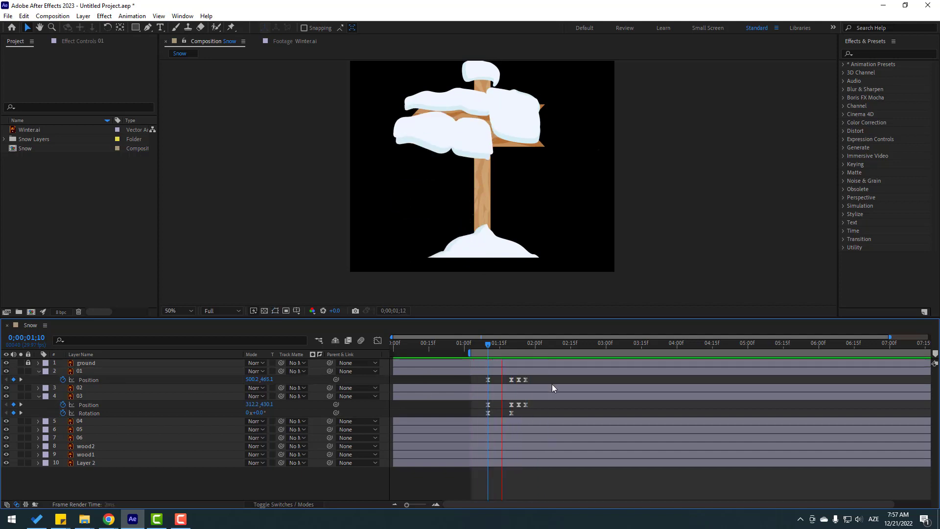
pyautogui.press('space')
# - Set layer 01's Rotation keyframe at 0;00;01;20 to -10° and preview the fall
pyautogui.click(492, 370)
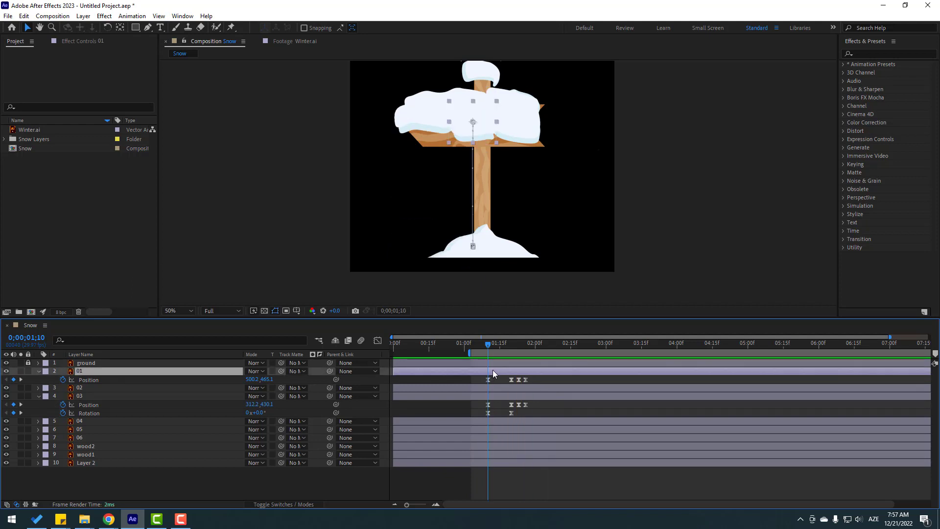
pyautogui.press('u')
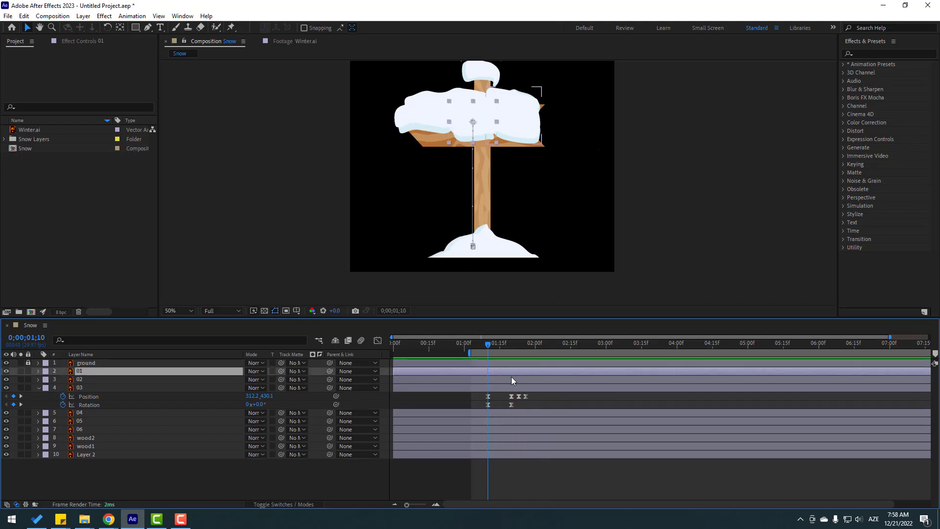
pyautogui.press('u')
pyautogui.moveTo(492, 342); pyautogui.dragTo(512, 345)
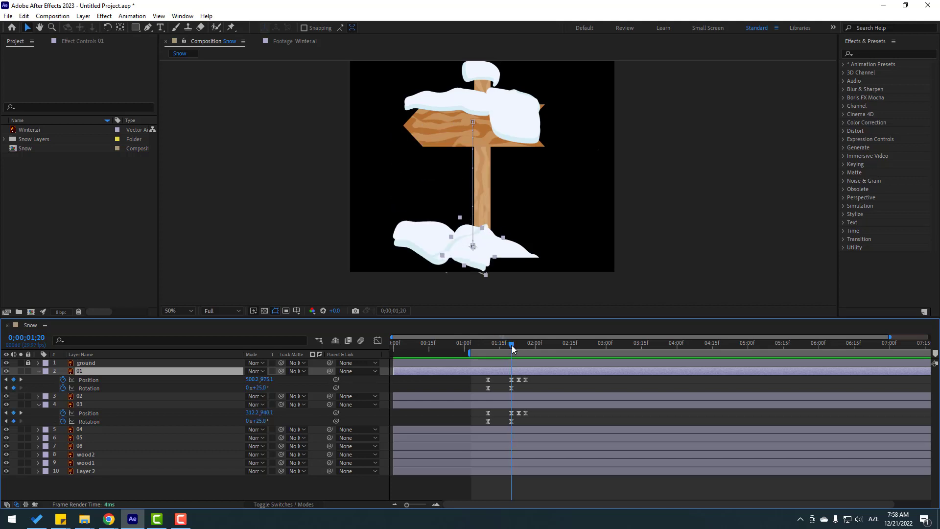
pyautogui.click(511, 387)
pyautogui.moveTo(258, 387)
pyautogui.mouseDown()
pyautogui.moveTo(274, 387)
pyautogui.moveTo(251, 395)
pyautogui.mouseUp()
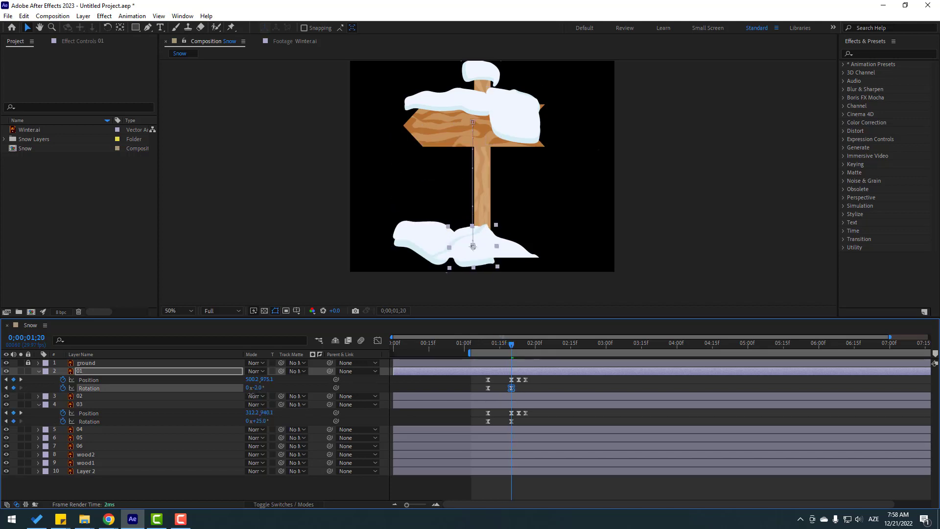
pyautogui.click(257, 387)
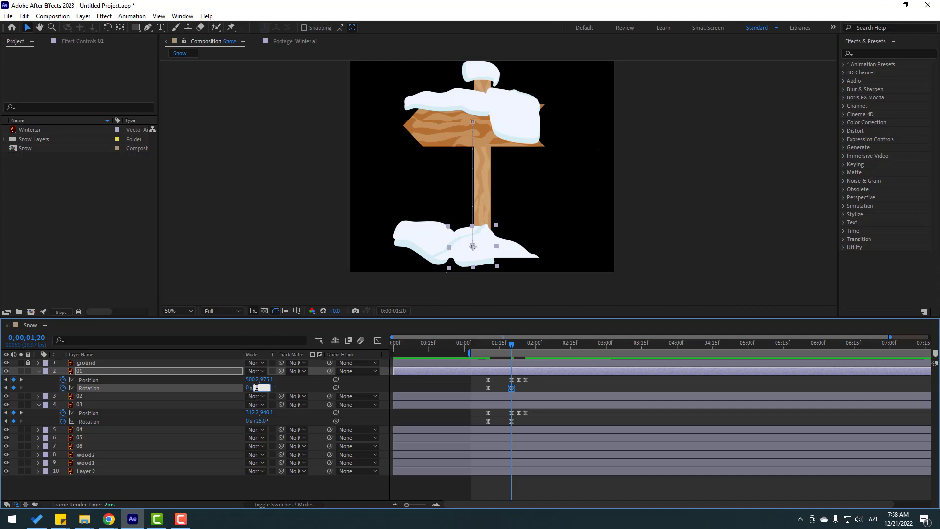
pyautogui.press('Return')
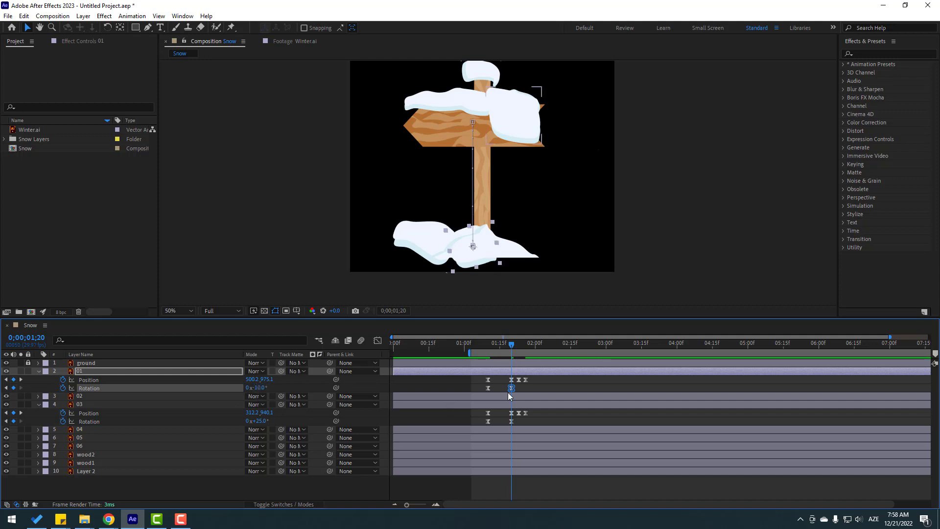
pyautogui.click(542, 381)
pyautogui.press('space')
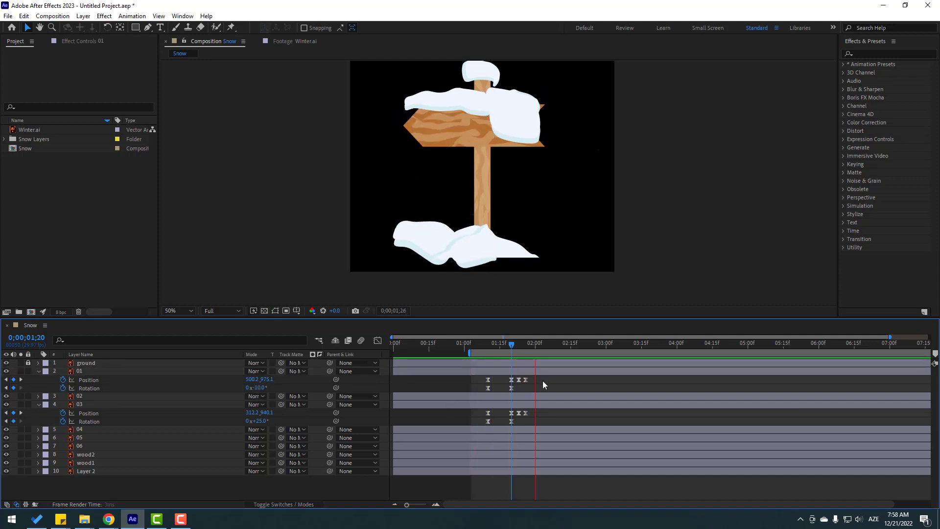
pyautogui.press('space')
# - Delay all of layer 01's Position and Rotation keyframes by about four frames and preview the timing
pyautogui.moveTo(541, 377); pyautogui.dragTo(497, 388)
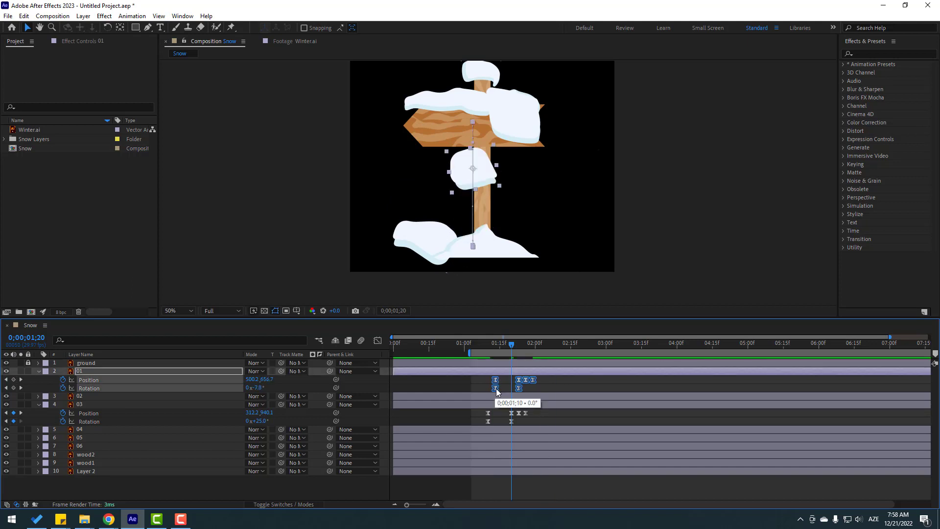
pyautogui.press('space')
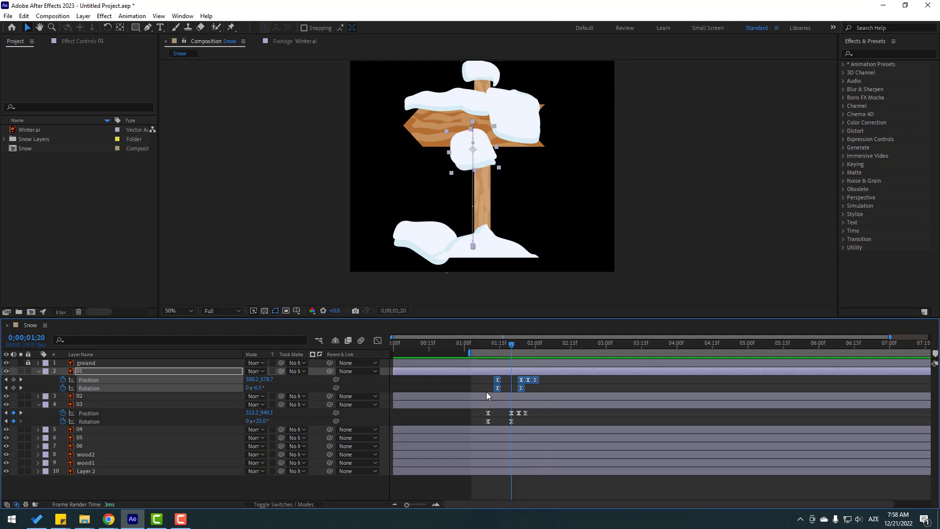
pyautogui.press('space')
# - Unlock the ground layer, move it between wood2 and wood1 in the layer order, and preview
pyautogui.click(28, 362)
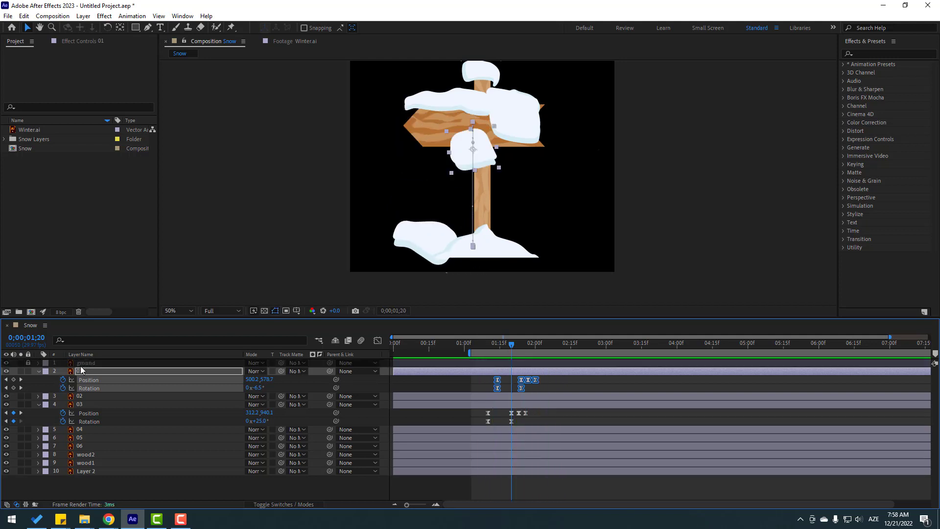
pyautogui.click(86, 363)
pyautogui.moveTo(87, 364); pyautogui.dragTo(92, 453)
pyautogui.click(196, 483)
pyautogui.press('space')
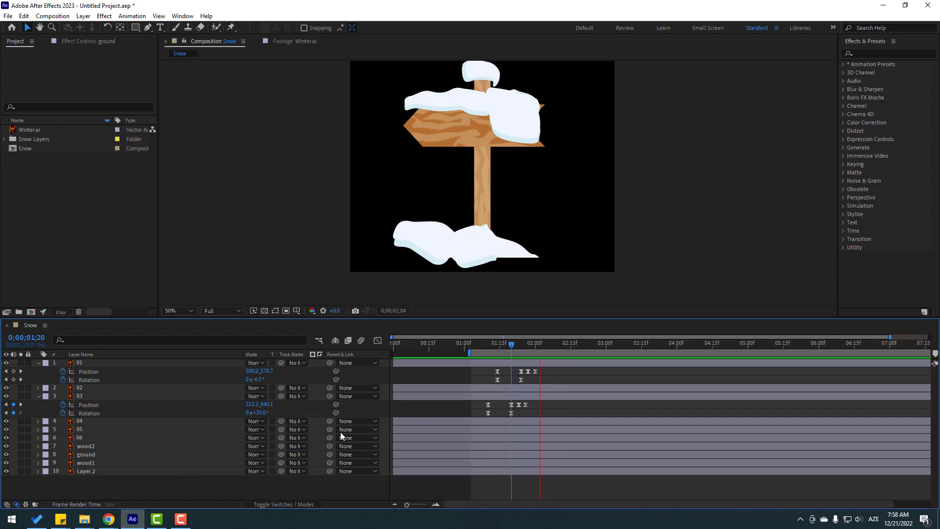
pyautogui.press('space')
# - Copy all of layer 01's Position and Rotation keyframes and paste them onto layer 02 at 0;00;01;20
pyautogui.moveTo(545, 372); pyautogui.dragTo(478, 386)
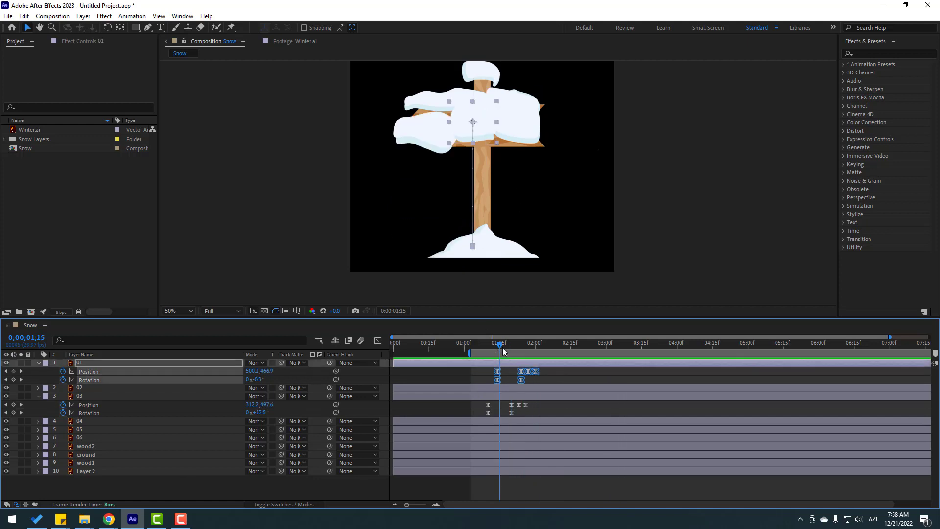
pyautogui.moveTo(503, 350); pyautogui.dragTo(573, 345)
pyautogui.click(531, 127)
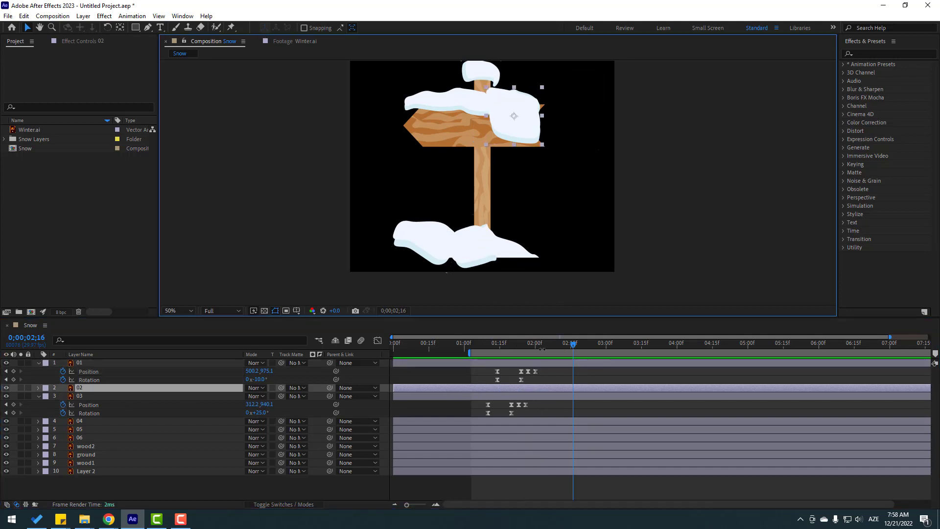
pyautogui.moveTo(523, 342); pyautogui.dragTo(509, 343)
pyautogui.hotkey('ctrl', 'v')
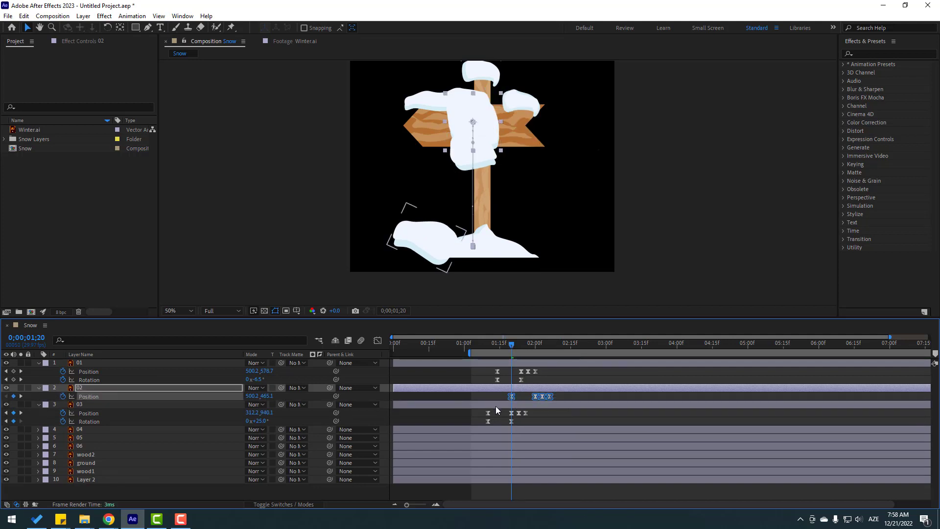
# - Shift all of layer 02's Position keyframes together to X 656.2 and preview its fall
pyautogui.moveTo(253, 396); pyautogui.dragTo(330, 396)
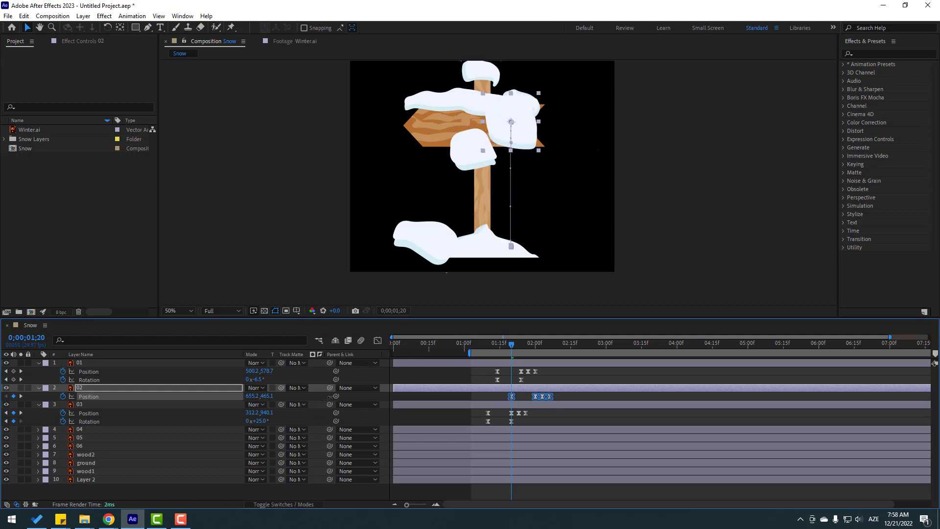
pyautogui.click(592, 399)
pyautogui.press('space')
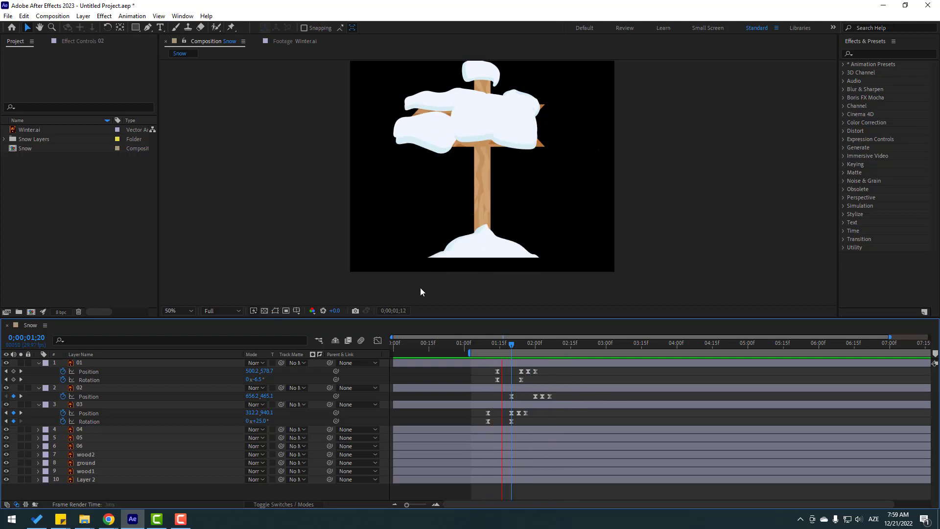
# - At 0;00;02;20, add a text layer reading TOWN on the wooden sign board
pyautogui.click(576, 343)
pyautogui.click(583, 342)
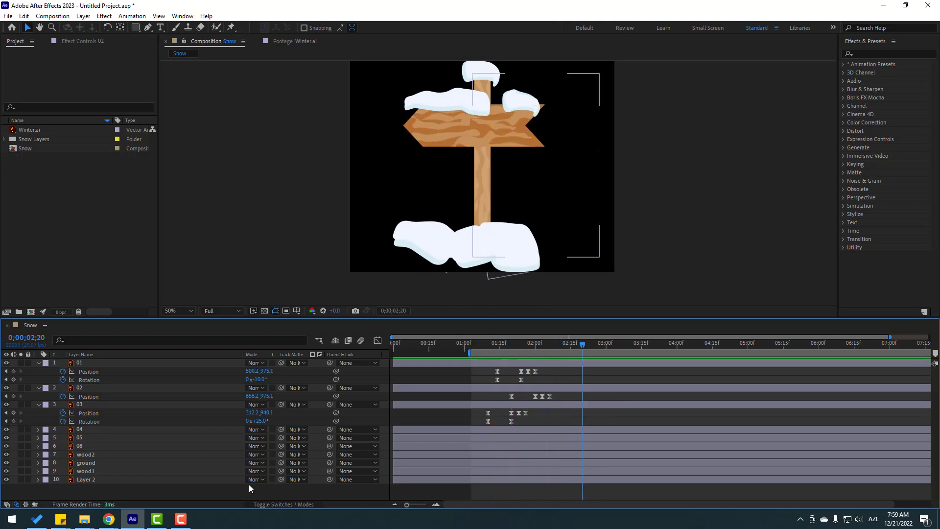
pyautogui.click(160, 30)
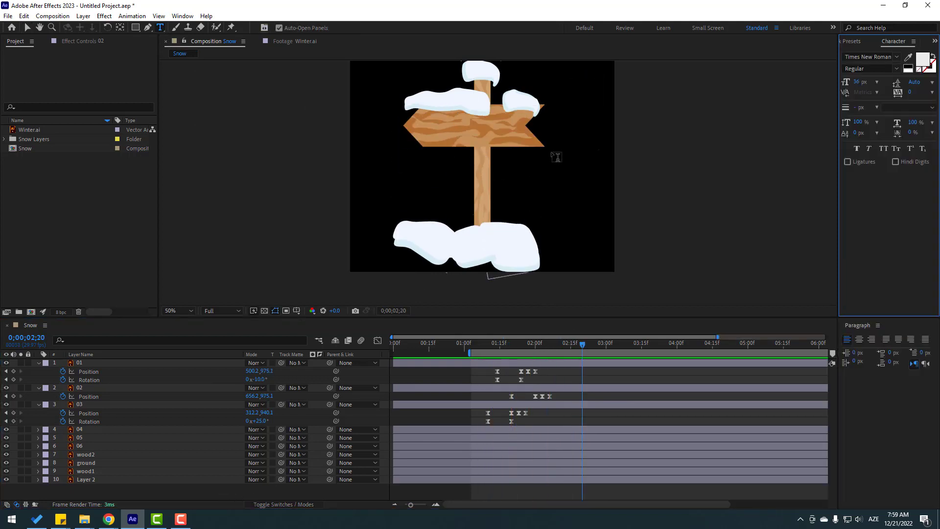
pyautogui.click(447, 130)
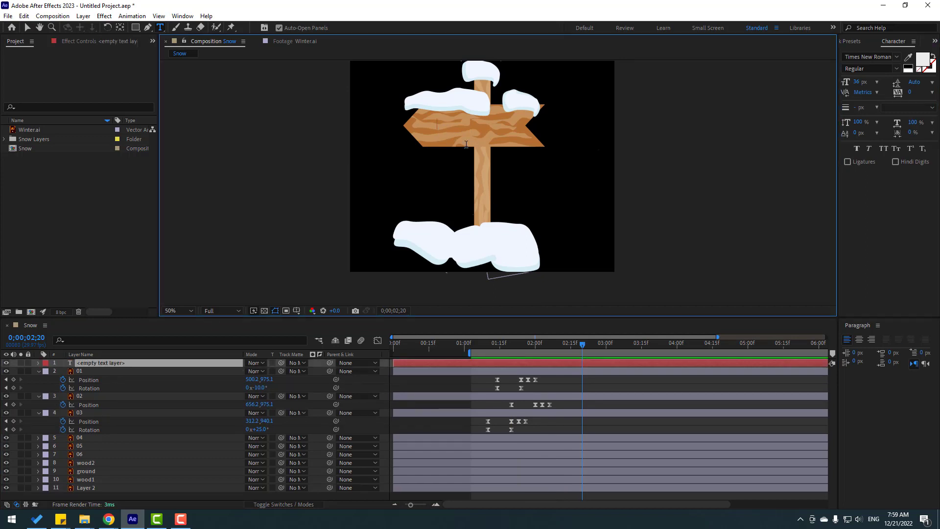
pyautogui.write('TOWN')
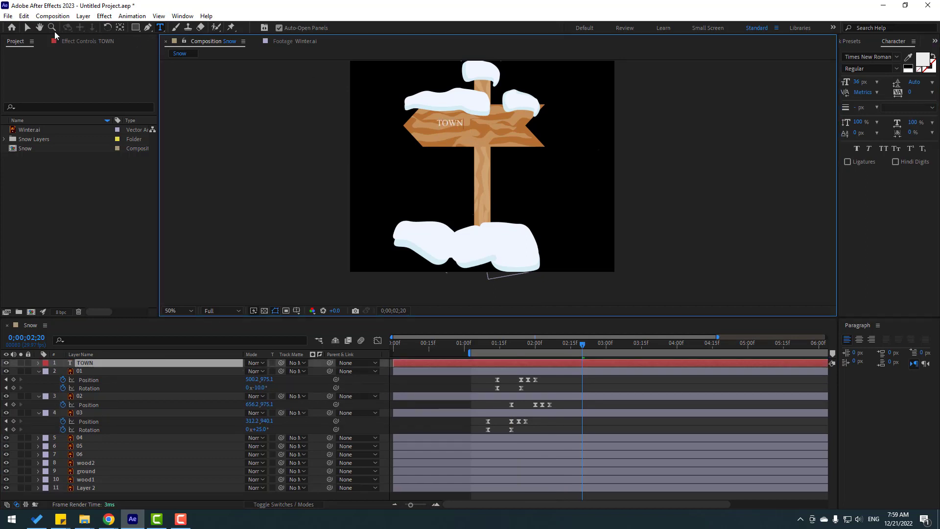
pyautogui.click(29, 29)
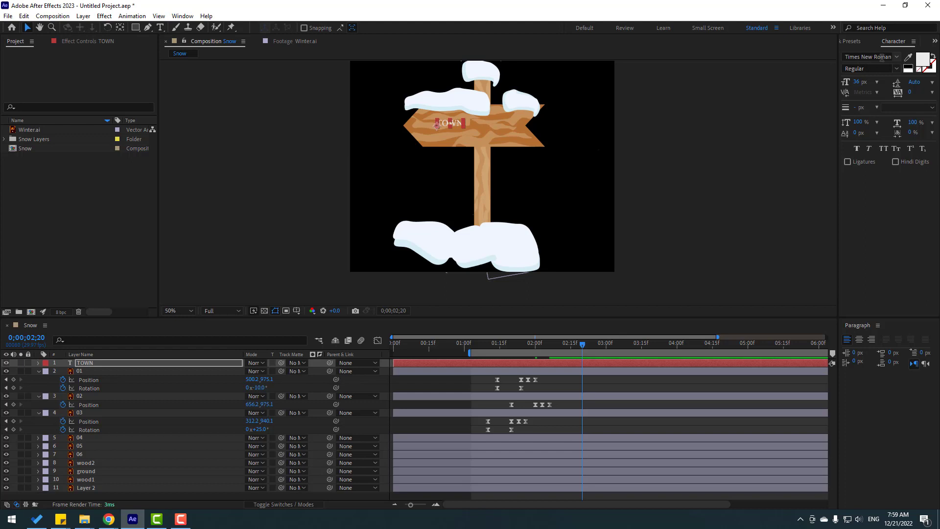
# - Format the TOWN text in the Gabo Drive font at 143 px with fill color FFFFFF
pyautogui.click(896, 59)
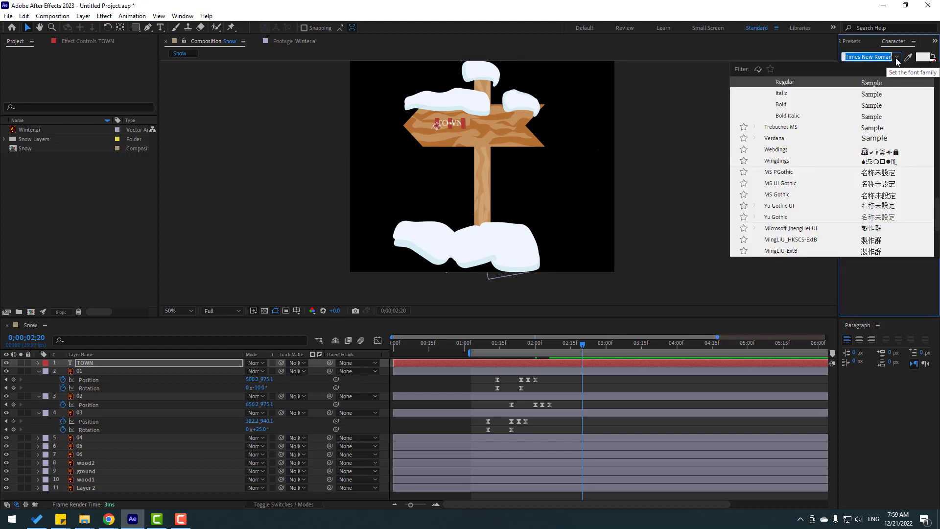
pyautogui.write('ga')
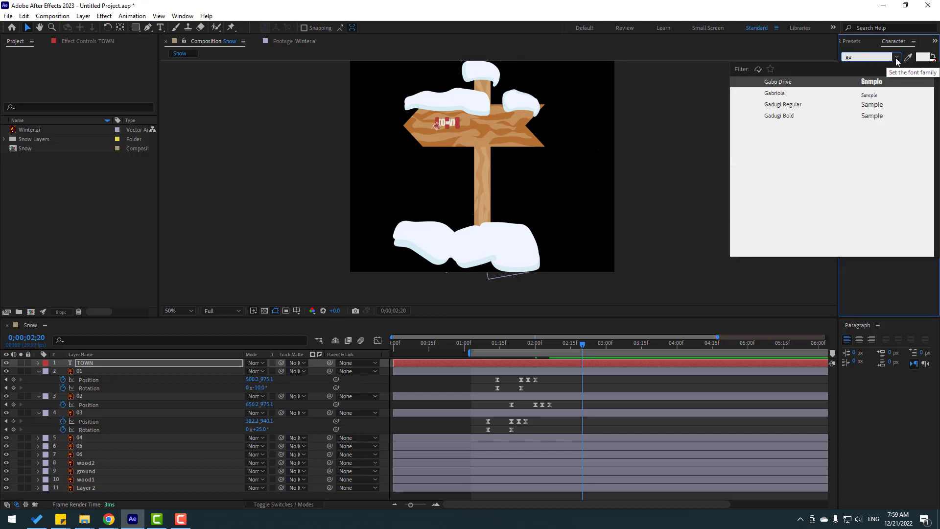
pyautogui.click(779, 82)
pyautogui.moveTo(857, 83); pyautogui.dragTo(908, 80)
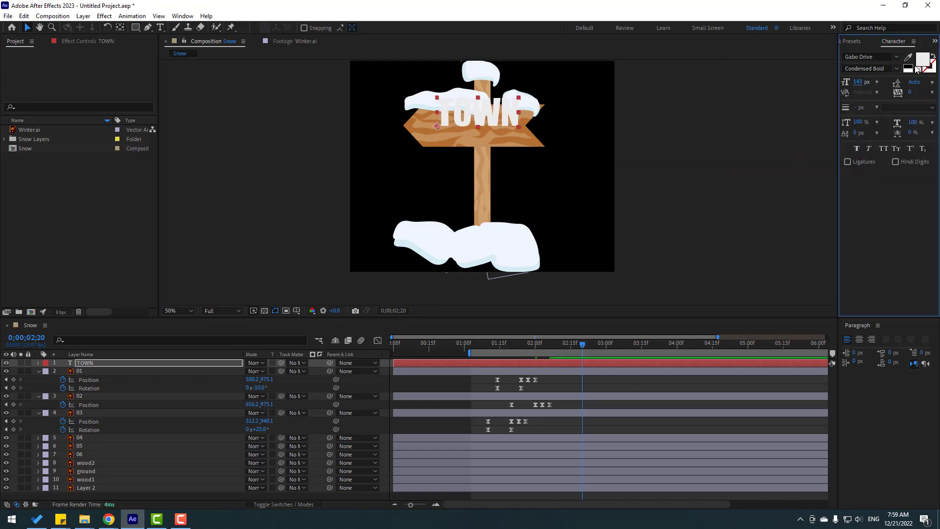
pyautogui.click(920, 60)
pyautogui.moveTo(367, 335); pyautogui.dragTo(290, 308)
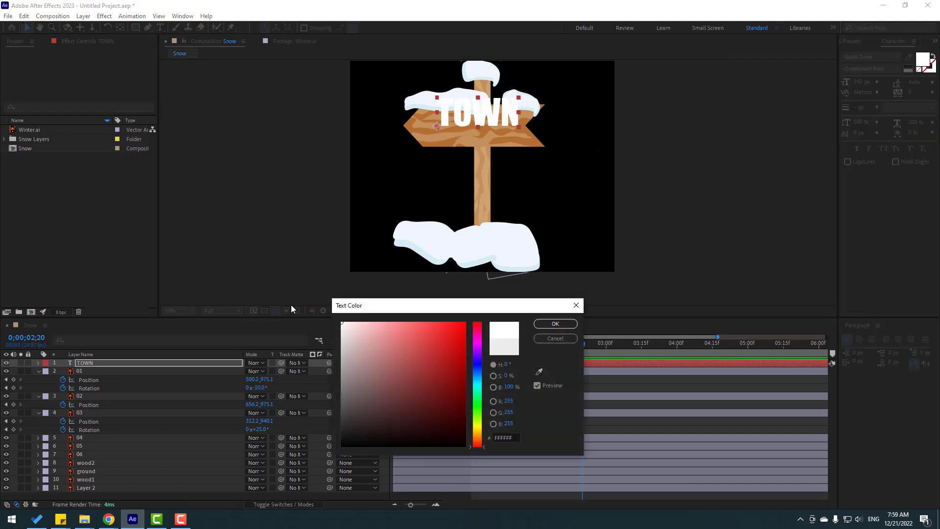
pyautogui.click(555, 324)
# - Reduce the TOWN text to 131 px and center it on the sign board
pyautogui.moveTo(486, 121); pyautogui.dragTo(486, 139)
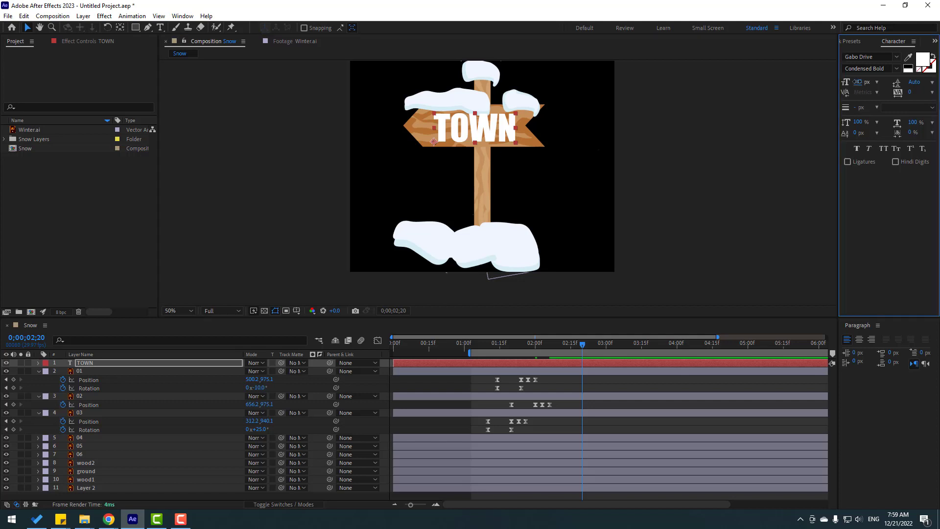
pyautogui.moveTo(858, 81); pyautogui.dragTo(844, 82)
pyautogui.moveTo(470, 128); pyautogui.dragTo(477, 124)
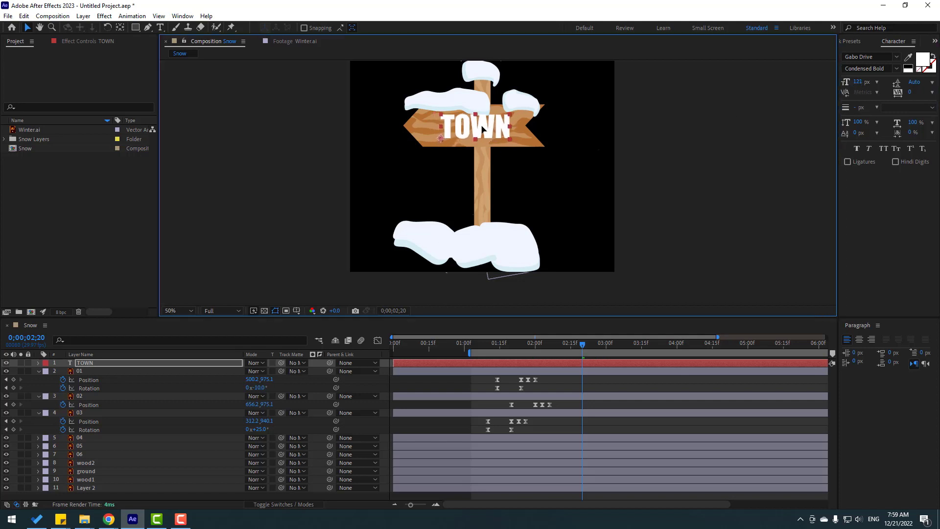
# - Move the TOWN layer below layer 03 in the layer order so the falling snow covers it
pyautogui.click(92, 365)
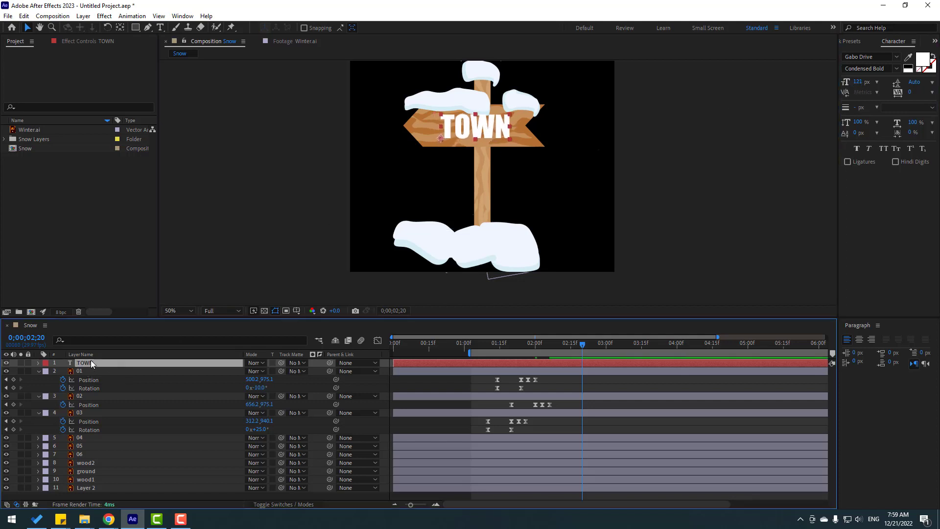
pyautogui.moveTo(92, 363); pyautogui.dragTo(110, 429)
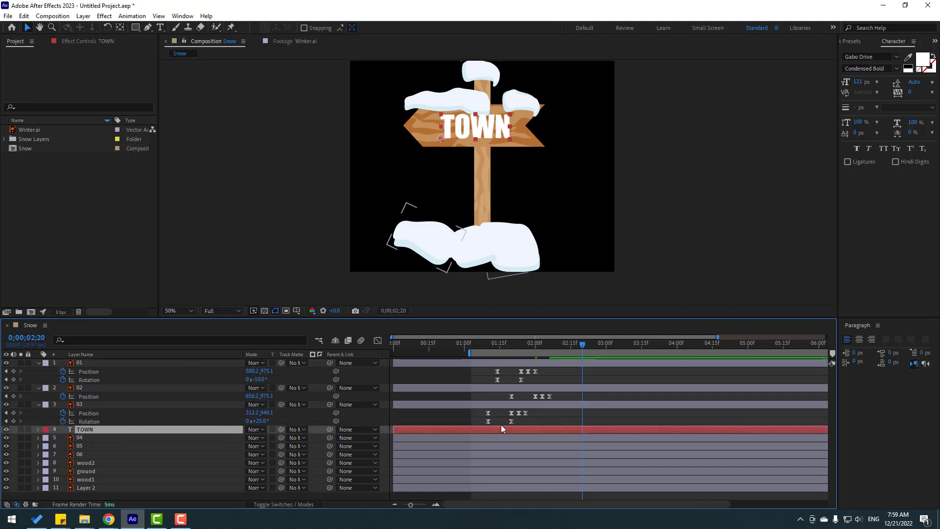
pyautogui.click(530, 418)
# - At 0;00;01;10, shift layer 03's first Position keyframe to about 336, 432 on the sign board
pyautogui.moveTo(516, 342); pyautogui.dragTo(475, 347)
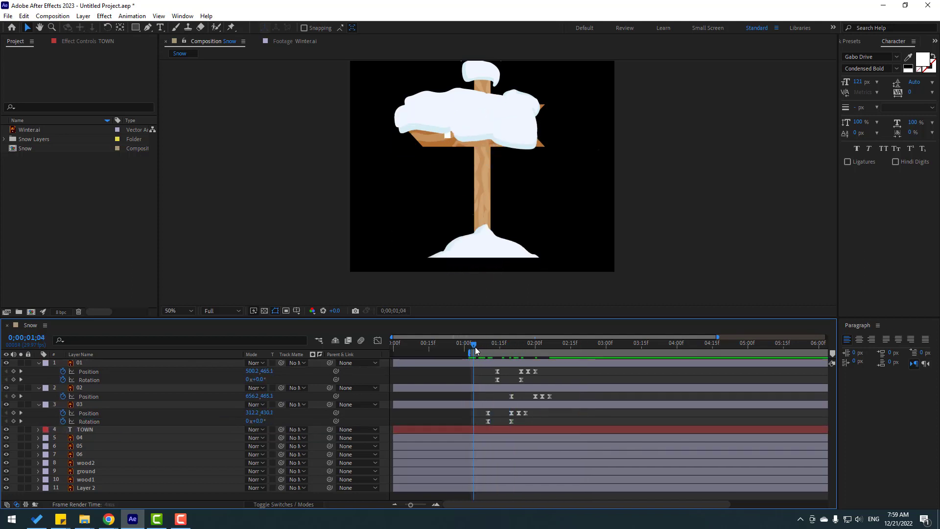
pyautogui.click(427, 128)
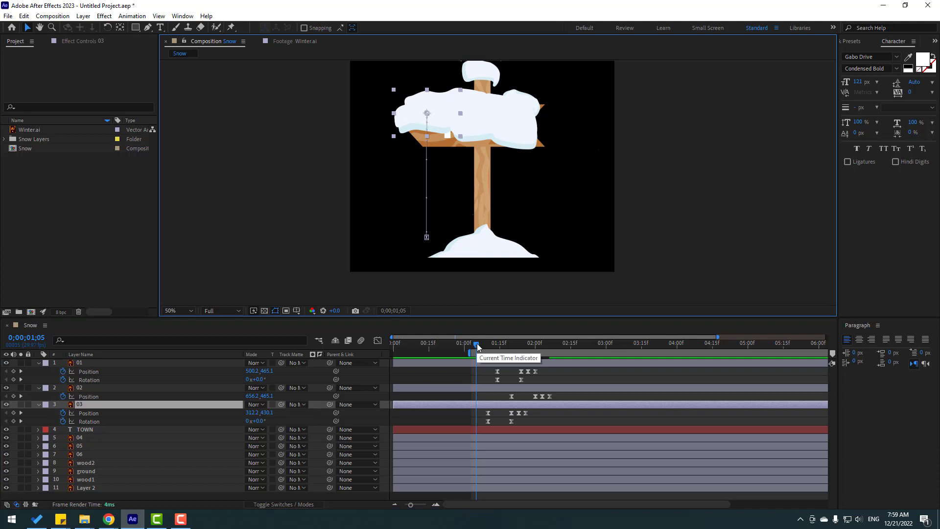
pyautogui.moveTo(477, 345); pyautogui.dragTo(490, 347)
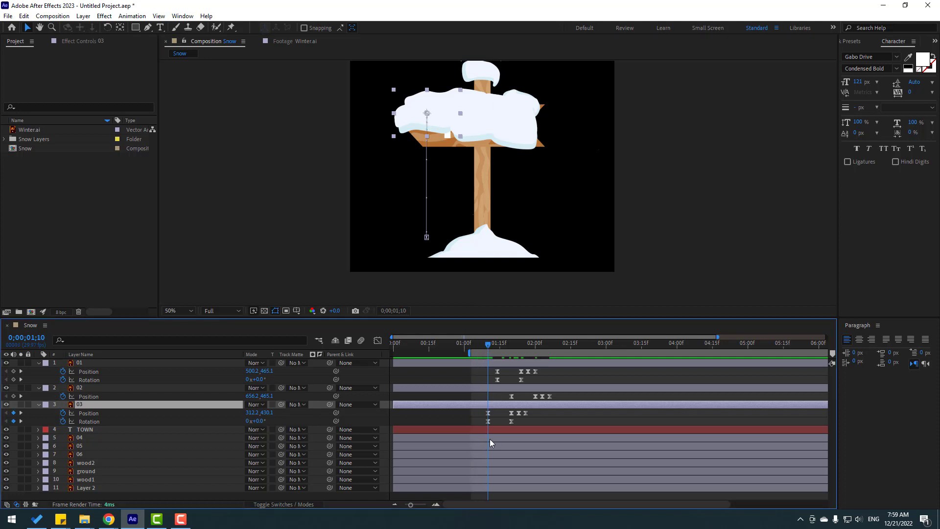
pyautogui.click(488, 412)
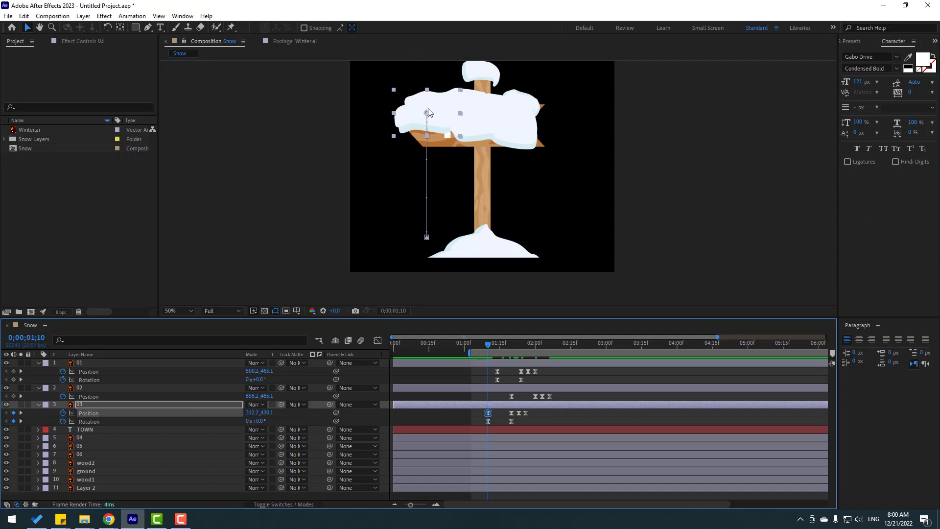
pyautogui.moveTo(429, 113); pyautogui.dragTo(439, 108)
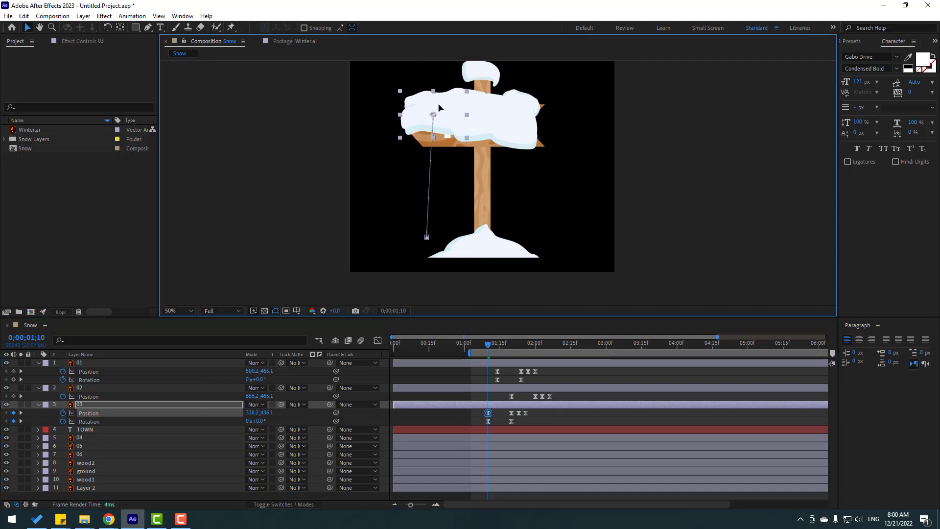
pyautogui.press('Up')
pyautogui.press('Up')
pyautogui.press('Up')
pyautogui.press('Up')
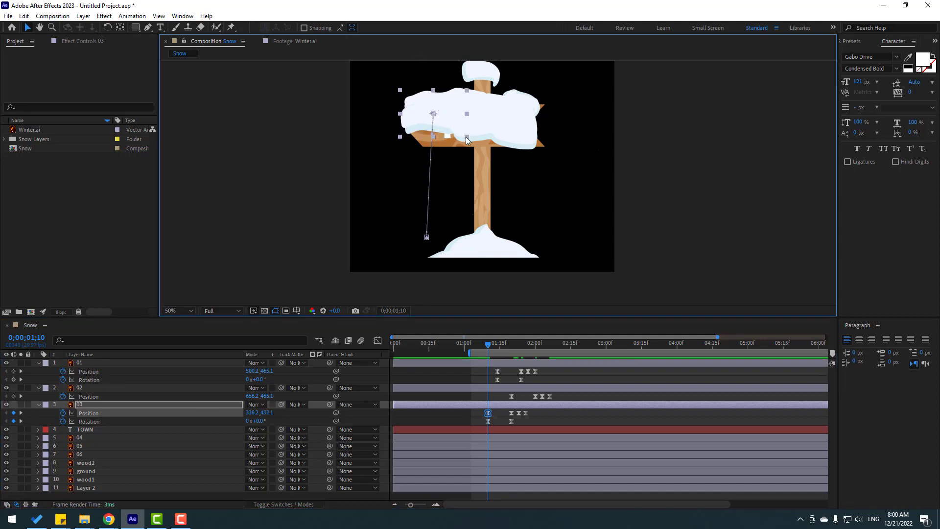
# - Enlarge layer 03 slightly, positioned at about 330, 450, so it fully hides the TOWN text, and preview the fall
pyautogui.moveTo(466, 137); pyautogui.dragTo(431, 132)
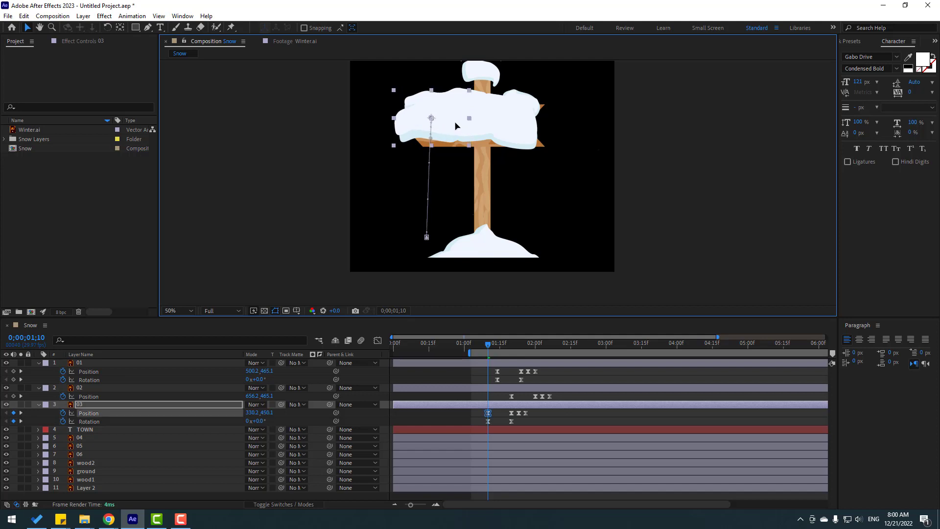
pyautogui.click(563, 401)
pyautogui.press('space')
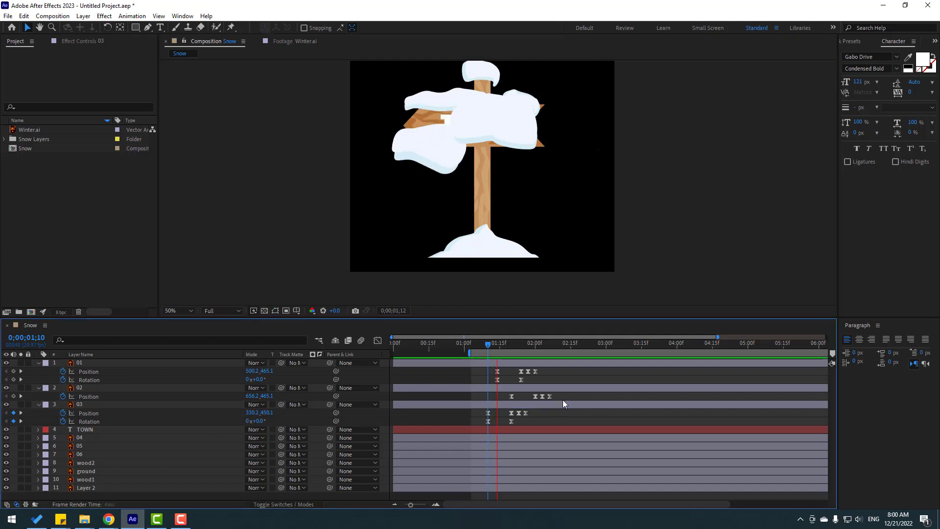
pyautogui.press('space')
pyautogui.press('space')
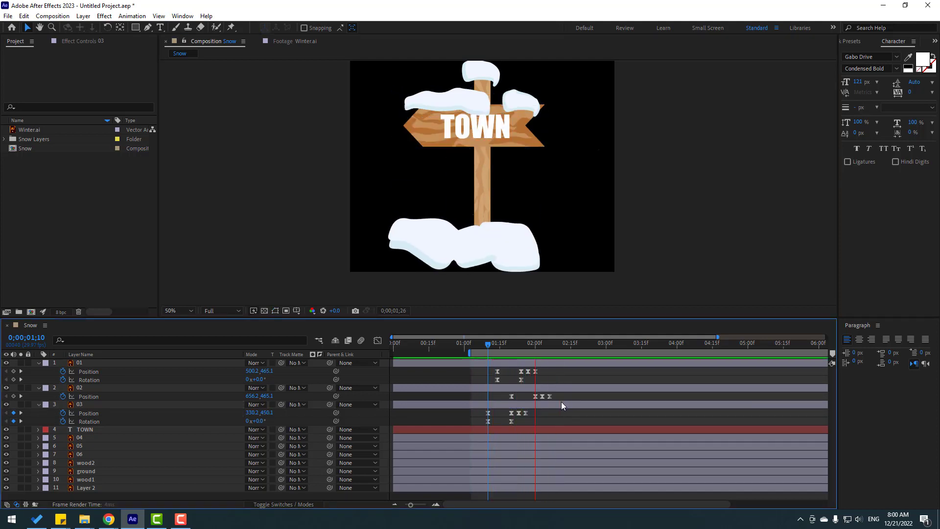
# - Create a new composition from the Winter.ai footage
pyautogui.click(35, 131)
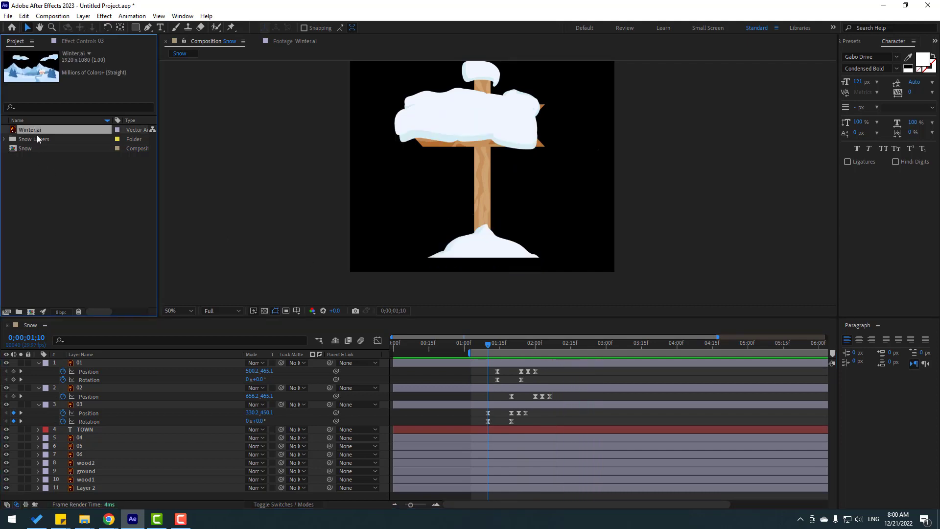
pyautogui.moveTo(33, 133); pyautogui.dragTo(32, 314)
pyautogui.click(116, 452)
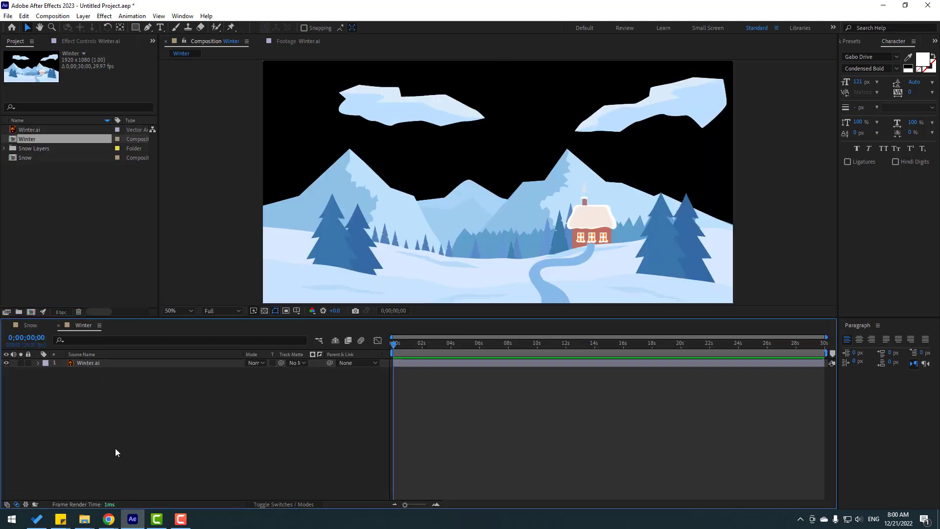
# - Add a 1920 x 1080 px solid named BG to the Winter composition and place it below the Winter.ai layer
pyautogui.rightClick(101, 411)
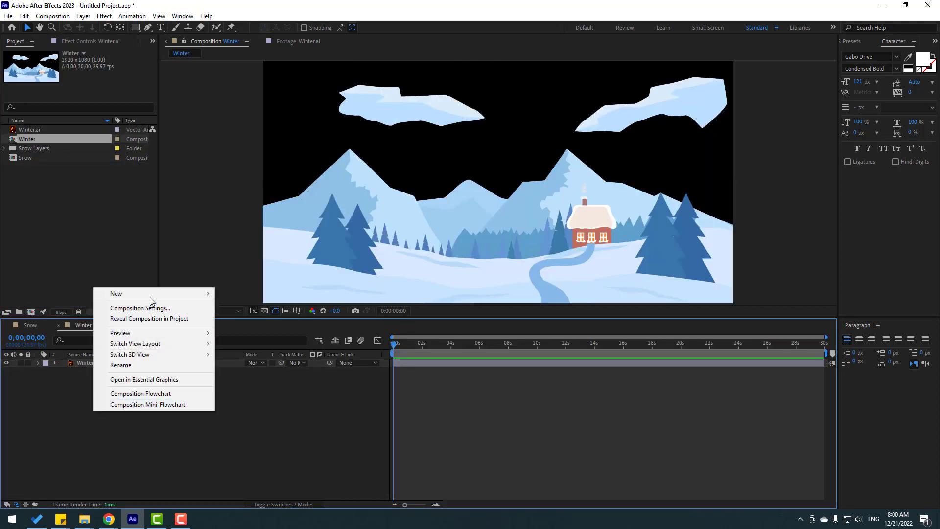
pyautogui.moveTo(142, 295)
pyautogui.click(264, 317)
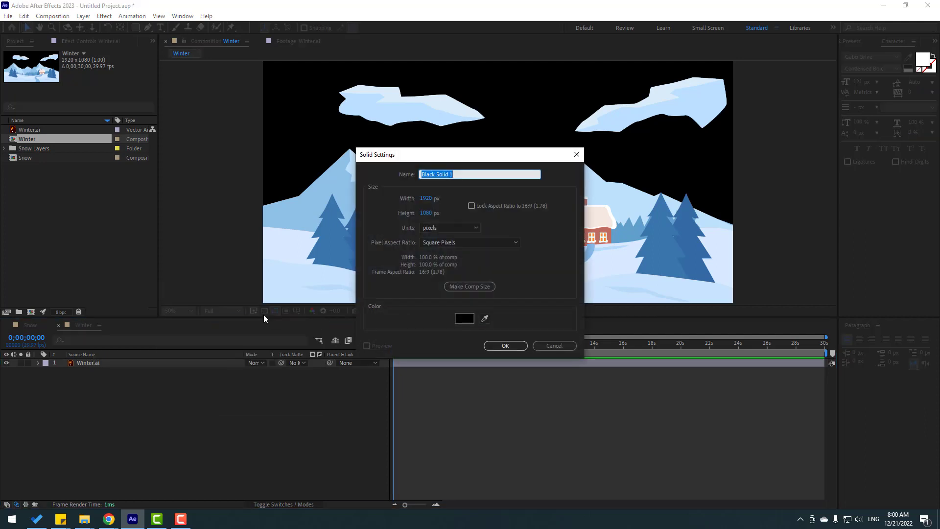
pyautogui.write('BG')
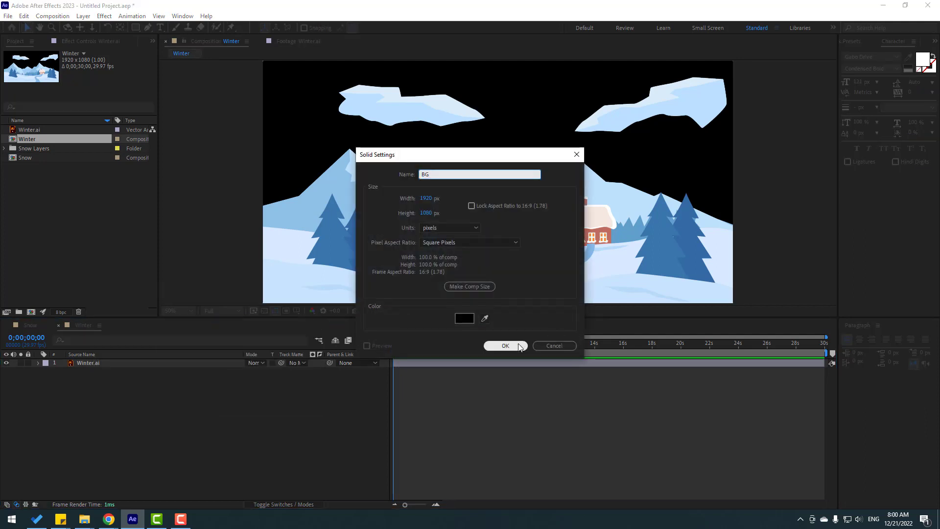
pyautogui.press('Return')
pyautogui.moveTo(83, 365); pyautogui.dragTo(116, 380)
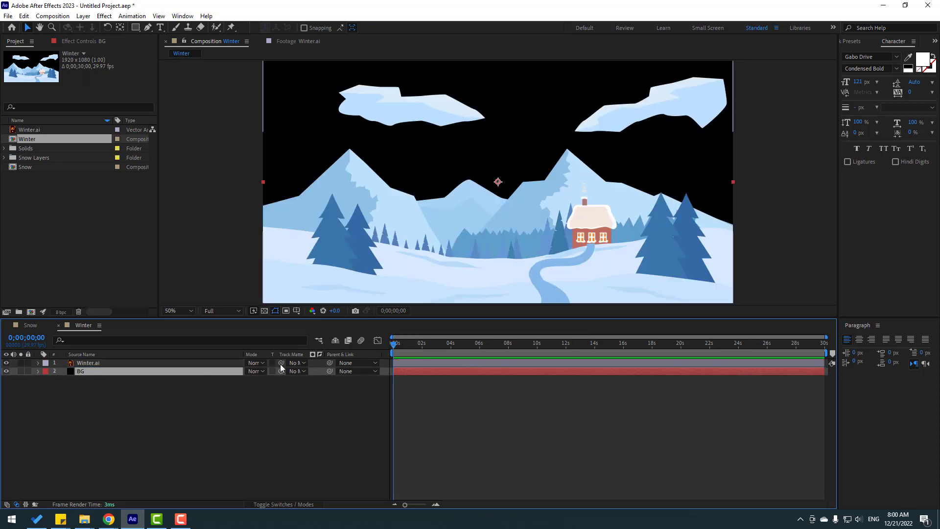
# - Find the Gradient Ramp effect and apply it to the BG layer
pyautogui.click(849, 42)
pyautogui.click(866, 54)
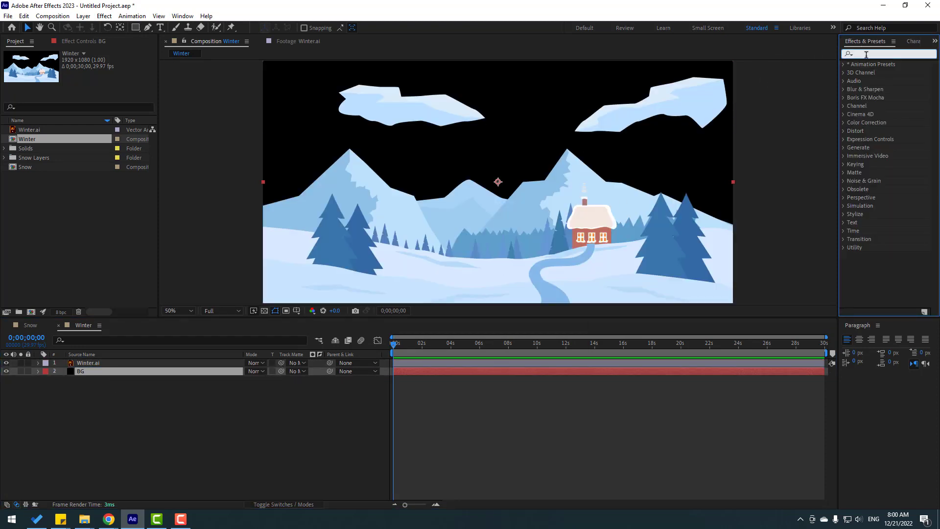
pyautogui.write('gradi')
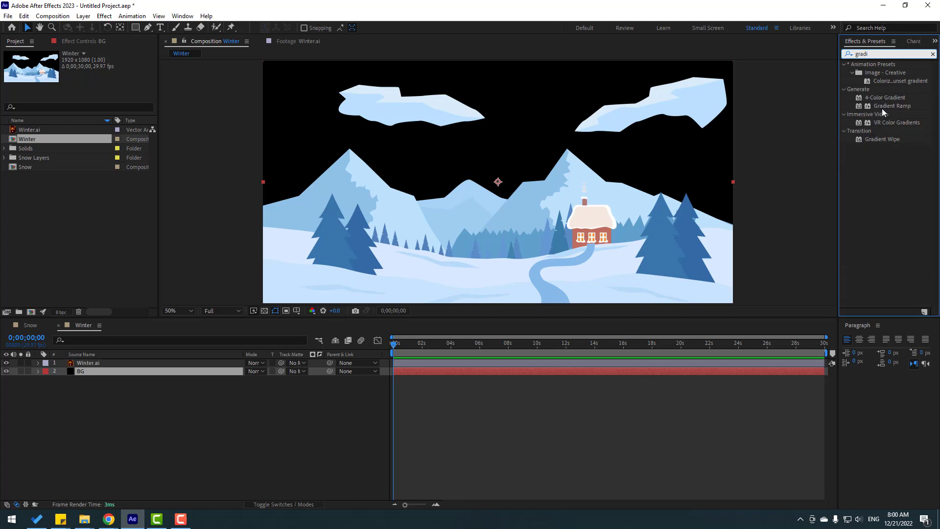
pyautogui.click(885, 107)
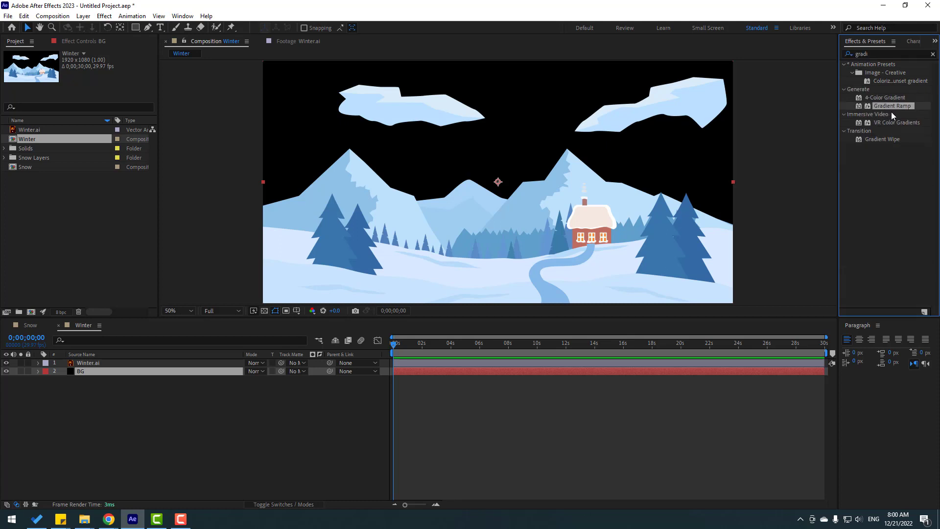
pyautogui.moveTo(892, 107); pyautogui.dragTo(99, 370)
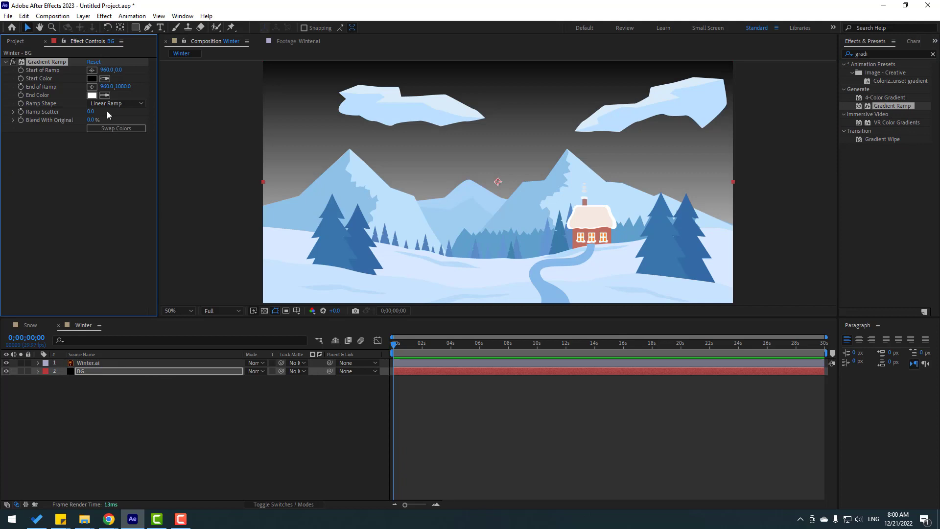
# - Set the Gradient Ramp's End Color to the bright cyan 24CFF3
pyautogui.click(92, 95)
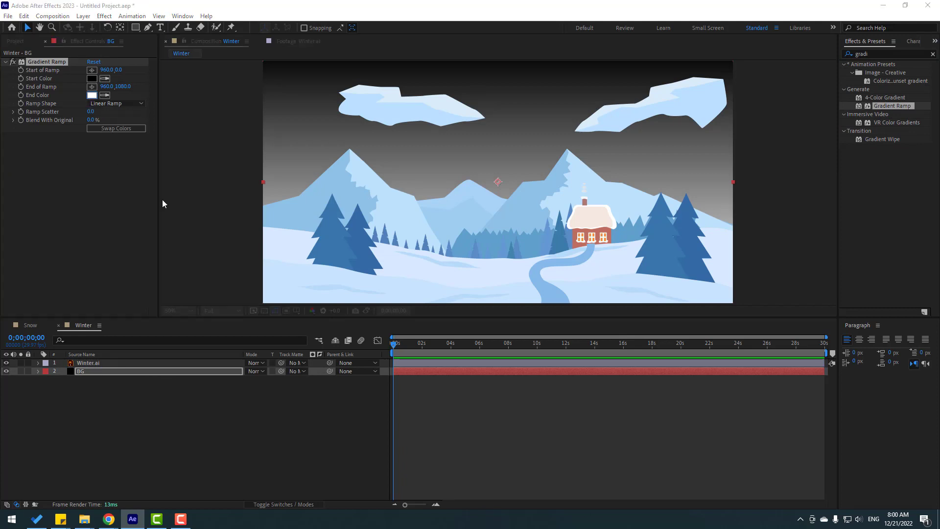
pyautogui.click(477, 380)
pyautogui.moveTo(445, 365); pyautogui.dragTo(445, 327)
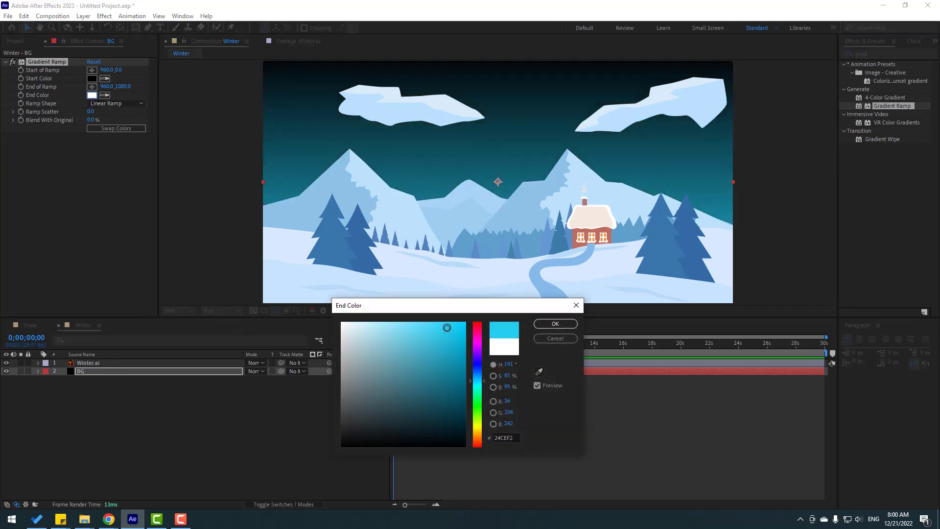
pyautogui.click(555, 324)
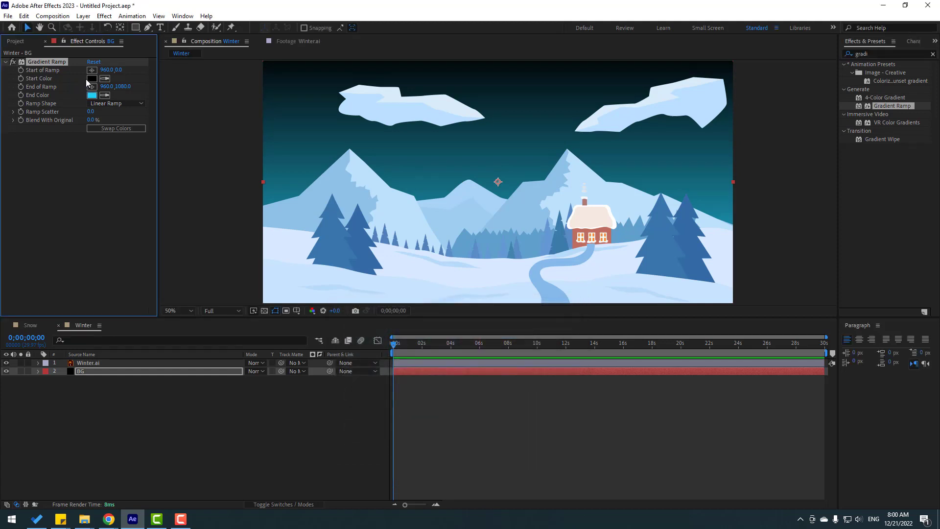
# - Set the Gradient Ramp's Start Color to the pale blue-grey D6E8EA
pyautogui.click(90, 79)
pyautogui.click(478, 382)
pyautogui.click(419, 329)
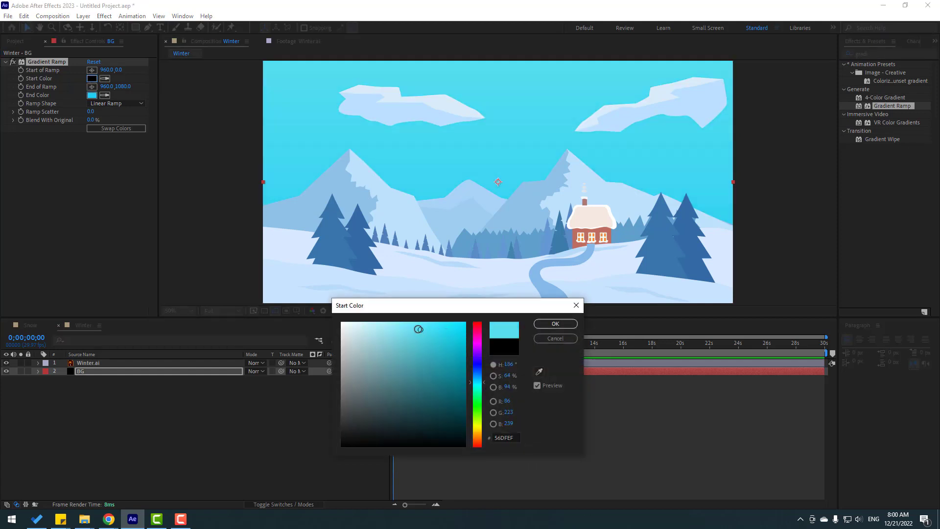
pyautogui.moveTo(419, 329); pyautogui.dragTo(352, 332)
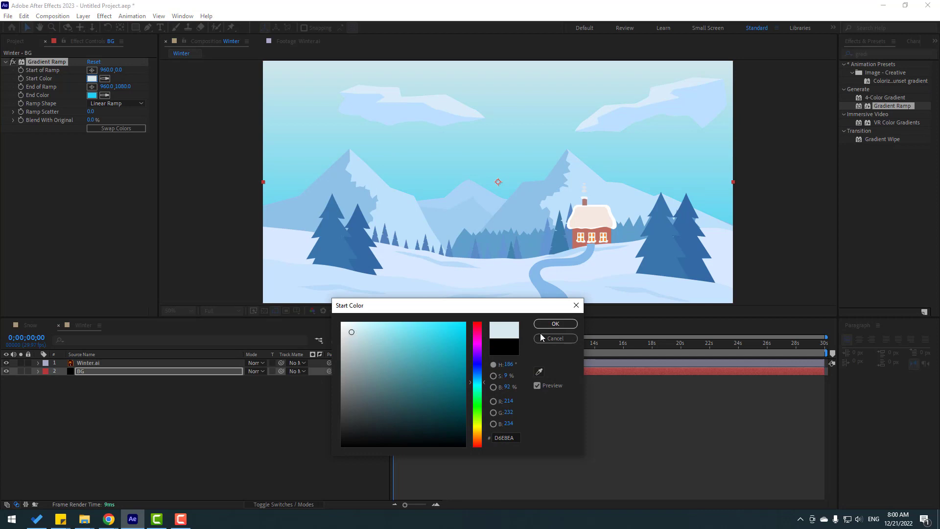
pyautogui.click(552, 323)
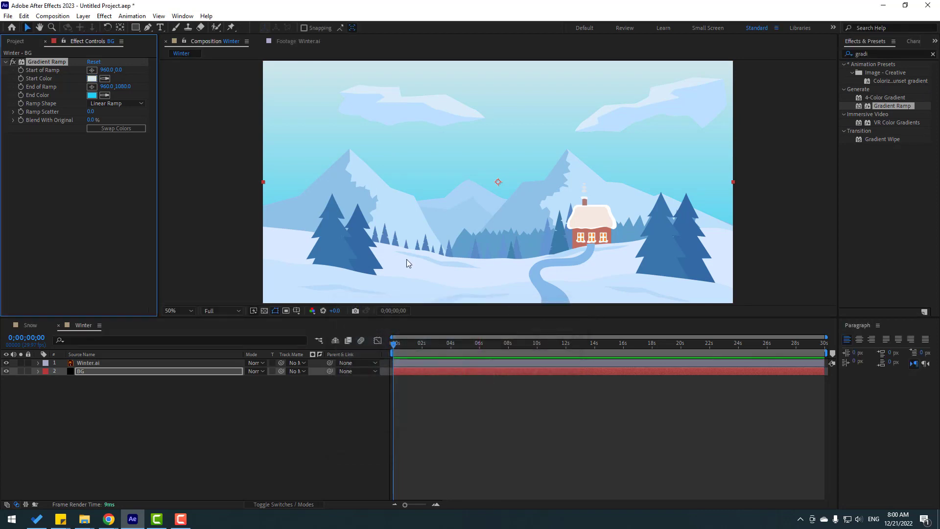
# - Swap the Gradient Ramp's start and end colors, and lighten the Start Color to a softer cyan
pyautogui.click(107, 129)
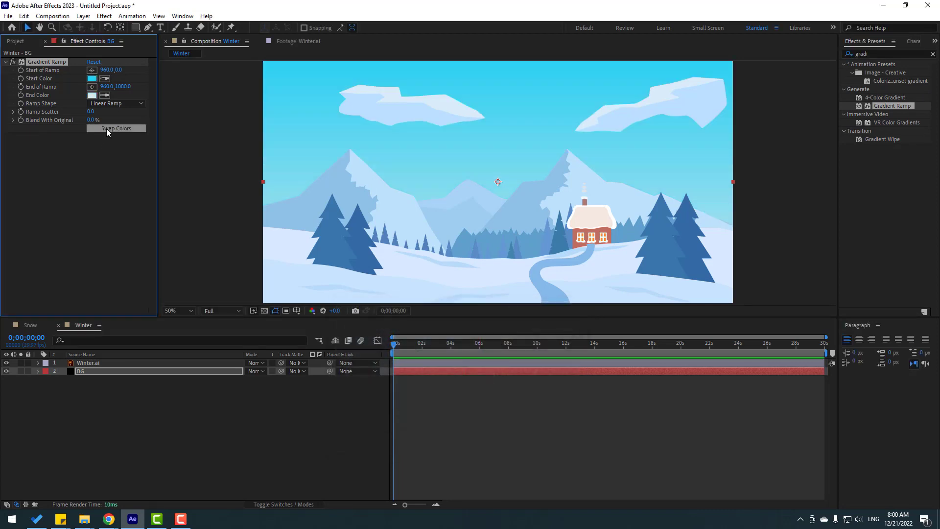
pyautogui.click(91, 78)
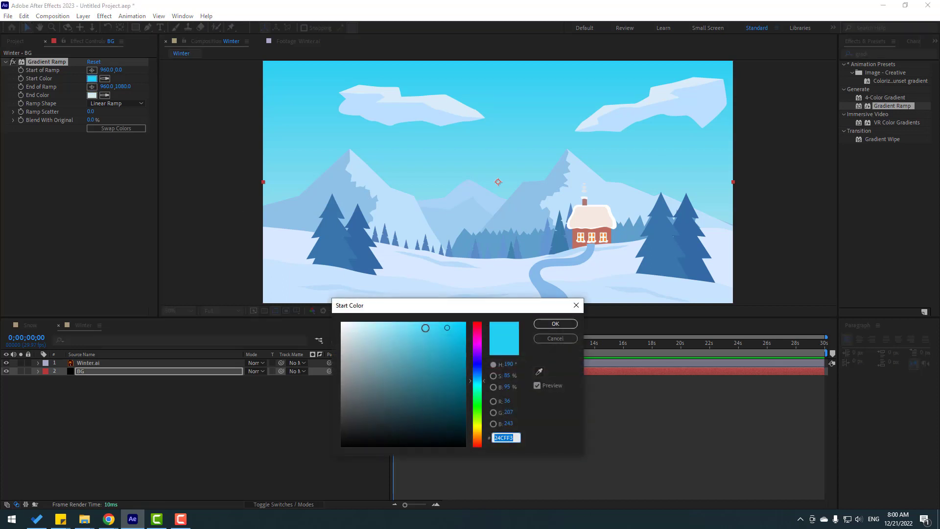
pyautogui.moveTo(449, 332); pyautogui.dragTo(405, 321)
pyautogui.click(555, 323)
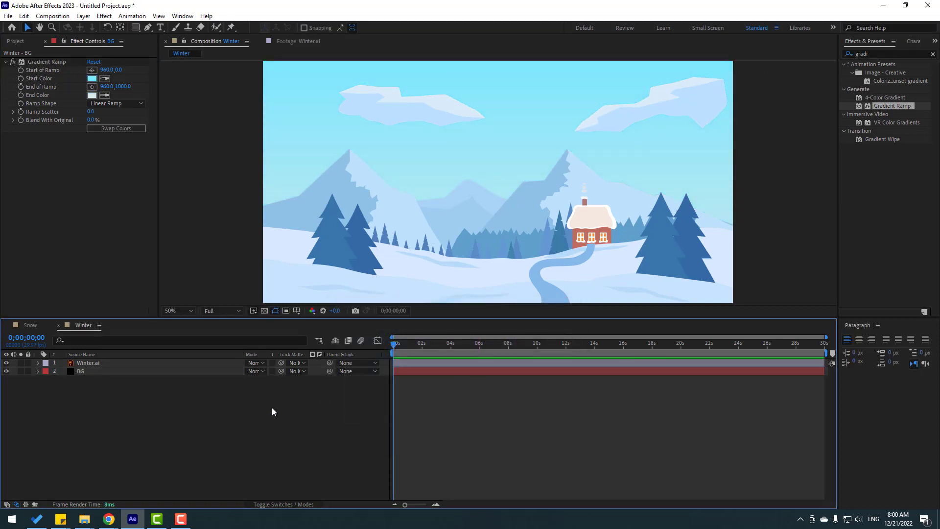
# - Add the Snow composition to the Winter composition as the topmost layer
pyautogui.click(15, 42)
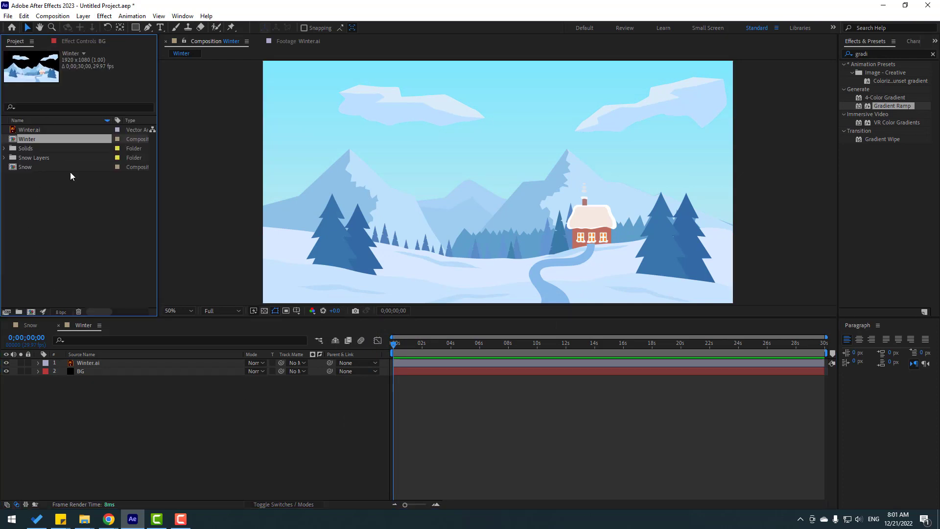
pyautogui.click(35, 169)
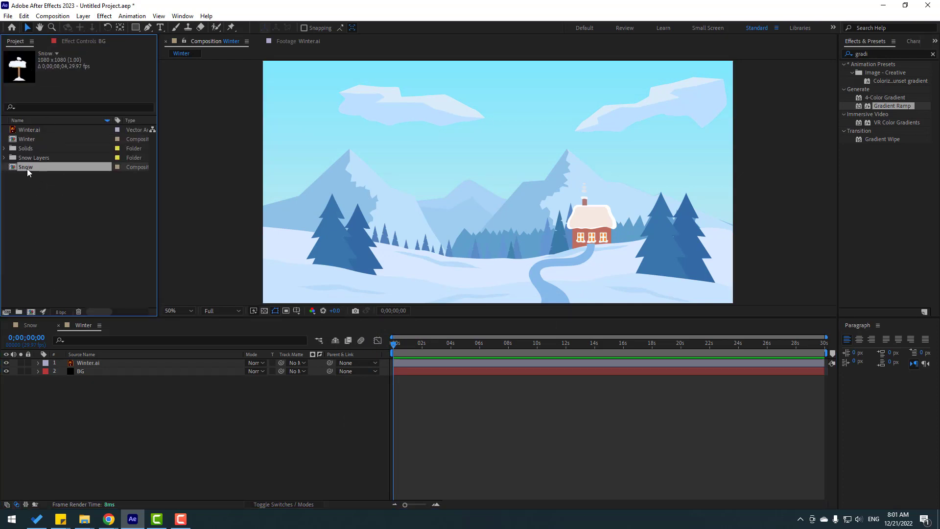
pyautogui.moveTo(27, 168); pyautogui.dragTo(97, 349)
pyautogui.moveTo(95, 356); pyautogui.dragTo(91, 363)
# - Scale the Snow layer to 87% and move the signpost down so its snow base sits at the frame's lower edge
pyautogui.press('s')
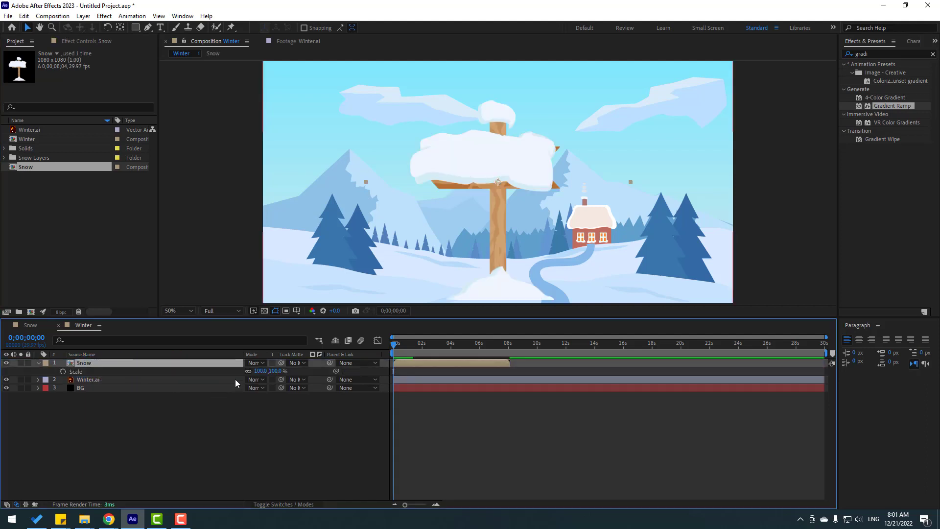
pyautogui.moveTo(260, 371); pyautogui.dragTo(256, 375)
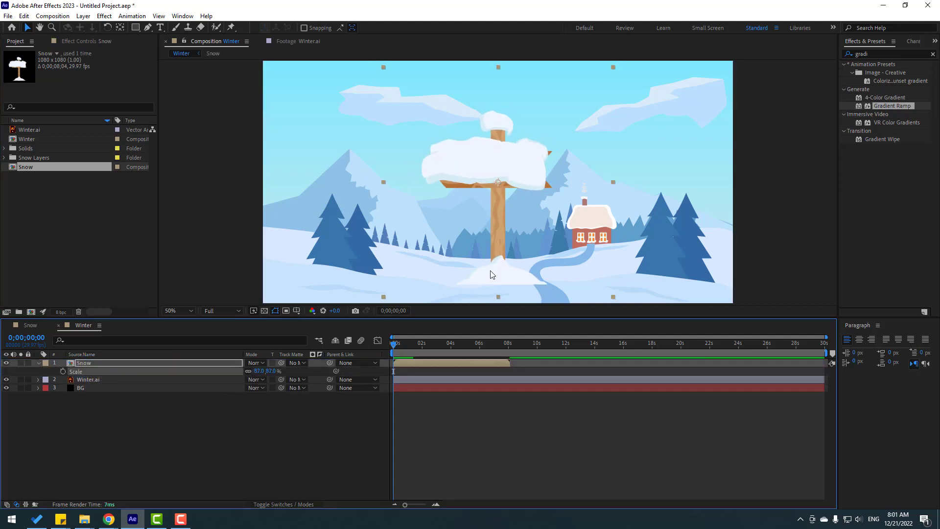
pyautogui.moveTo(490, 272); pyautogui.dragTo(483, 293)
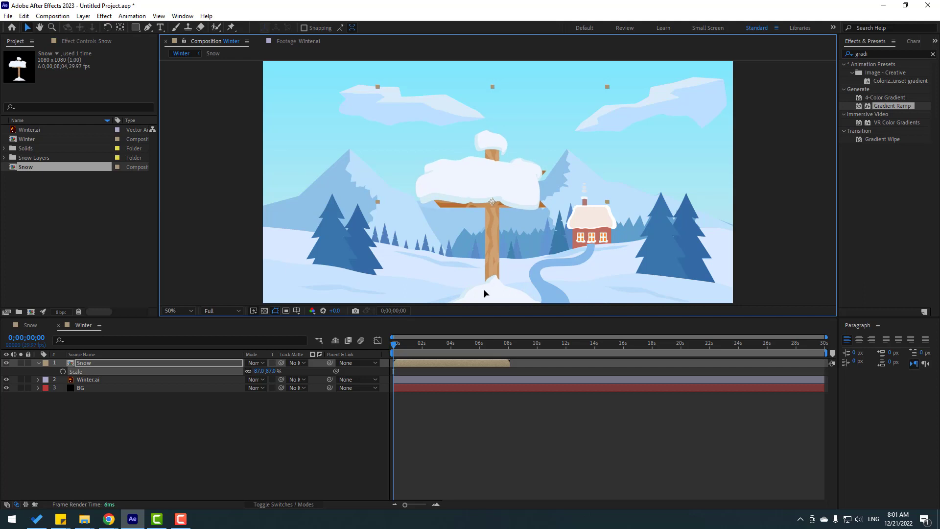
pyautogui.click(88, 430)
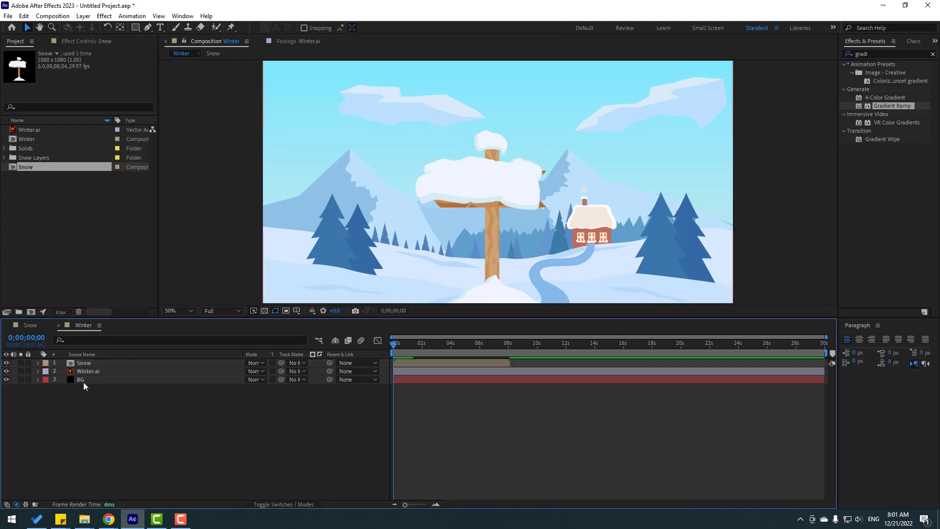
# - Parent the BG layer to the Winter.ai layer
pyautogui.click(83, 381)
pyautogui.moveTo(330, 379); pyautogui.dragTo(96, 372)
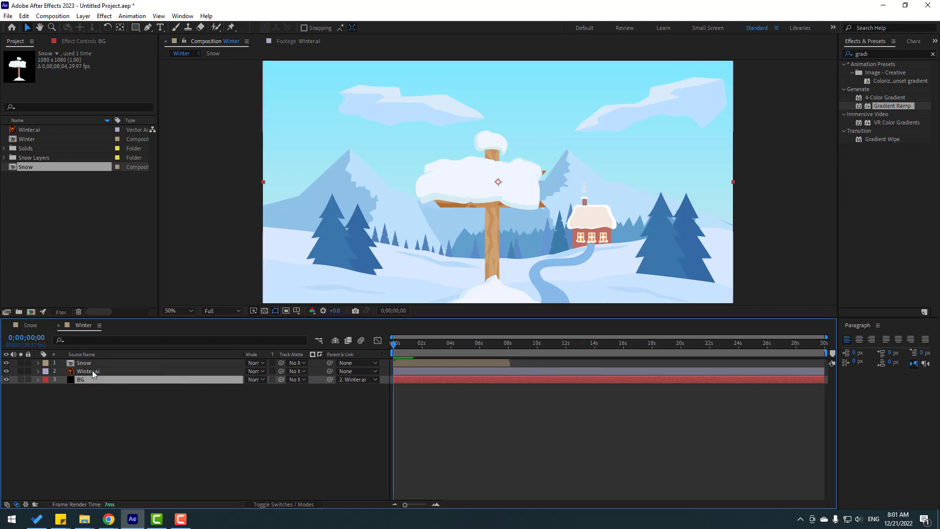
# - Scale the Winter.ai layer up to 251% and shift it upward so the snowy ground sits behind the signpost
pyautogui.click(119, 372)
pyautogui.press('s')
pyautogui.moveTo(260, 379); pyautogui.dragTo(313, 380)
pyautogui.moveTo(409, 263); pyautogui.dragTo(410, 126)
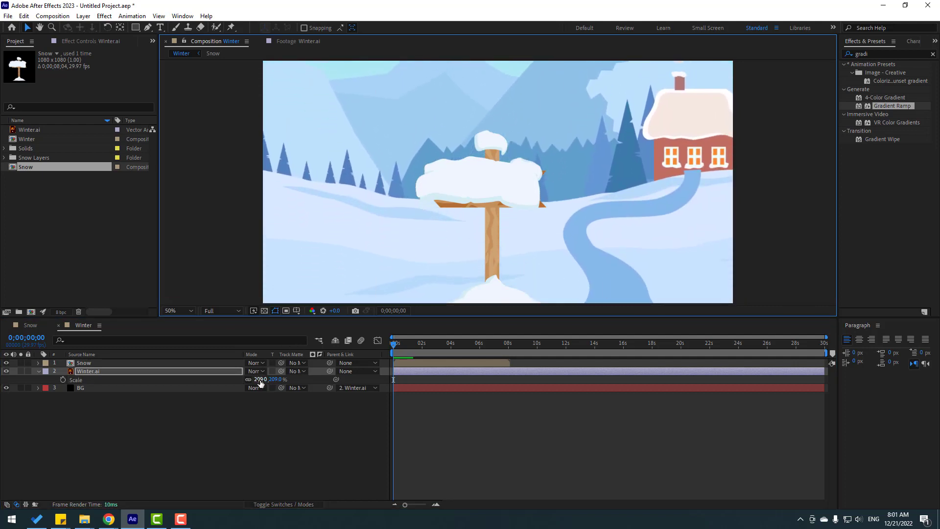
pyautogui.moveTo(261, 382); pyautogui.dragTo(281, 383)
pyautogui.moveTo(436, 233); pyautogui.dragTo(426, 189)
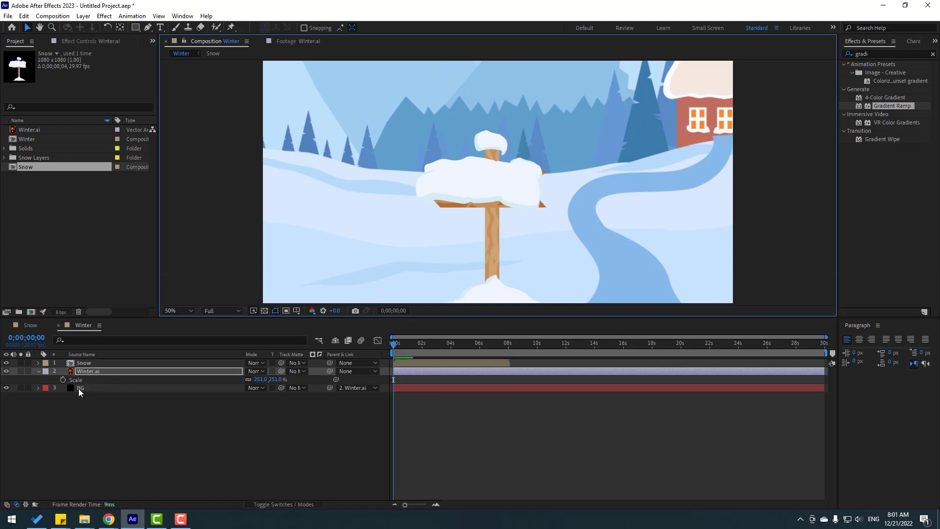
pyautogui.click(42, 375)
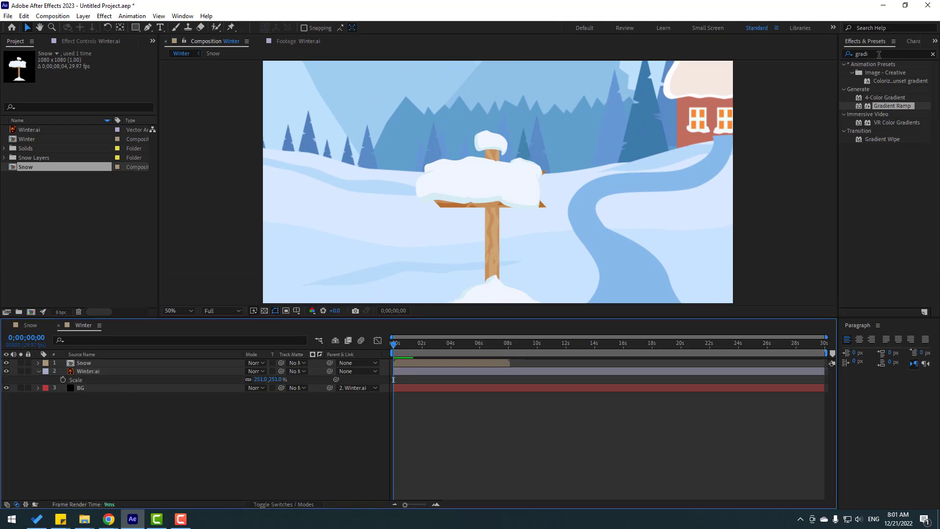
# - Apply Gaussian Blur to the Winter.ai layer with Blurriness 27.5 and scrub through the start of the animation
pyautogui.click(879, 54)
pyautogui.write('gau')
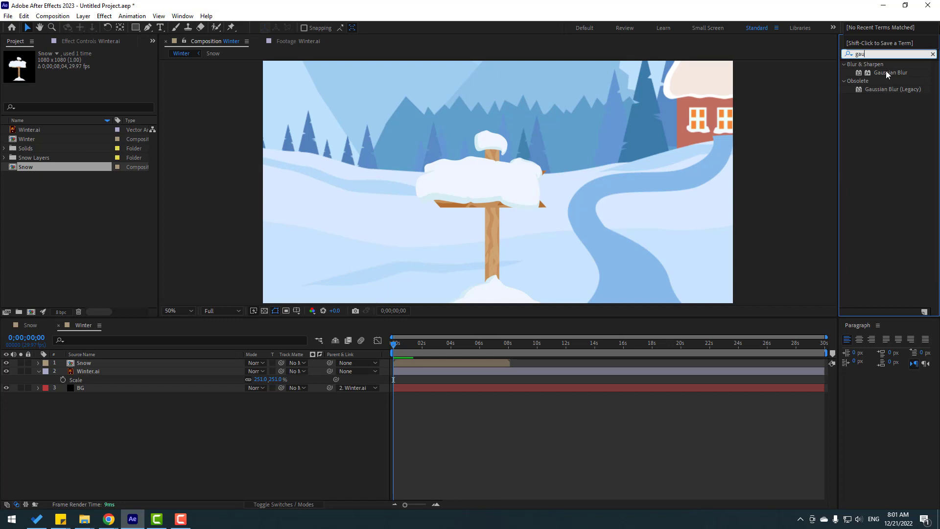
pyautogui.moveTo(887, 74); pyautogui.dragTo(87, 374)
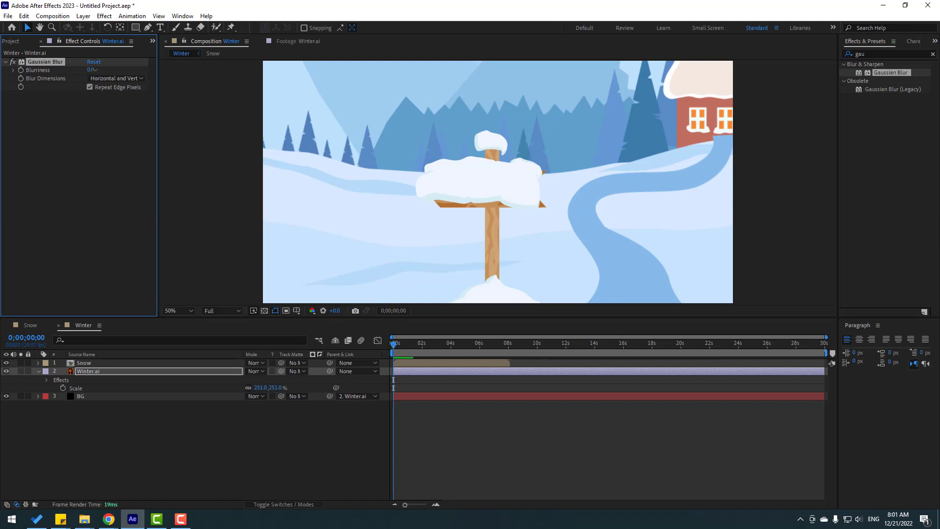
pyautogui.moveTo(93, 70); pyautogui.dragTo(221, 68)
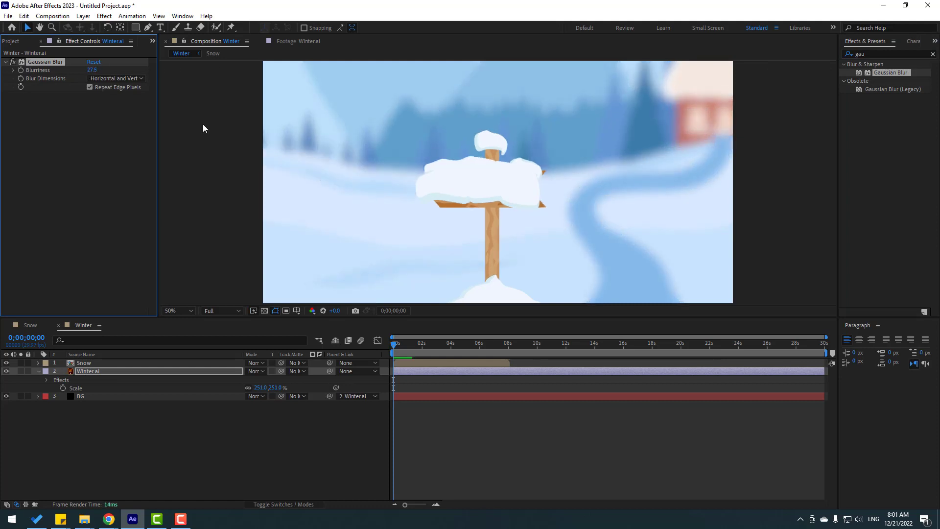
pyautogui.click(151, 443)
pyautogui.moveTo(394, 345); pyautogui.dragTo(427, 343)
pyautogui.press('Home')
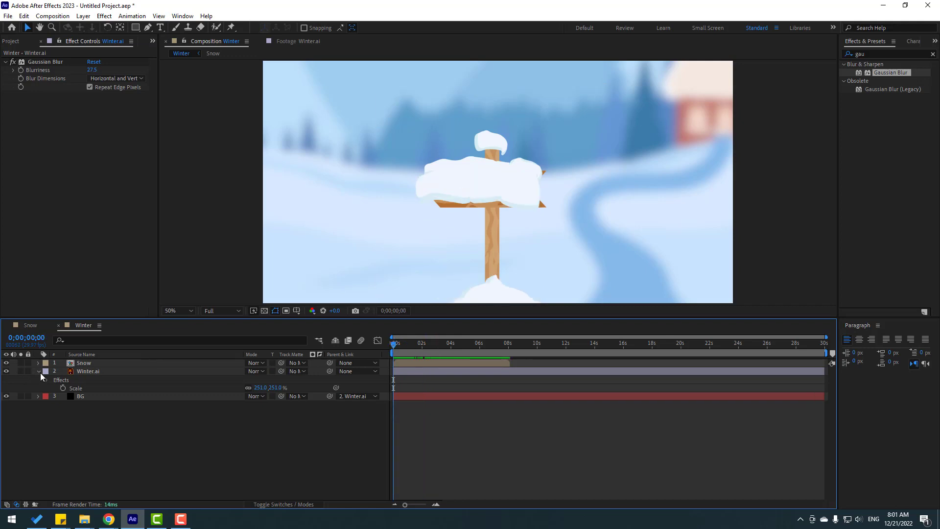
# - Parent the Snow layer to the Winter.ai layer
pyautogui.click(39, 371)
pyautogui.click(88, 363)
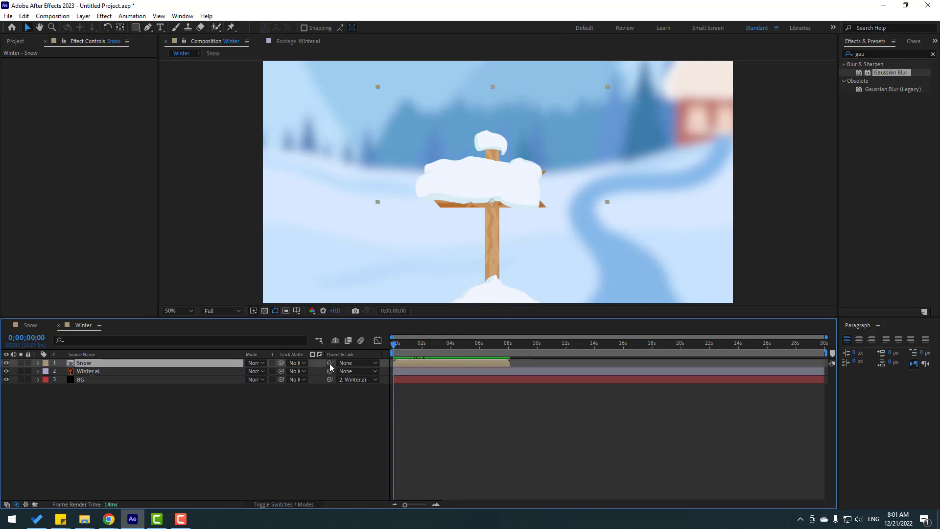
pyautogui.moveTo(330, 363); pyautogui.dragTo(108, 371)
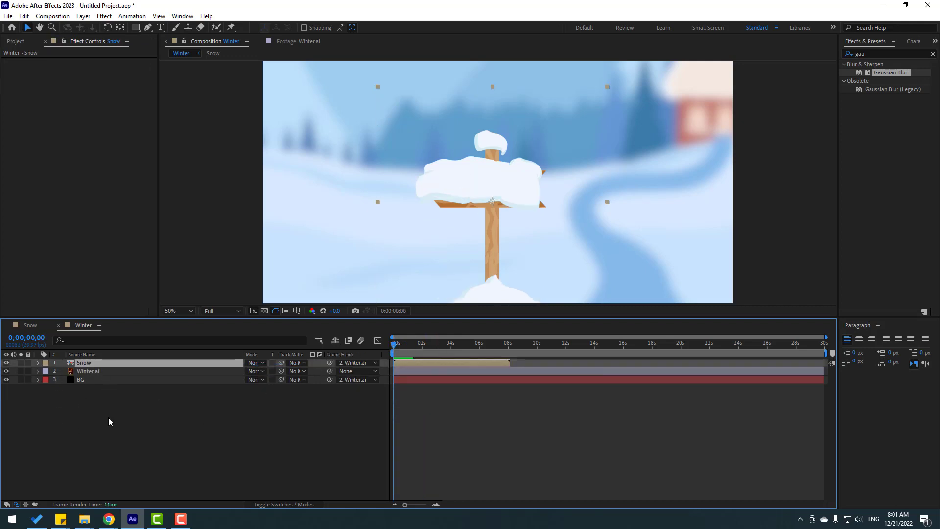
# - Animate the Winter.ai layer's Scale from a keyframe at 0 seconds to 273% at 0;00;04;13
pyautogui.click(108, 373)
pyautogui.press('s')
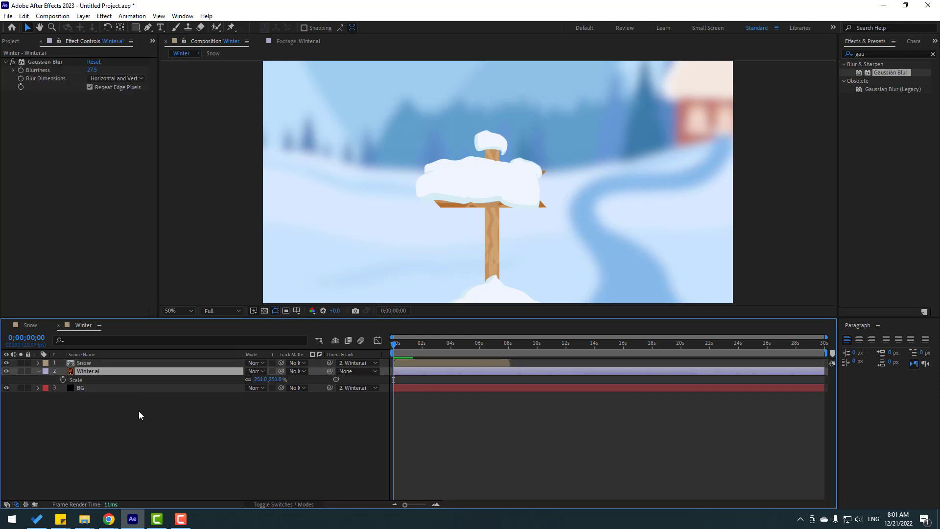
pyautogui.click(63, 379)
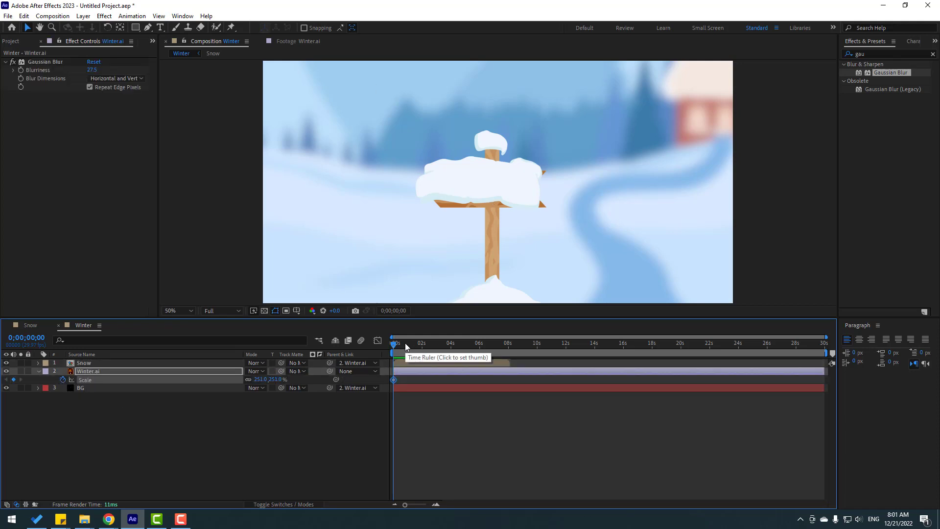
pyautogui.moveTo(407, 346); pyautogui.dragTo(456, 349)
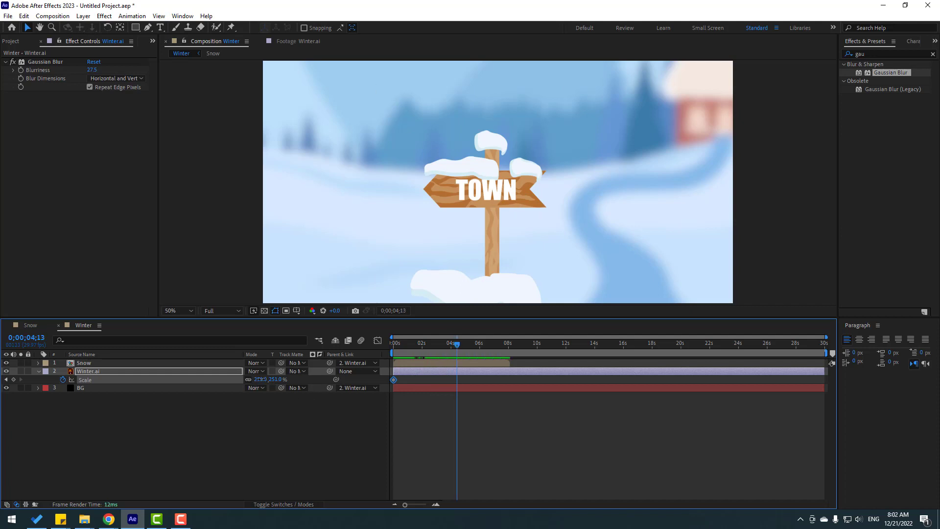
pyautogui.moveTo(259, 379); pyautogui.dragTo(275, 384)
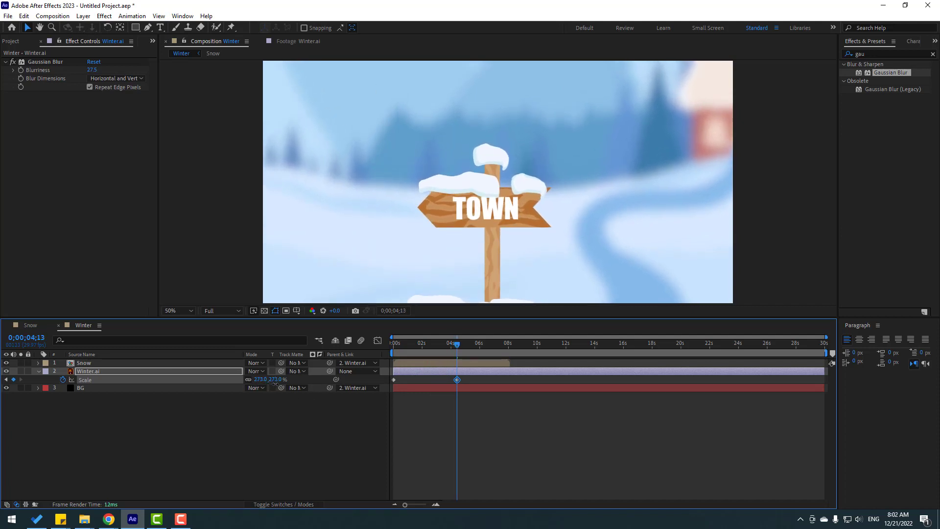
pyautogui.press('Home')
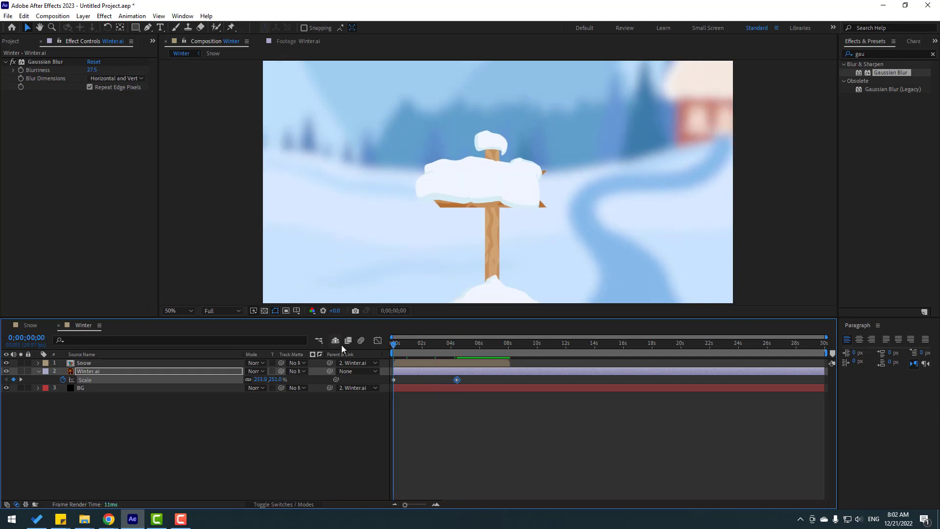
# - Animate the Winter.ai layer's Position from a keyframe at 0 seconds to 928, -433 at 0;00;04;13, and preview the move
pyautogui.hotkey('shift', 'p')
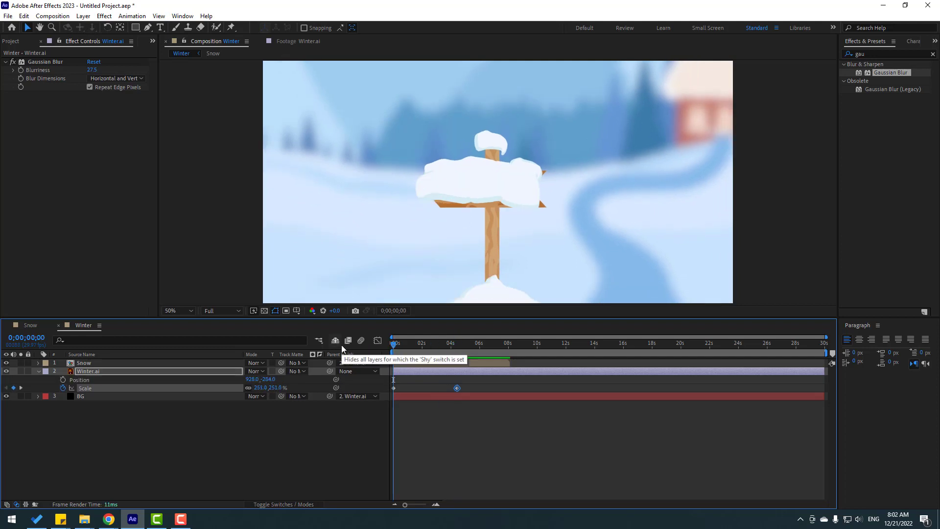
pyautogui.click(63, 379)
pyautogui.moveTo(400, 345); pyautogui.dragTo(458, 347)
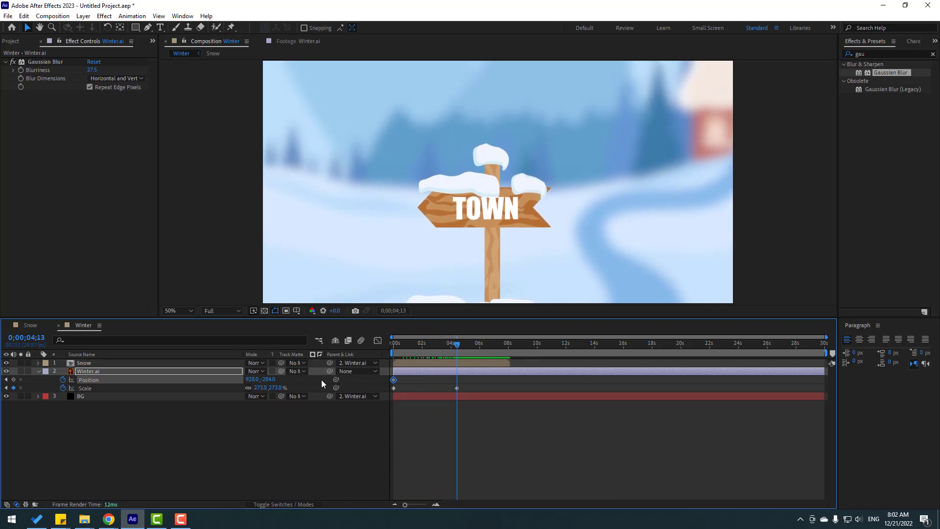
pyautogui.moveTo(267, 381); pyautogui.dragTo(187, 386)
pyautogui.click(291, 445)
pyautogui.press('space')
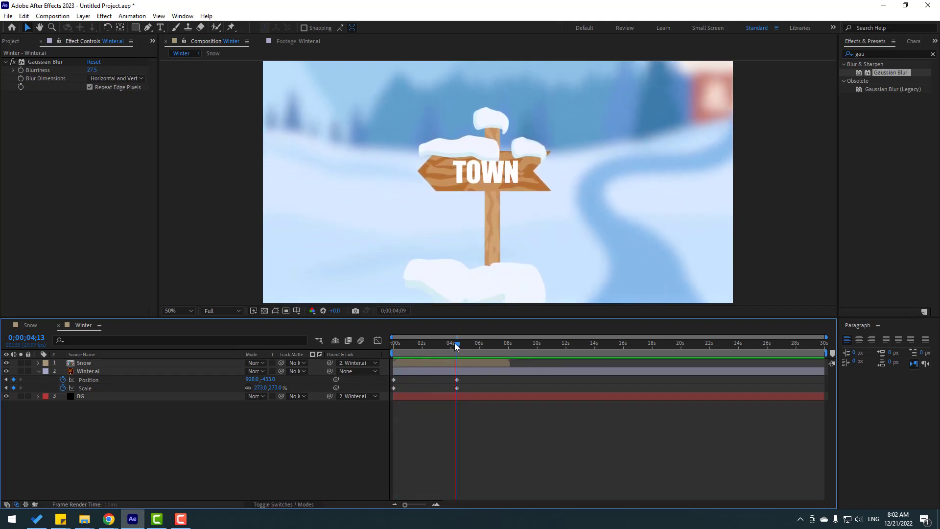
# - In the Snow composition, collapse the properties of layers 01 to 03 and parent the TOWN text to the wood2 layer
pyautogui.click(28, 326)
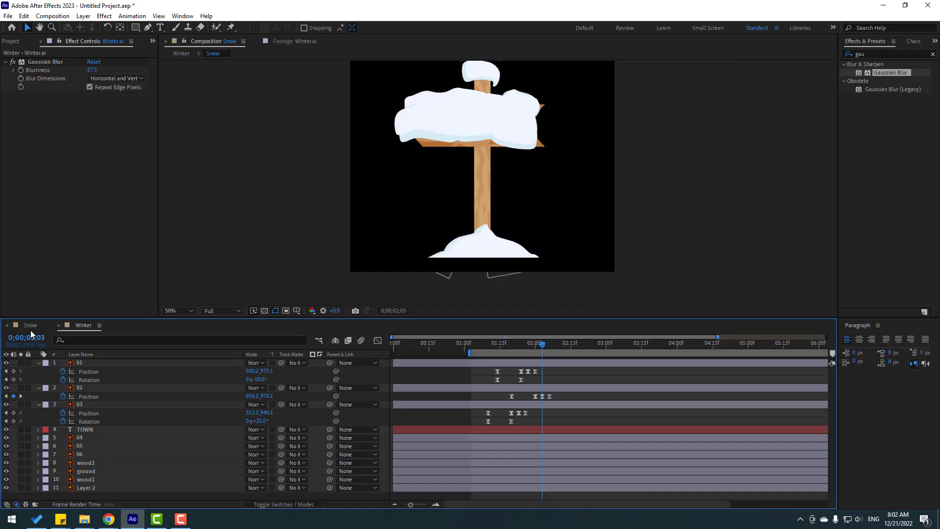
pyautogui.click(36, 363)
pyautogui.click(37, 371)
pyautogui.click(38, 379)
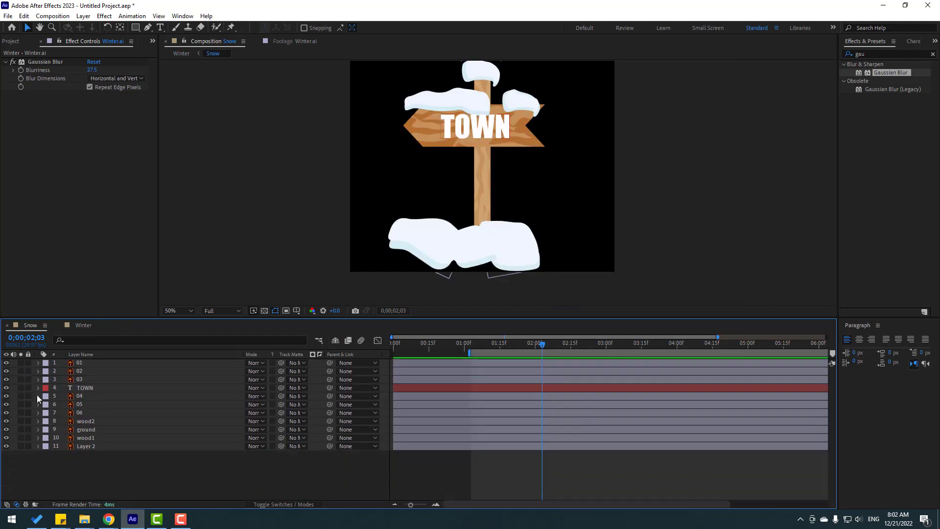
pyautogui.click(90, 388)
pyautogui.moveTo(328, 387); pyautogui.dragTo(91, 421)
# - Add Rotation keyframes to the wood2 layer: 0° at 0;00;01;12 and -6° at 0;00;01;22
pyautogui.click(91, 421)
pyautogui.moveTo(500, 344)
pyautogui.mouseDown()
pyautogui.moveTo(453, 346)
pyautogui.moveTo(492, 345)
pyautogui.mouseUp()
pyautogui.press('r')
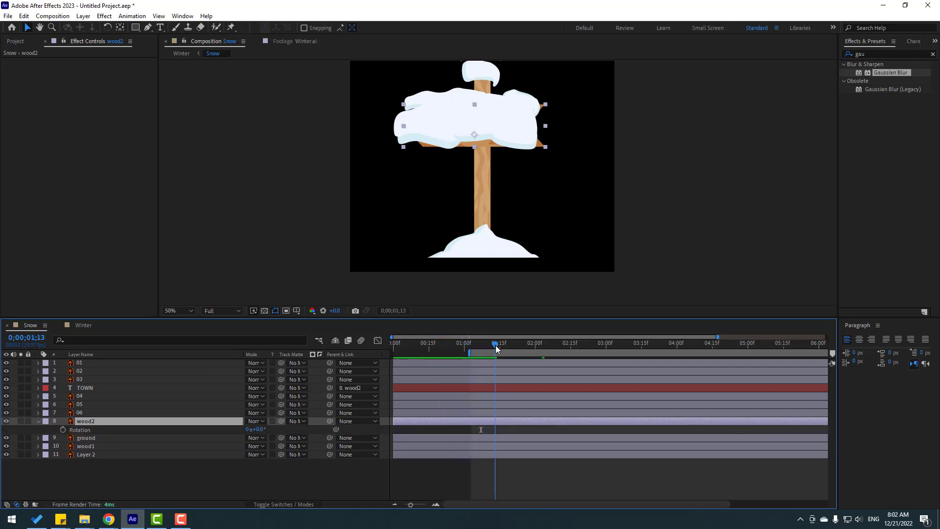
pyautogui.click(63, 429)
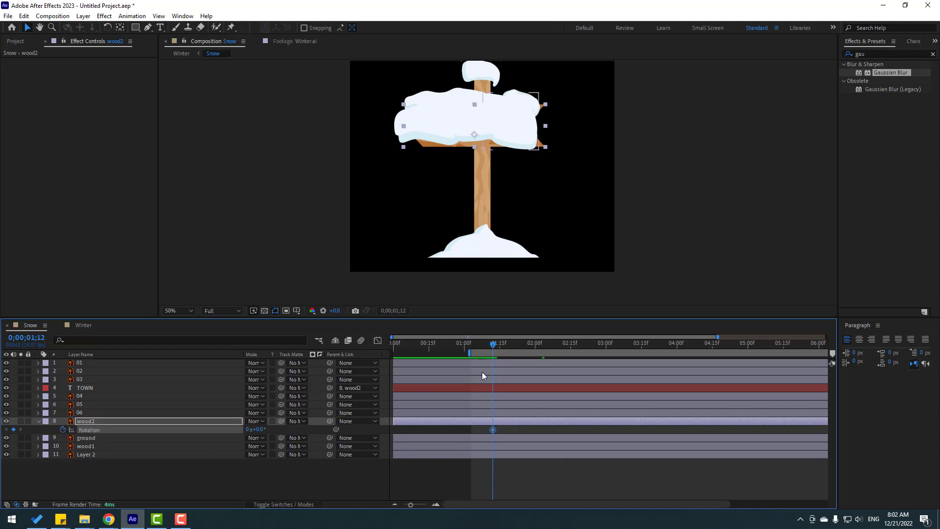
pyautogui.hotkey('shift', 'pagedown')
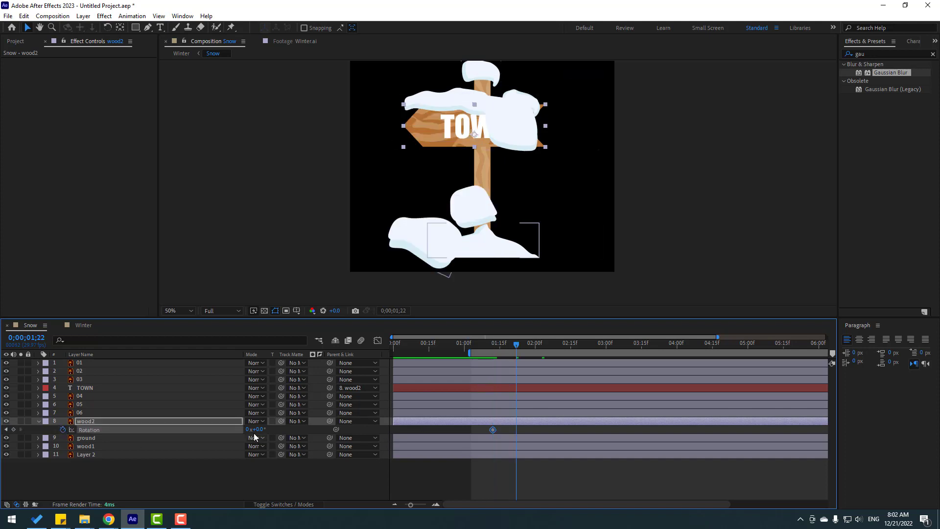
pyautogui.click(269, 429)
pyautogui.write('-6')
pyautogui.press('Return')
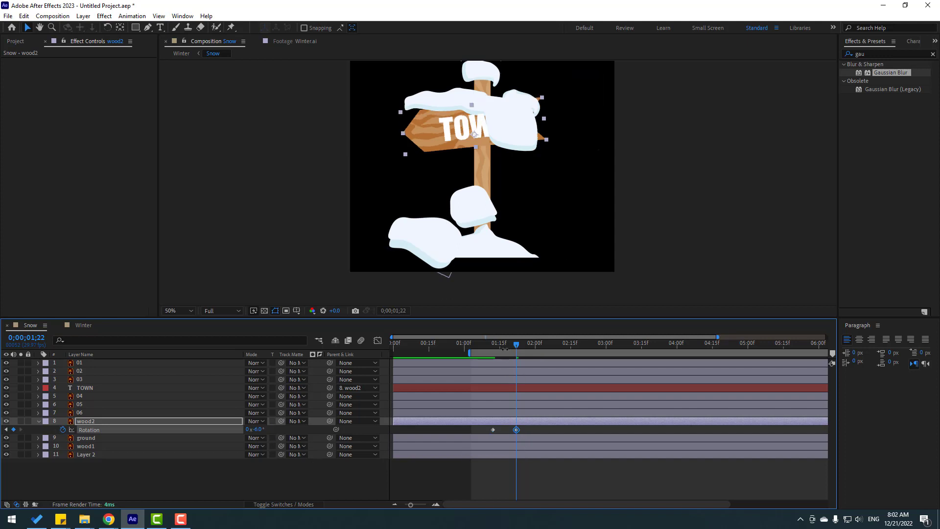
# - Add two more wood2 Rotation keyframes: -3° at 0;00;01;25 and -5° at 0;00;01;28
pyautogui.moveTo(484, 347); pyautogui.dragTo(516, 352)
pyautogui.press('space')
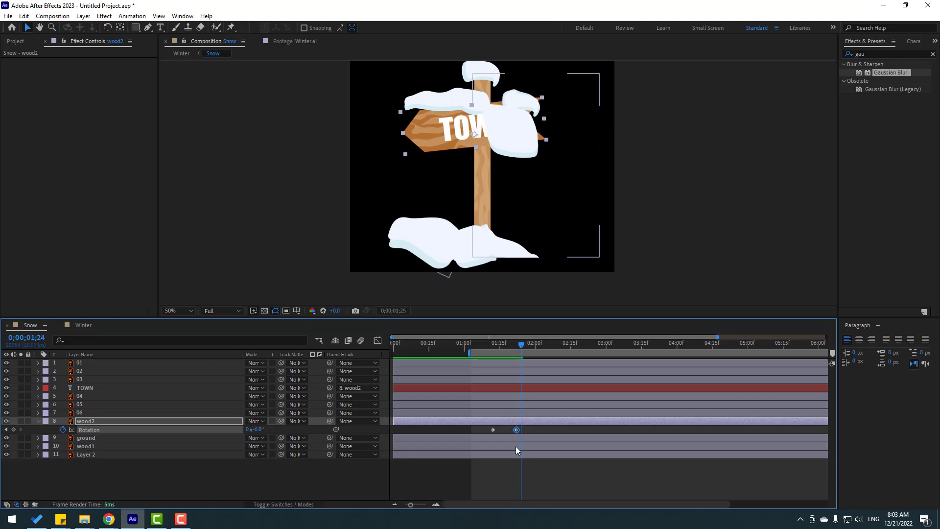
pyautogui.write('-3')
pyautogui.press('Return')
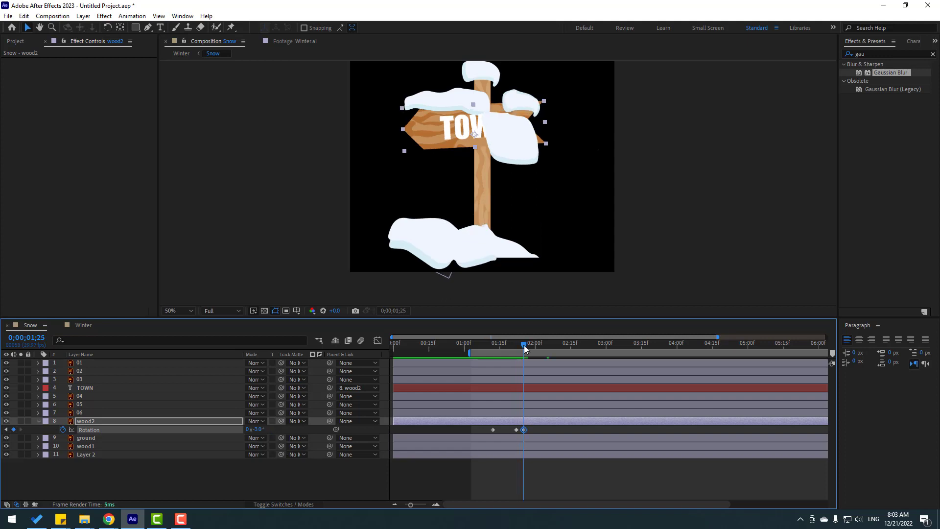
pyautogui.press('space')
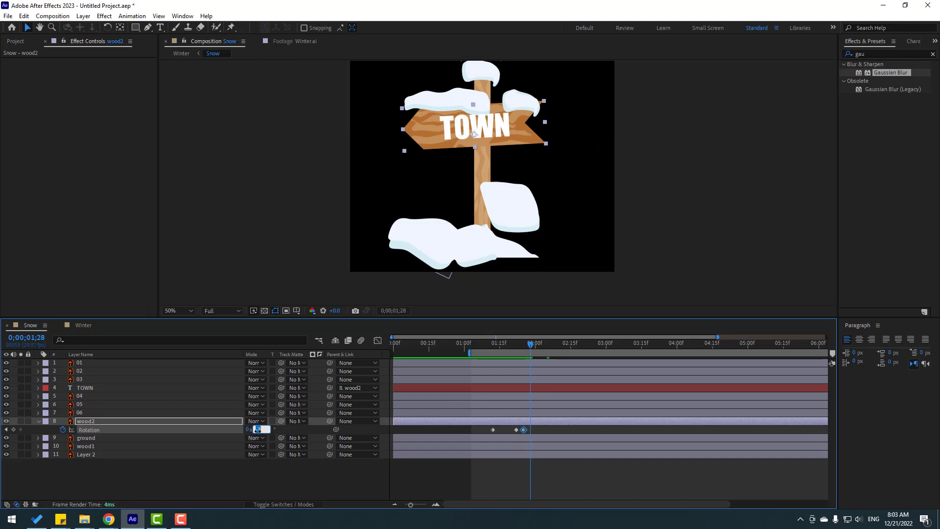
pyautogui.write('-5')
pyautogui.press('Return')
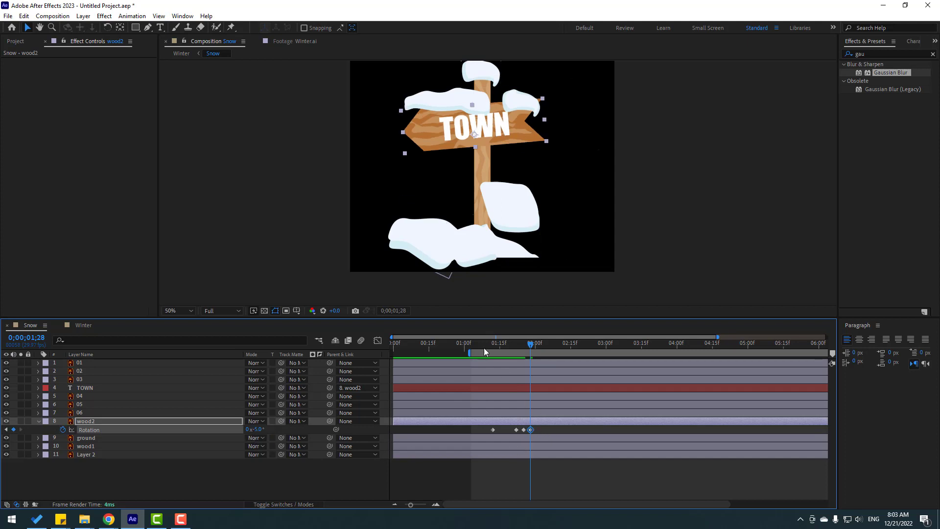
# - Apply Easy Ease to all four wood2 Rotation keyframes and preview the sign's tilt
pyautogui.moveTo(484, 348); pyautogui.dragTo(523, 350)
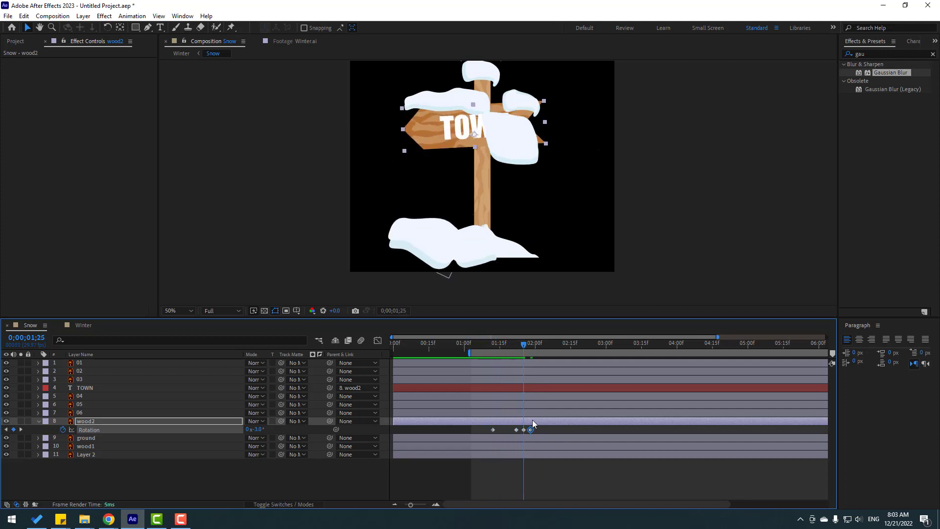
pyautogui.moveTo(537, 431); pyautogui.dragTo(474, 435)
pyautogui.rightClick(492, 429)
pyautogui.moveTo(548, 422)
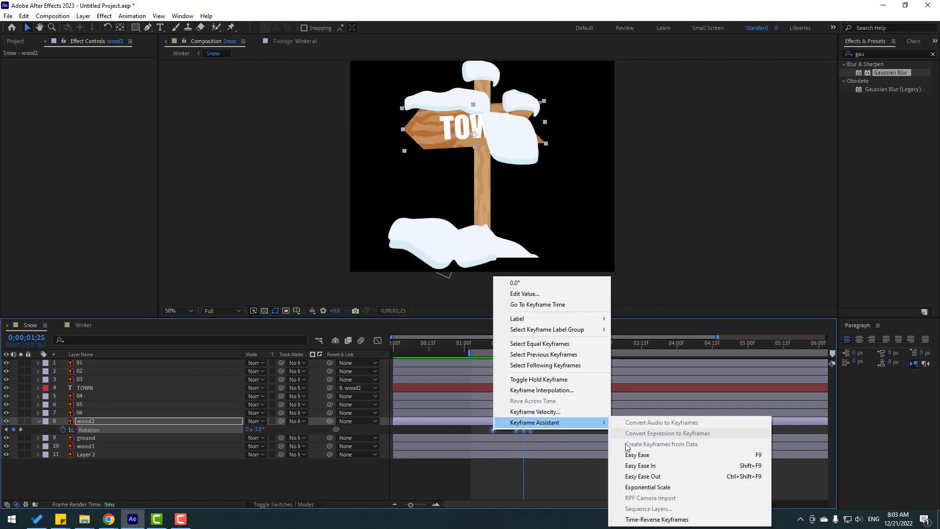
pyautogui.click(621, 455)
pyautogui.click(586, 476)
pyautogui.press('space')
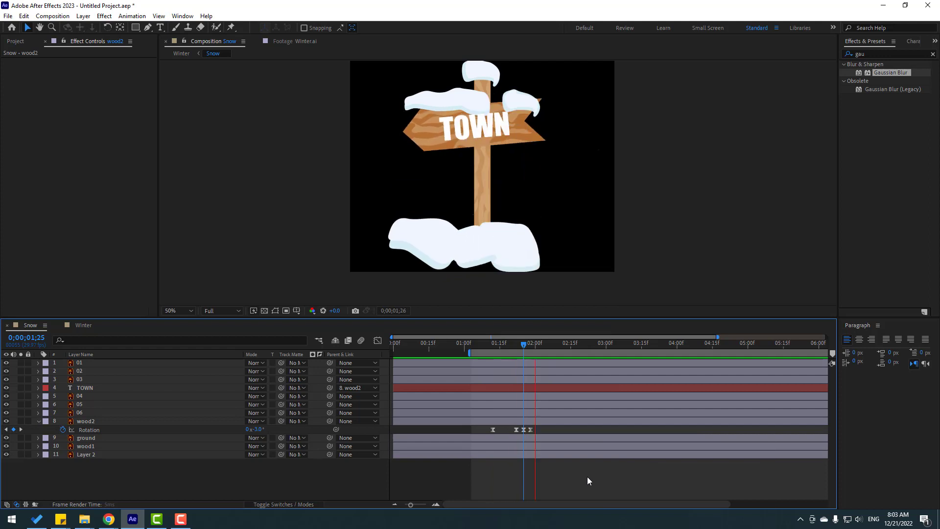
pyautogui.press('space')
# - Stretch the last three wood2 Rotation keyframes so the final one falls at about 2:06, and preview the timing
pyautogui.moveTo(536, 425)
pyautogui.mouseDown()
pyautogui.moveTo(512, 442)
pyautogui.moveTo(550, 432)
pyautogui.mouseUp()
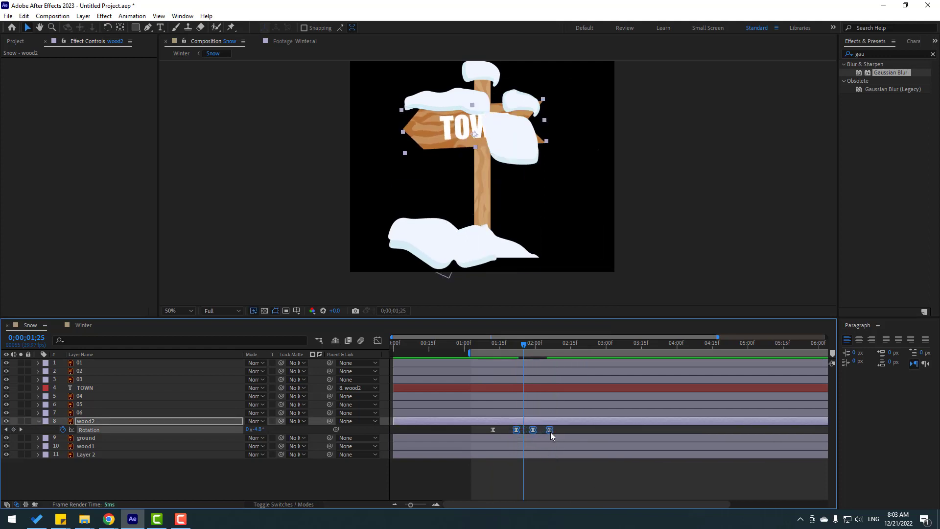
pyautogui.click(551, 485)
pyautogui.press('space')
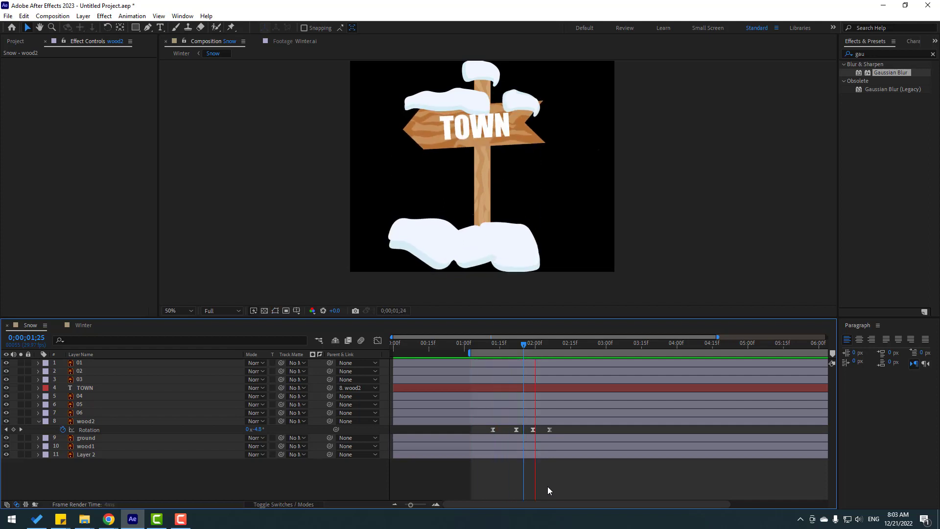
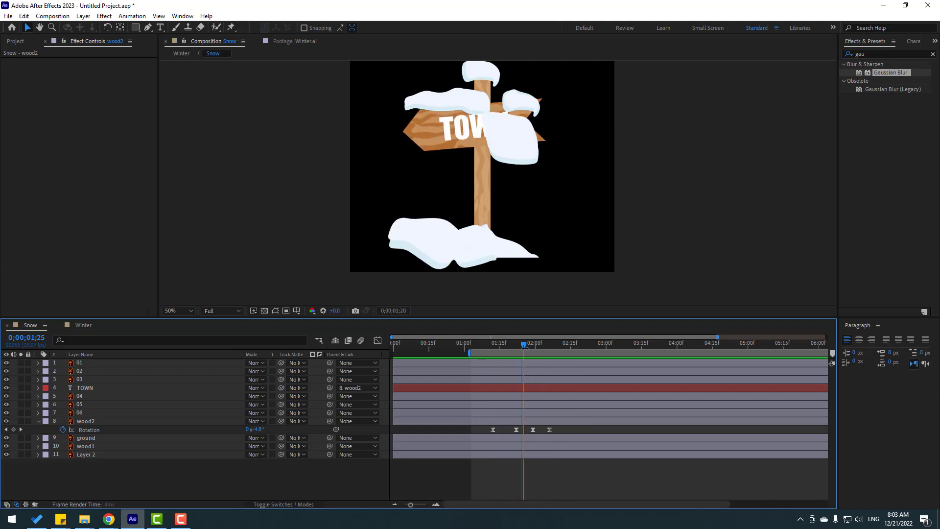
# - Parent the snow layers 01, 02 and 03 to wood2 at the start of the timeline, and preview the motion
pyautogui.moveTo(523, 348); pyautogui.dragTo(468, 348)
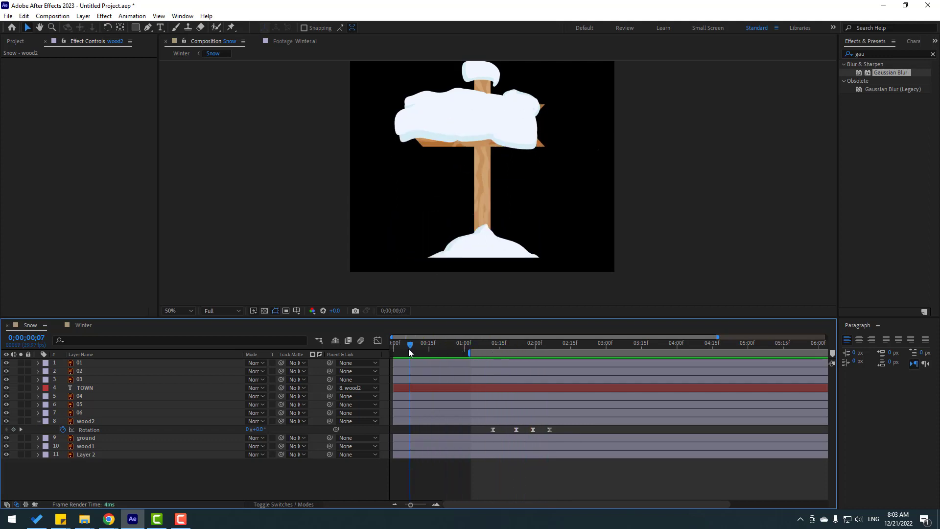
pyautogui.click(452, 114)
pyautogui.keyDown('ctrl'); pyautogui.click(87, 371); pyautogui.keyUp('ctrl')
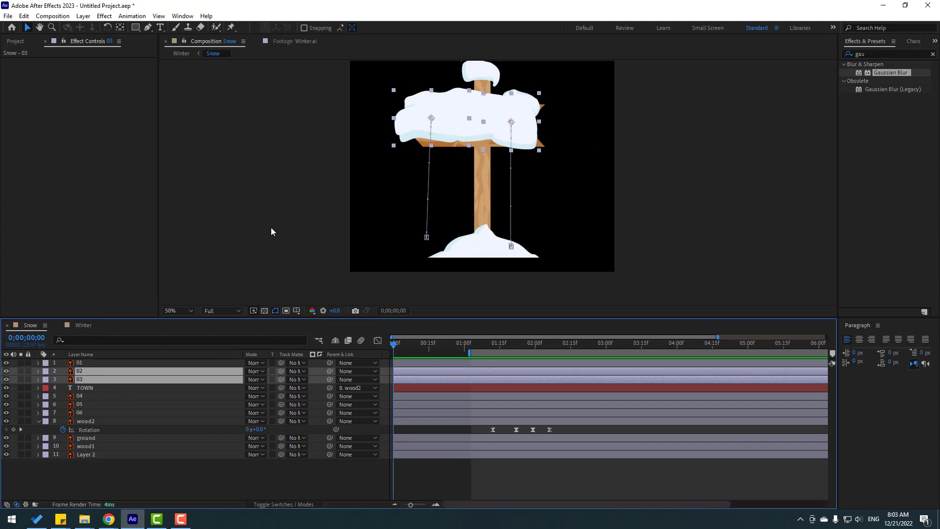
pyautogui.keyDown('ctrl'); pyautogui.click(105, 363); pyautogui.keyUp('ctrl')
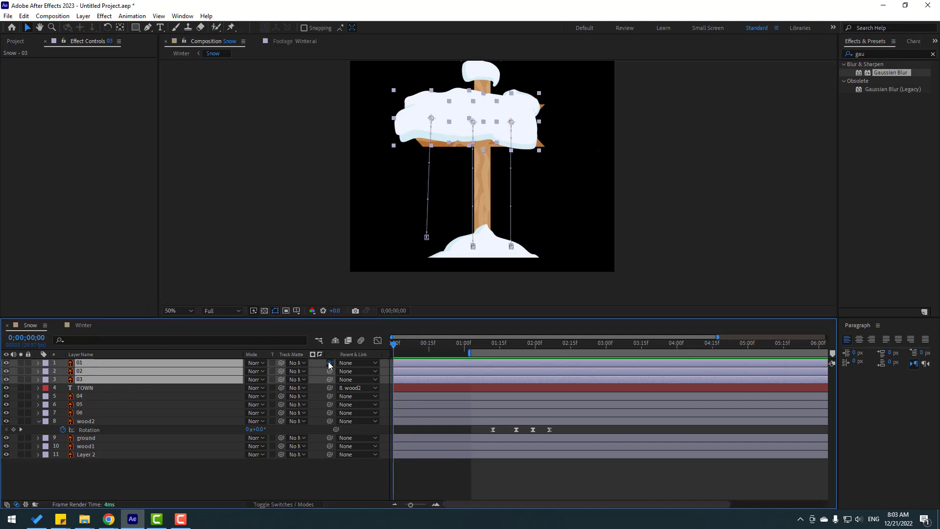
pyautogui.moveTo(329, 364); pyautogui.dragTo(85, 421)
pyautogui.click(180, 470)
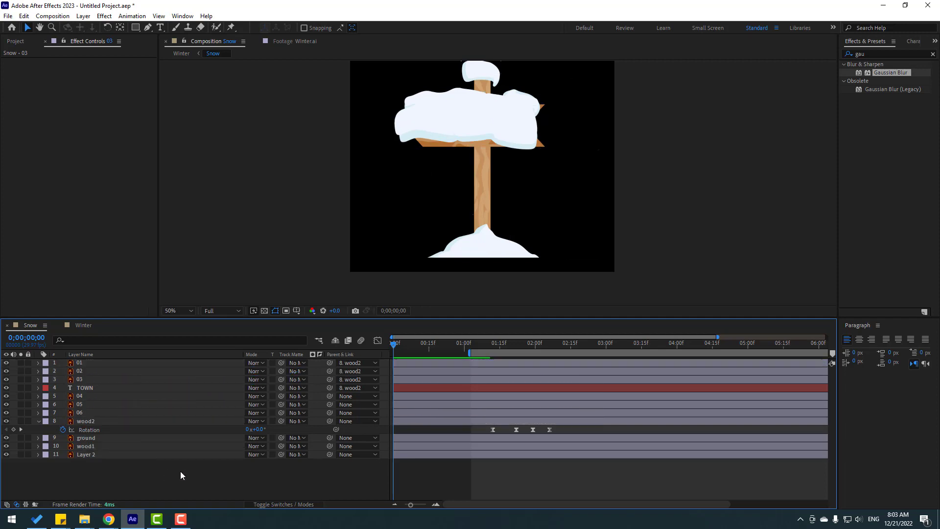
pyautogui.press('space')
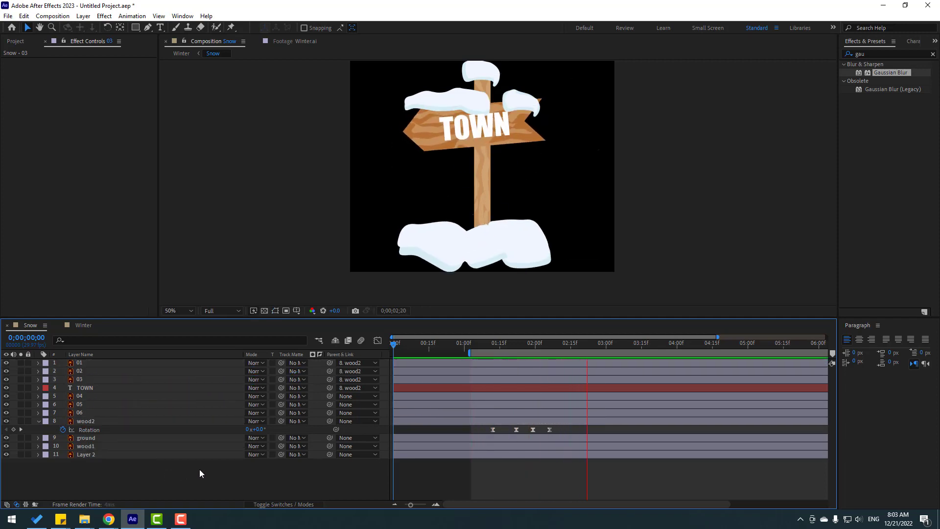
pyautogui.press('space')
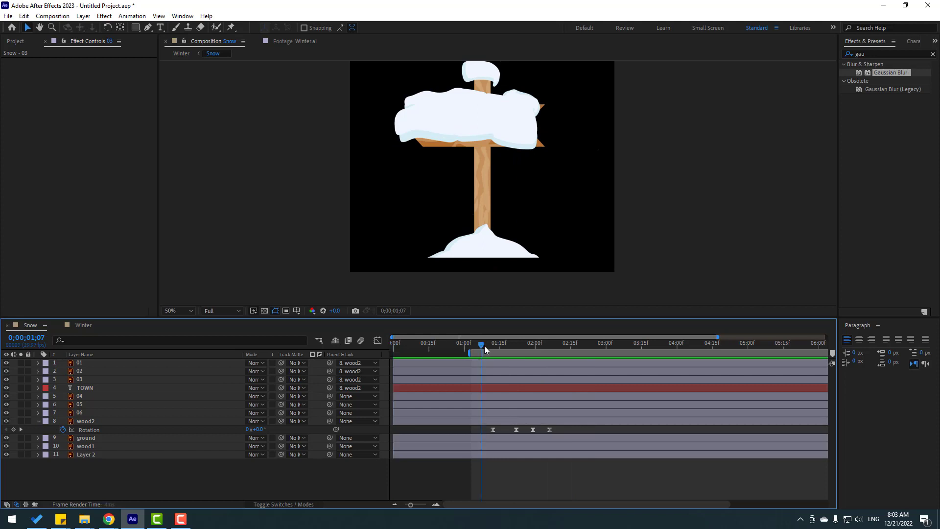
# - Split the snow layers 01, 02 and 03 at 0;00;01;25
pyautogui.moveTo(484, 346); pyautogui.dragTo(523, 357)
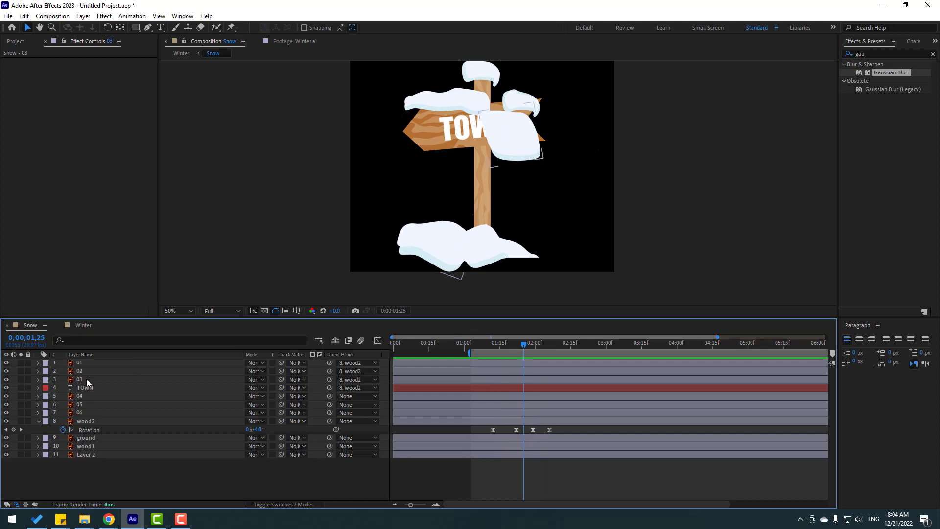
pyautogui.moveTo(86, 378); pyautogui.dragTo(91, 345)
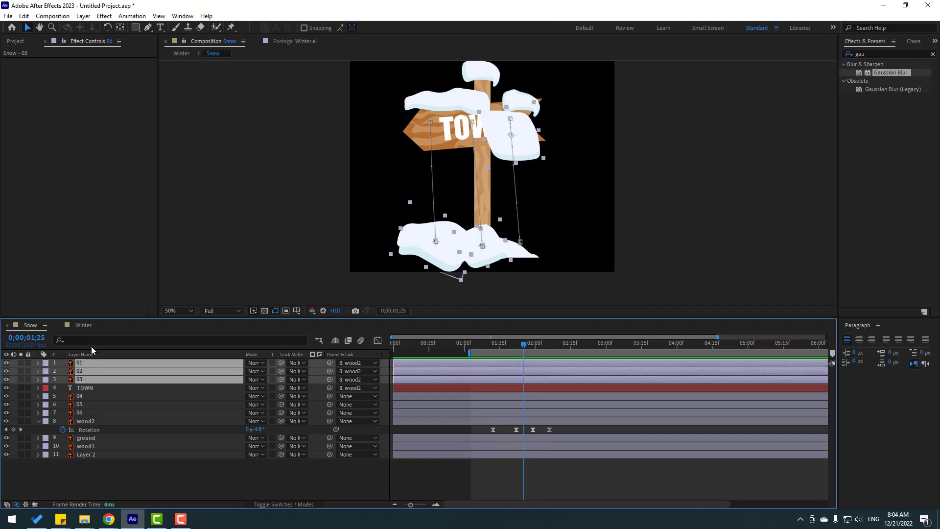
pyautogui.click(25, 17)
pyautogui.click(48, 153)
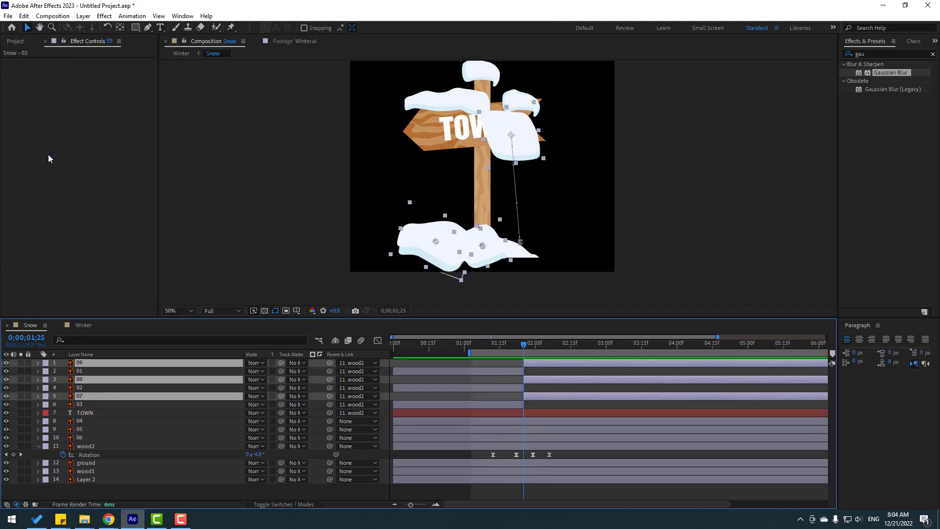
# - Set the label colour of the split-off snow layers 07, 08 and 09 to Purple
pyautogui.click(45, 367)
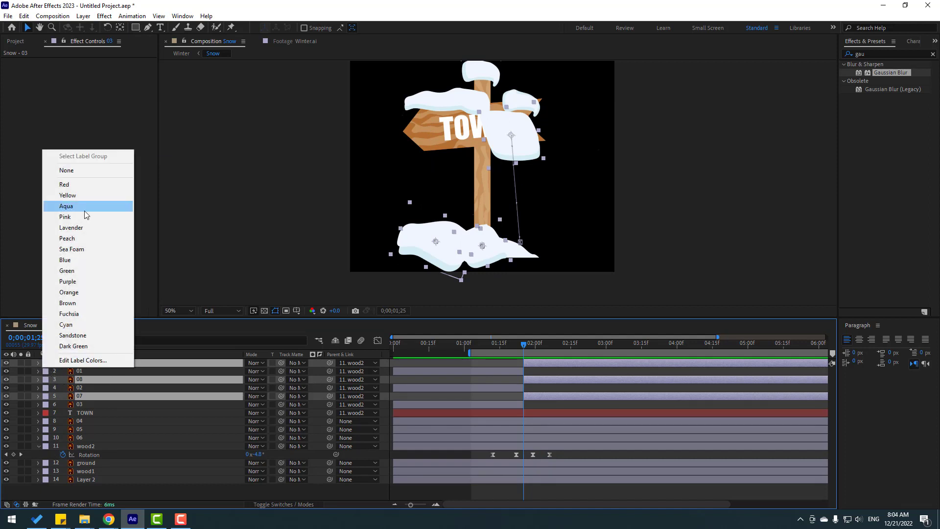
pyautogui.click(73, 187)
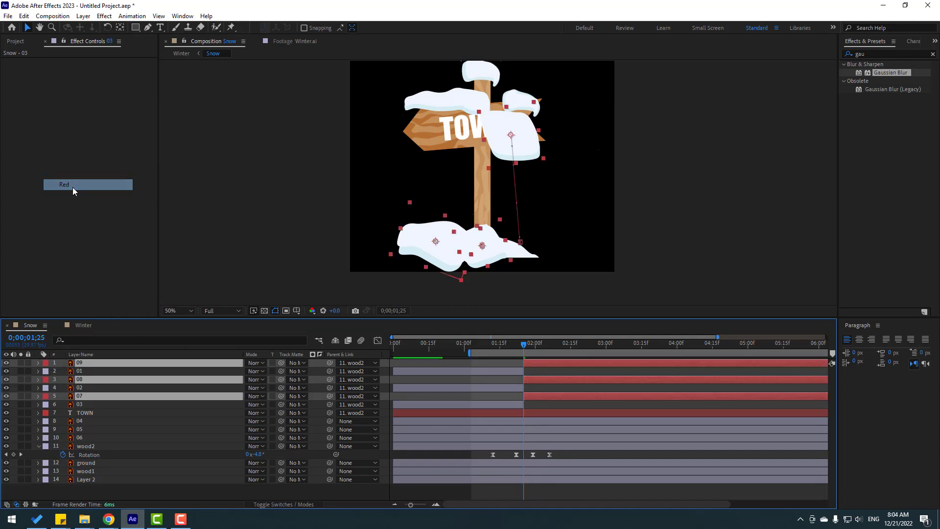
pyautogui.click(47, 364)
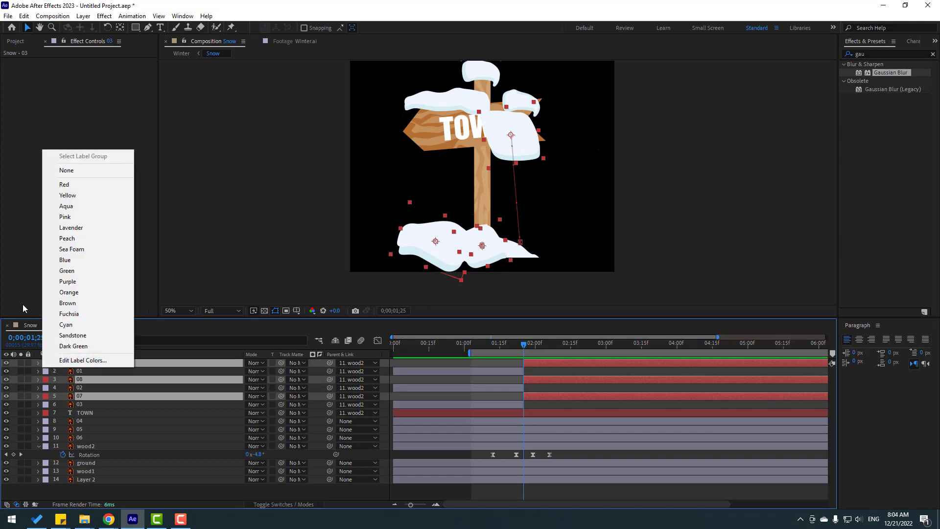
pyautogui.click(61, 282)
# - Set the parent of the split-off layers 07, 08 and 09 to None, and preview the Snow and Winter compositions
pyautogui.click(353, 365)
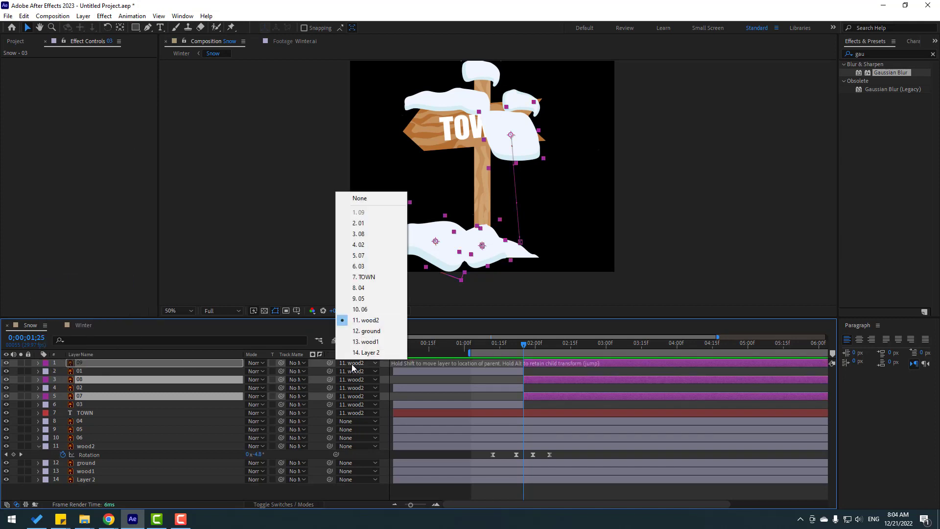
pyautogui.click(364, 199)
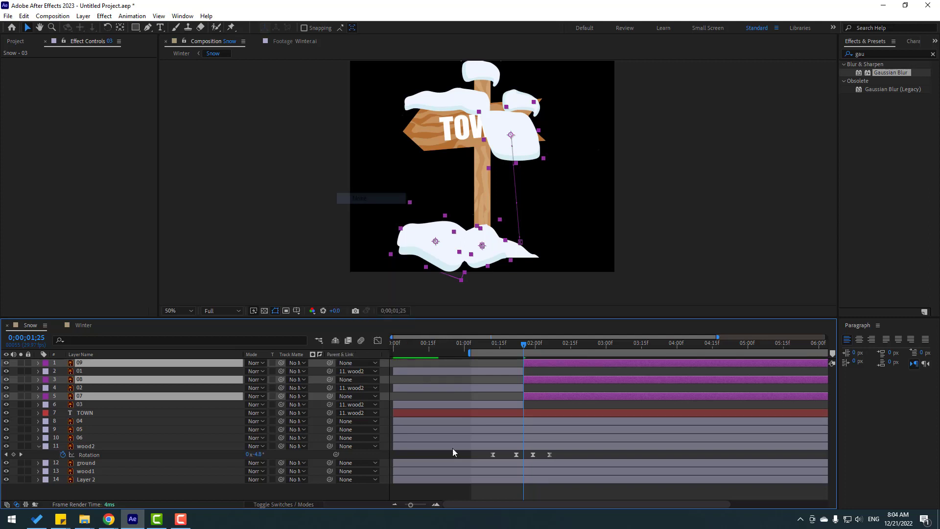
pyautogui.click(536, 388)
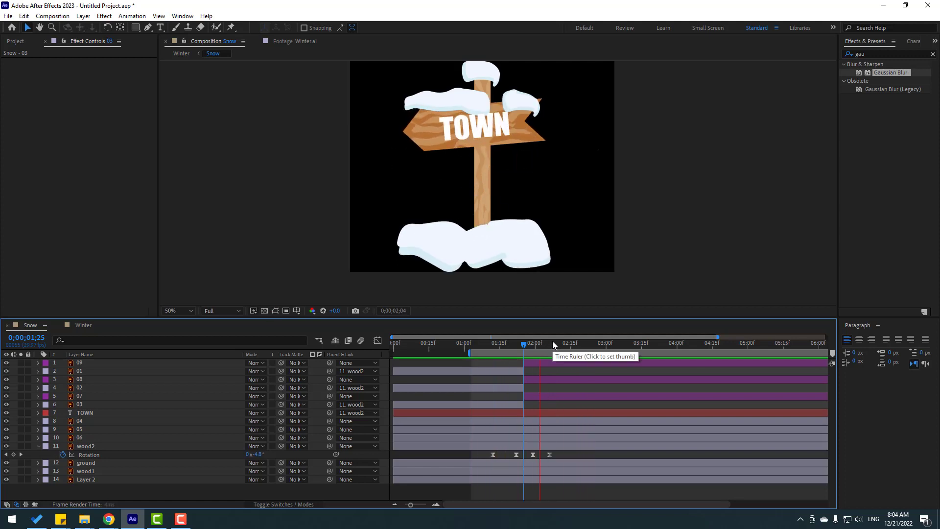
pyautogui.press('space')
pyautogui.click(83, 325)
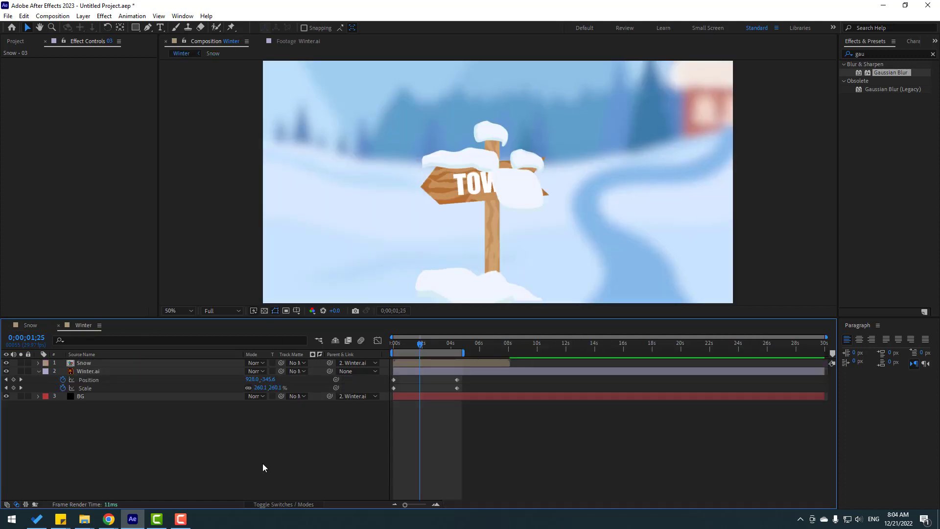
pyautogui.press('space')
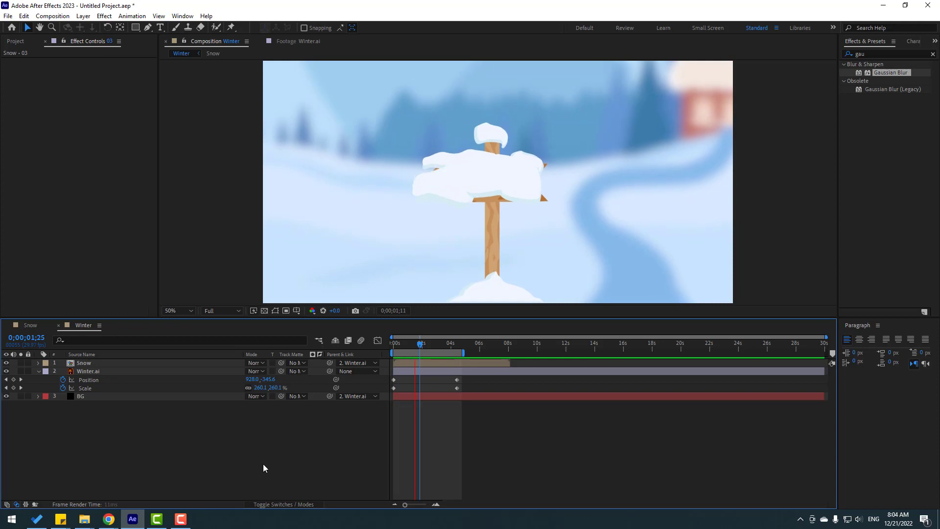